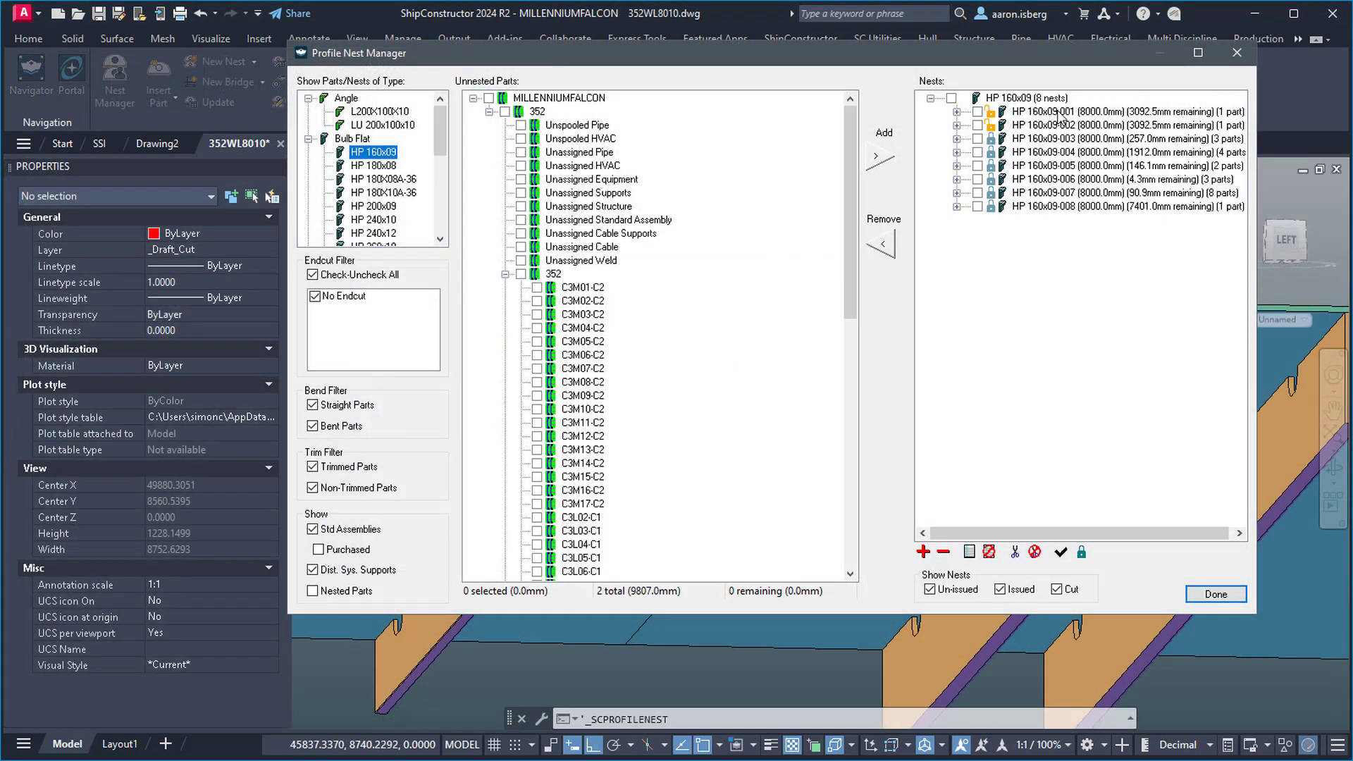
# - Open the lock manager for the profile nests HP 160x09-001 and HP 160x09-002
pyautogui.click(1082, 553)
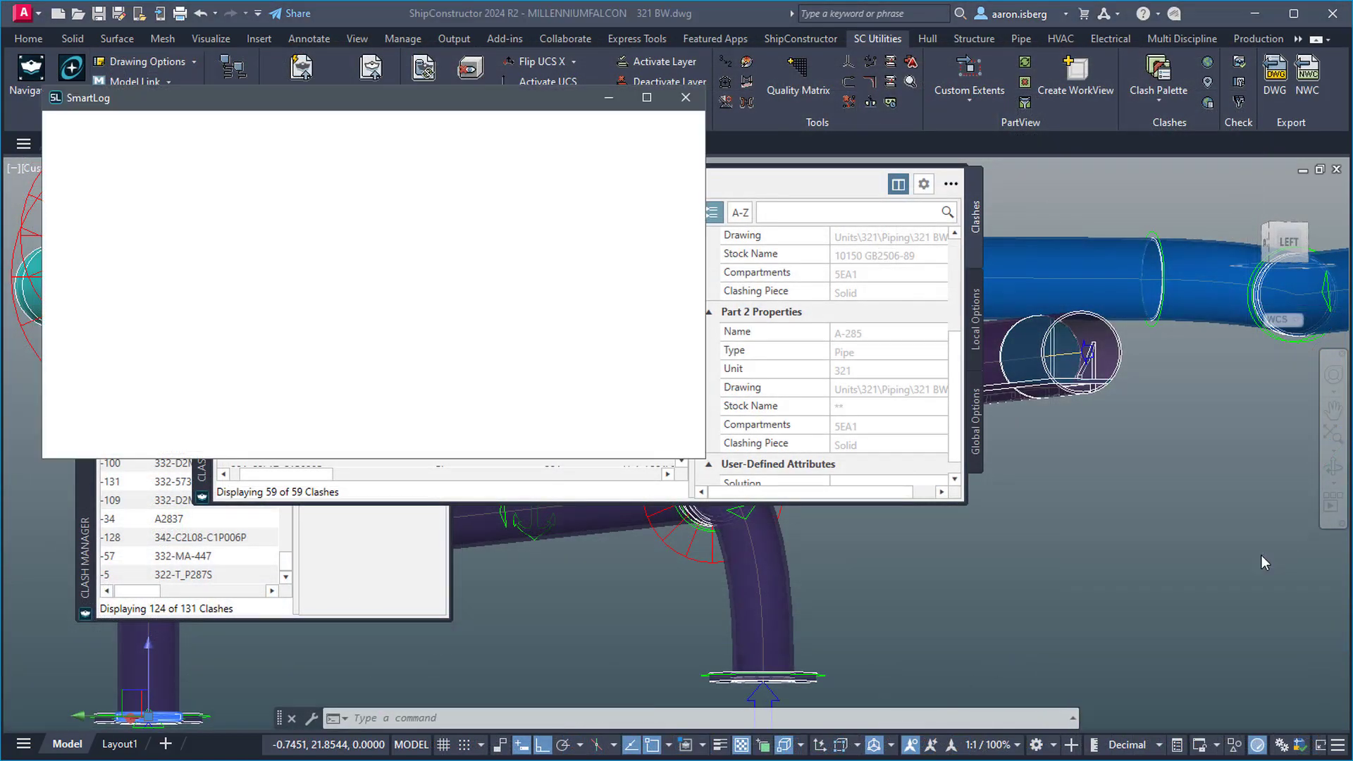
# - Review the clashes recorded in the SmartLog and look through the clash list
pyautogui.click(115, 136)
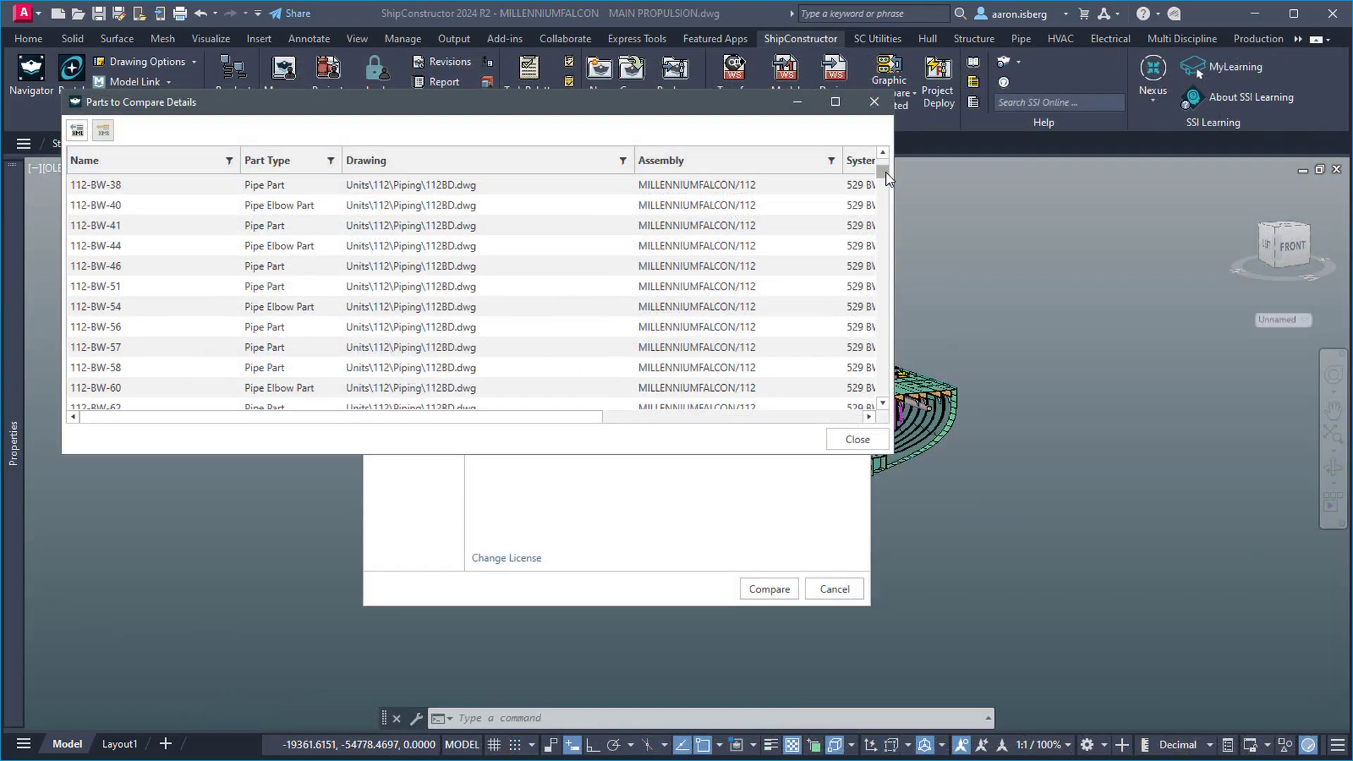
pyautogui.moveTo(886, 172); pyautogui.dragTo(882, 197)
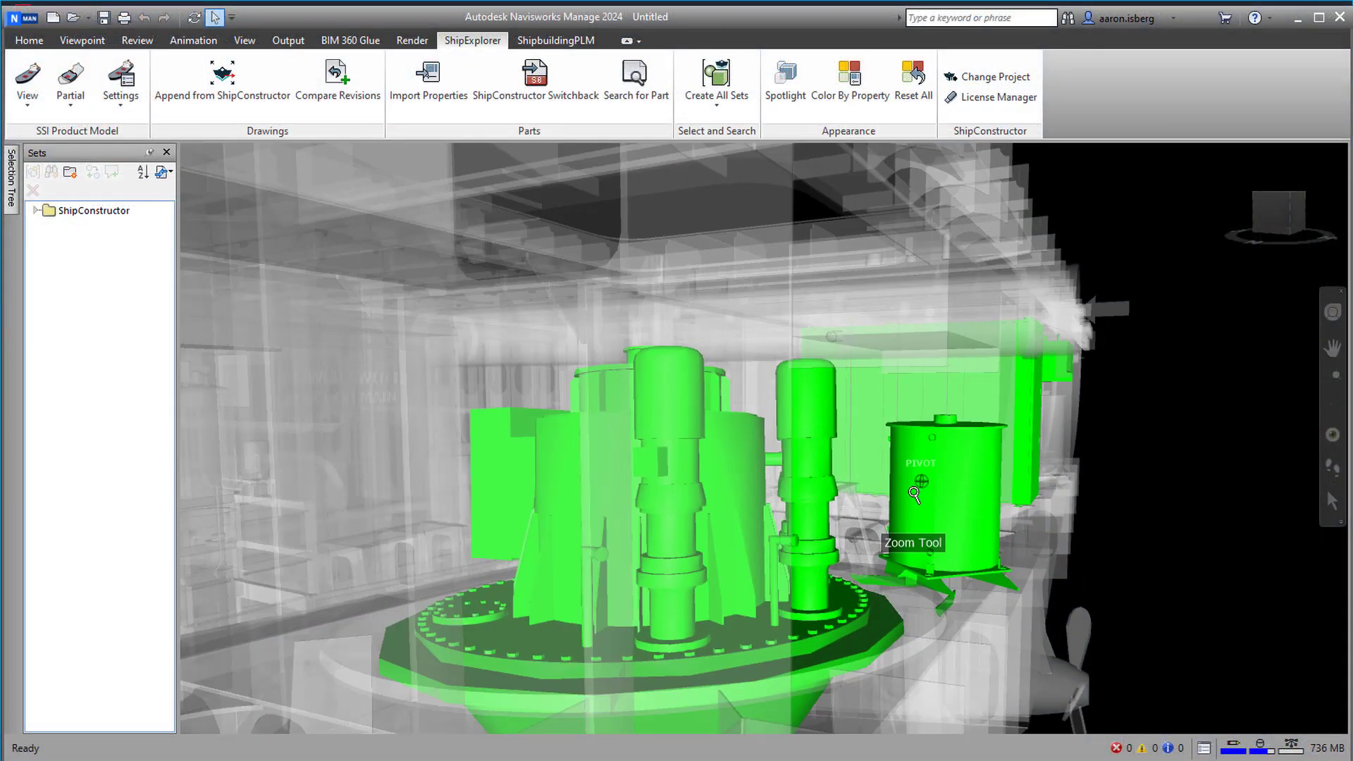
# - Switch to Navisworks and examine the green-highlighted equipment inside the transparent hull model from different angles
pyautogui.keyDown('shift'); pyautogui.moveTo(919, 486); pyautogui.dragTo(783, 507, button='middle'); pyautogui.keyUp('shift')
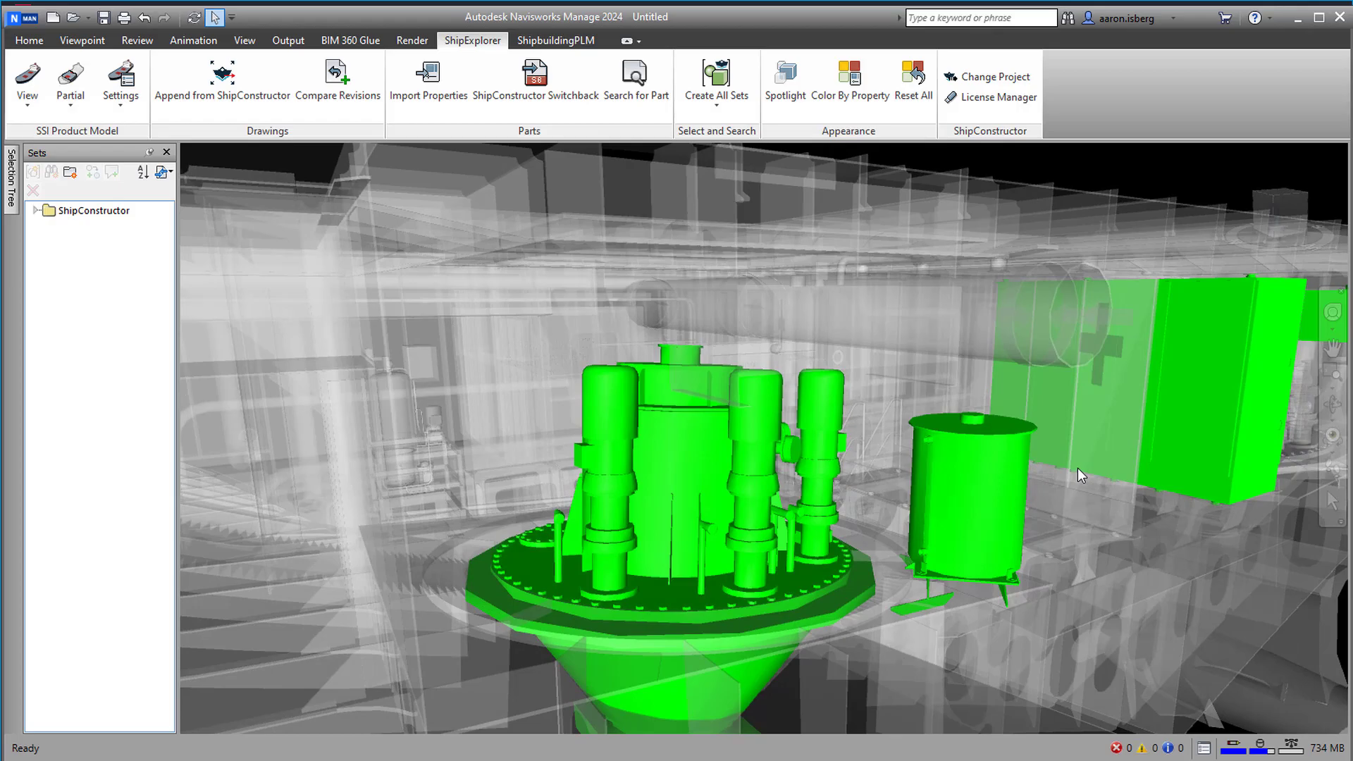
pyautogui.moveTo(1082, 476); pyautogui.dragTo(576, 468, button='middle')
pyautogui.keyDown('shift'); pyautogui.moveTo(999, 491); pyautogui.dragTo(883, 486, button='middle'); pyautogui.keyUp('shift')
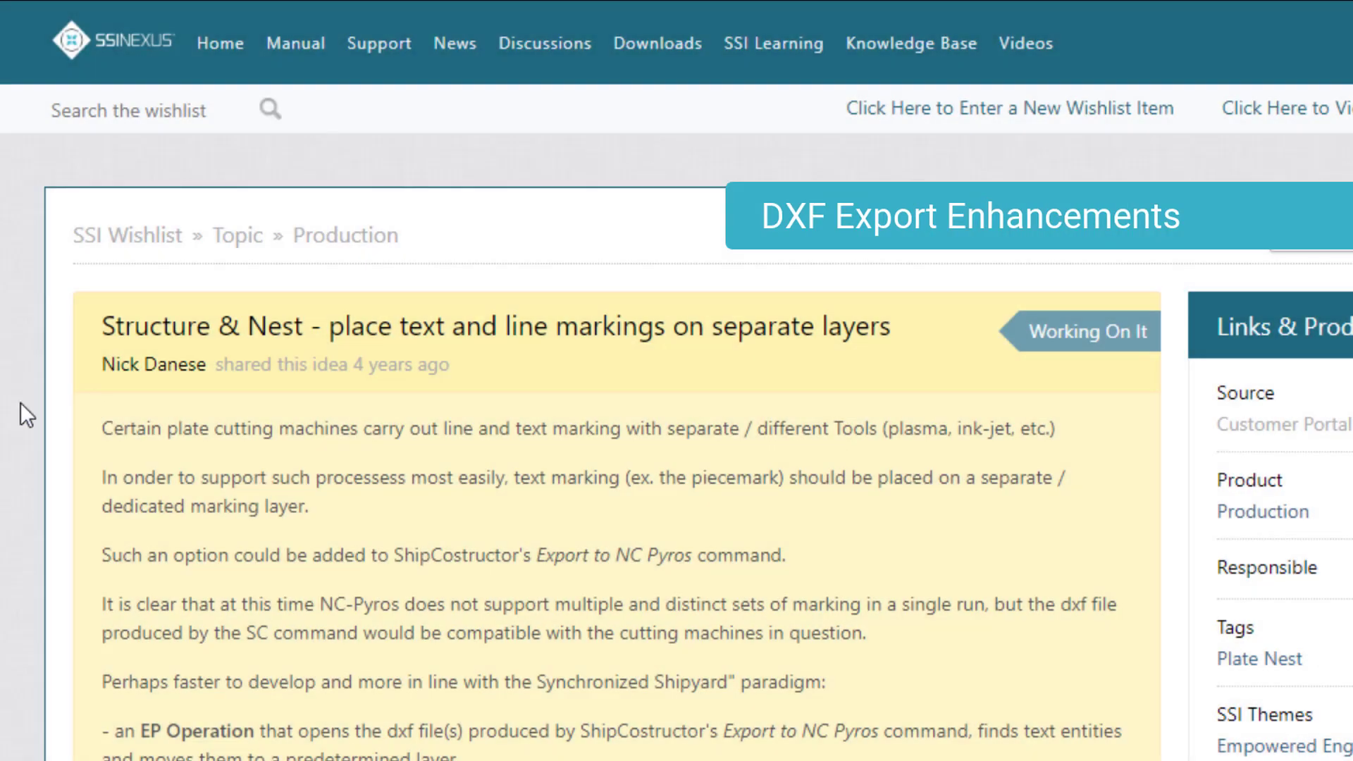
# - Read the wishlist idea about placing text and line markings on separate layers, including its merged objects
pyautogui.scroll(-2, 19, 404)
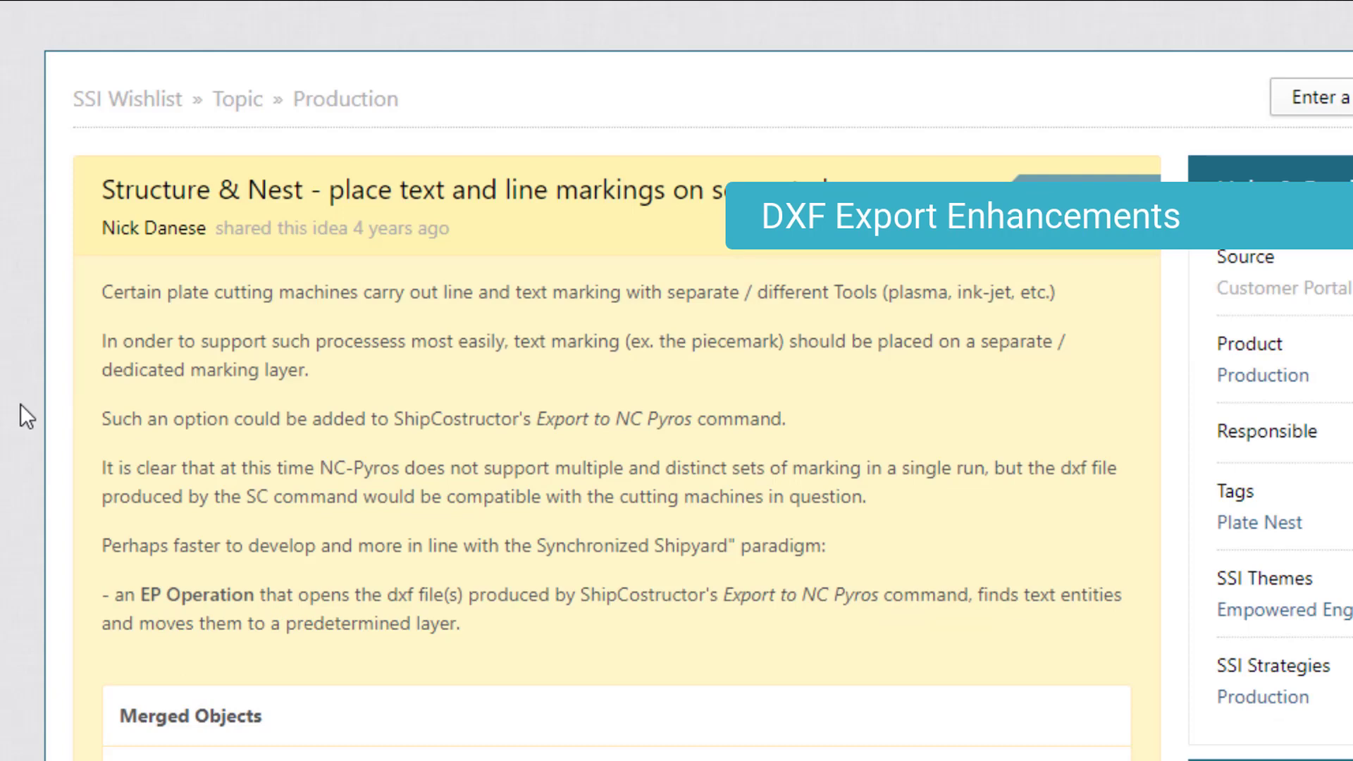
pyautogui.scroll(-2, 20, 404)
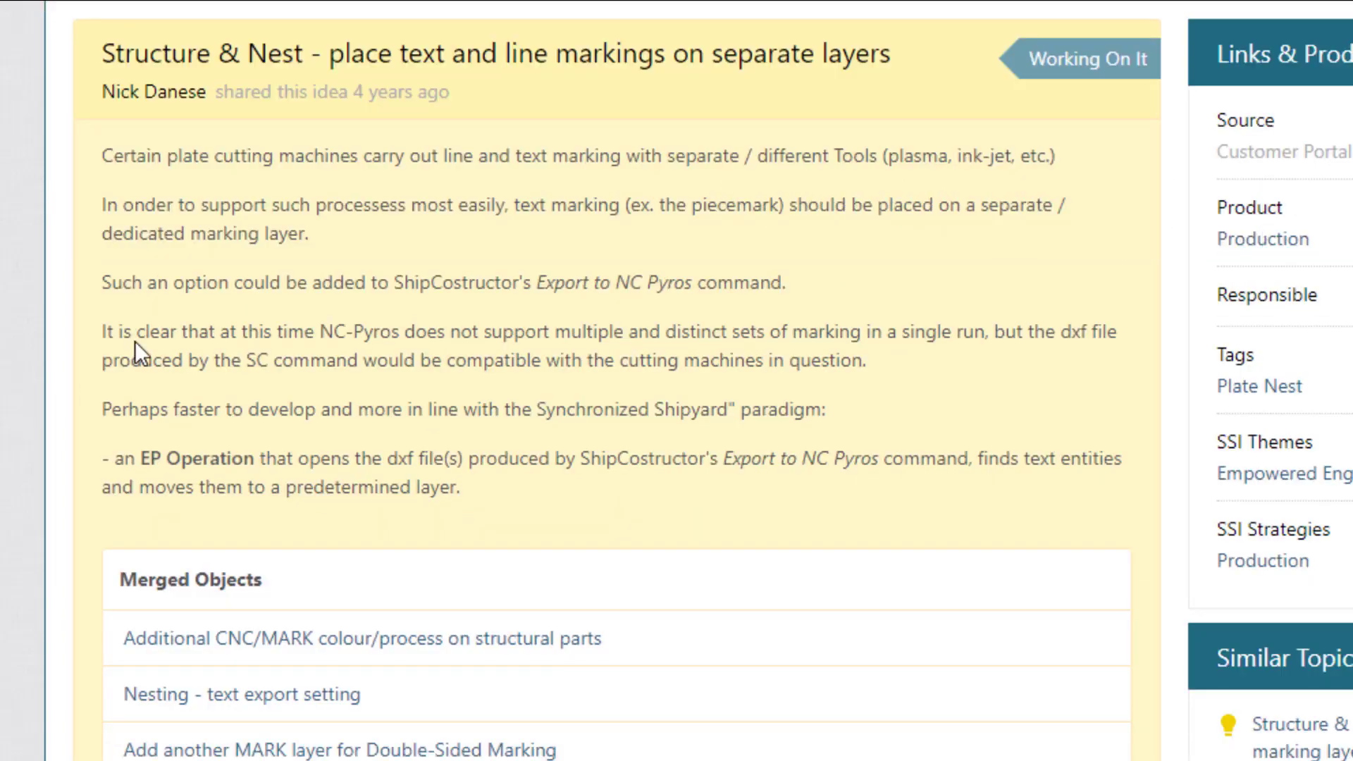
pyautogui.moveTo(157, 222); pyautogui.dragTo(461, 213)
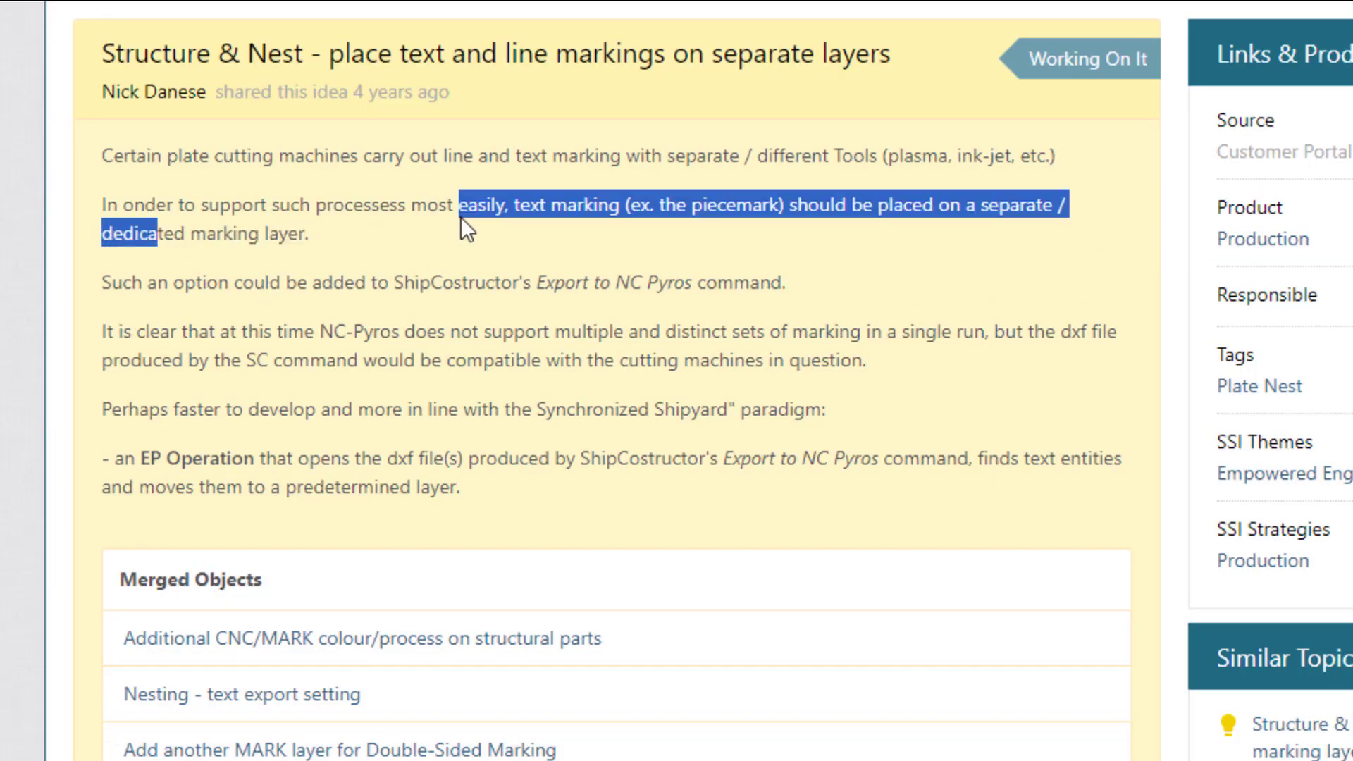
pyautogui.scroll(-4, 460, 225)
pyautogui.scroll(-2, 462, 250)
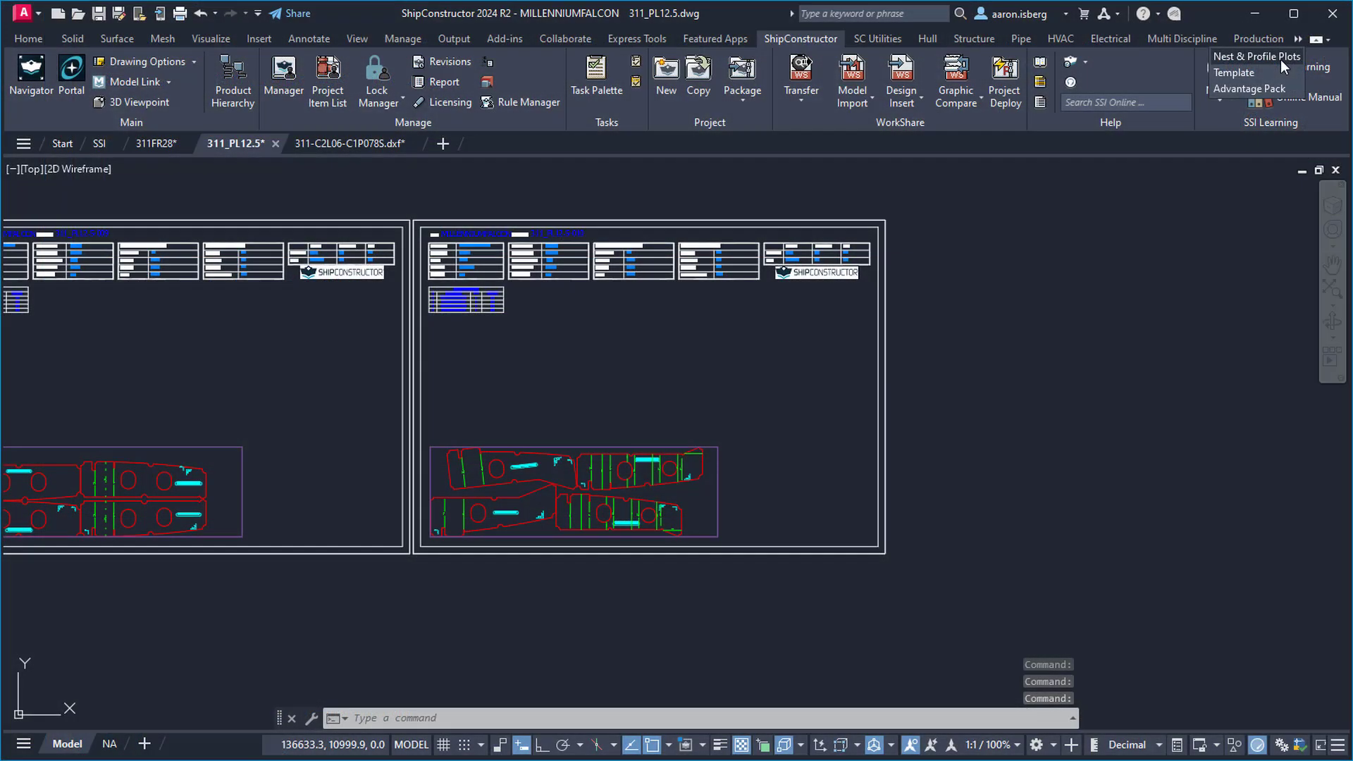
# - Switch to ShipConstructor and start a DXF export of selected parts from the 311_PL12.5 plate nest drawing
pyautogui.click(1256, 56)
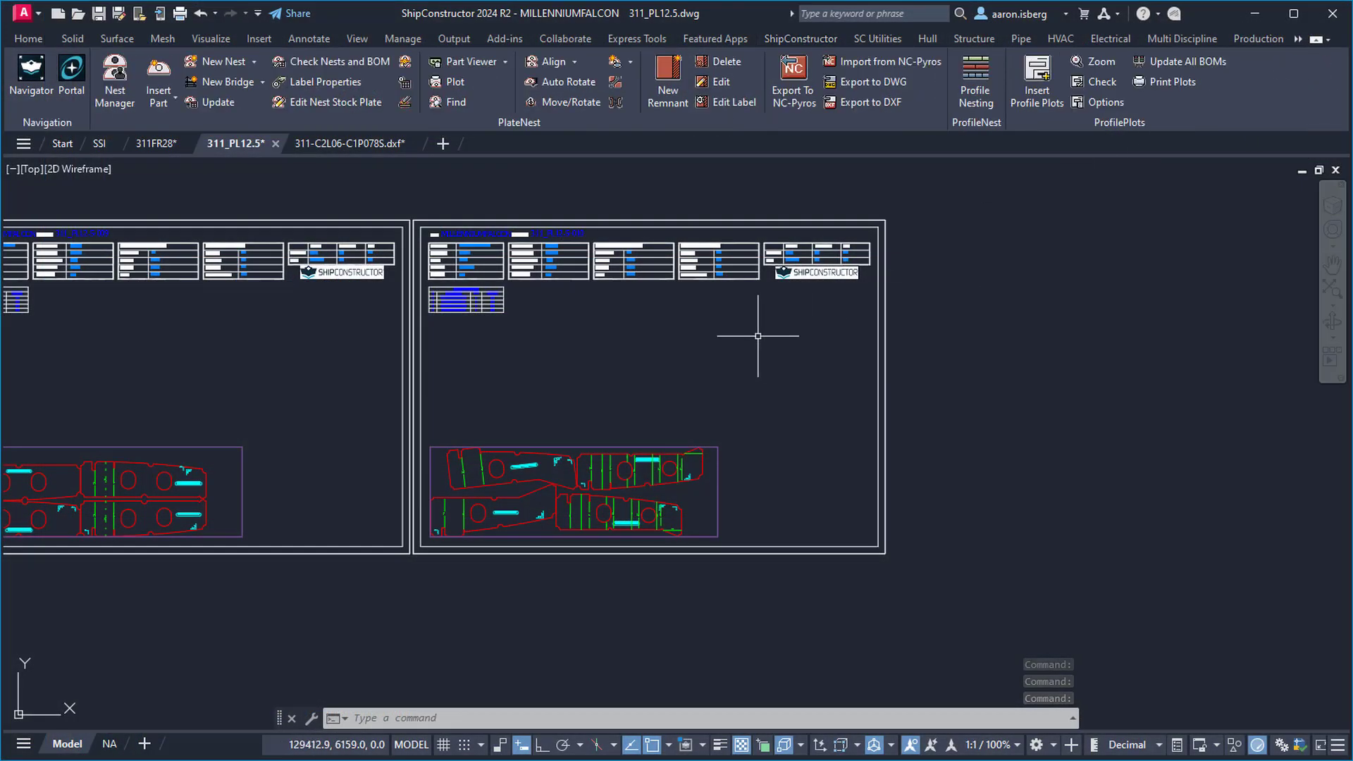
pyautogui.click(871, 102)
pyautogui.click(848, 230)
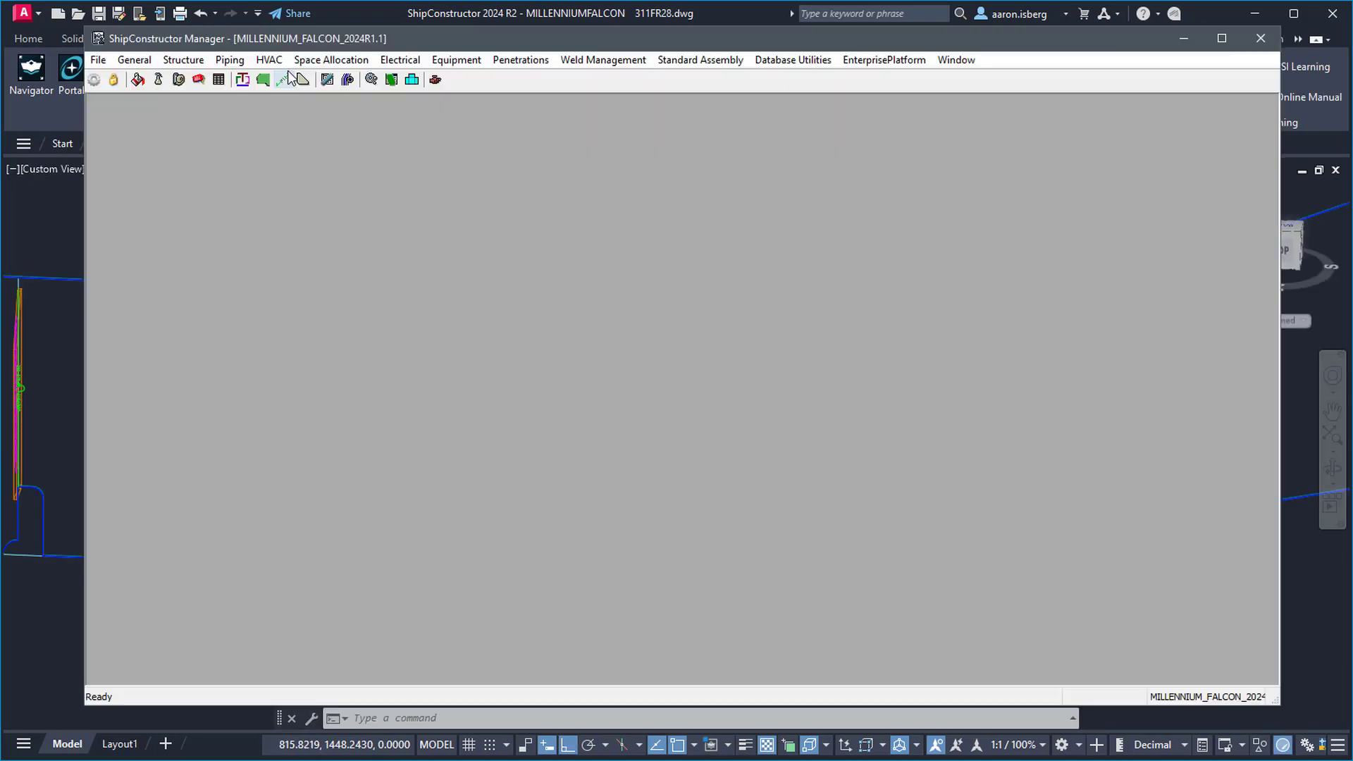
# - Open the project settings in ShipConstructor Manager and examine the structure and NC-Pyros mark color settings
pyautogui.click(134, 60)
pyautogui.click(181, 78)
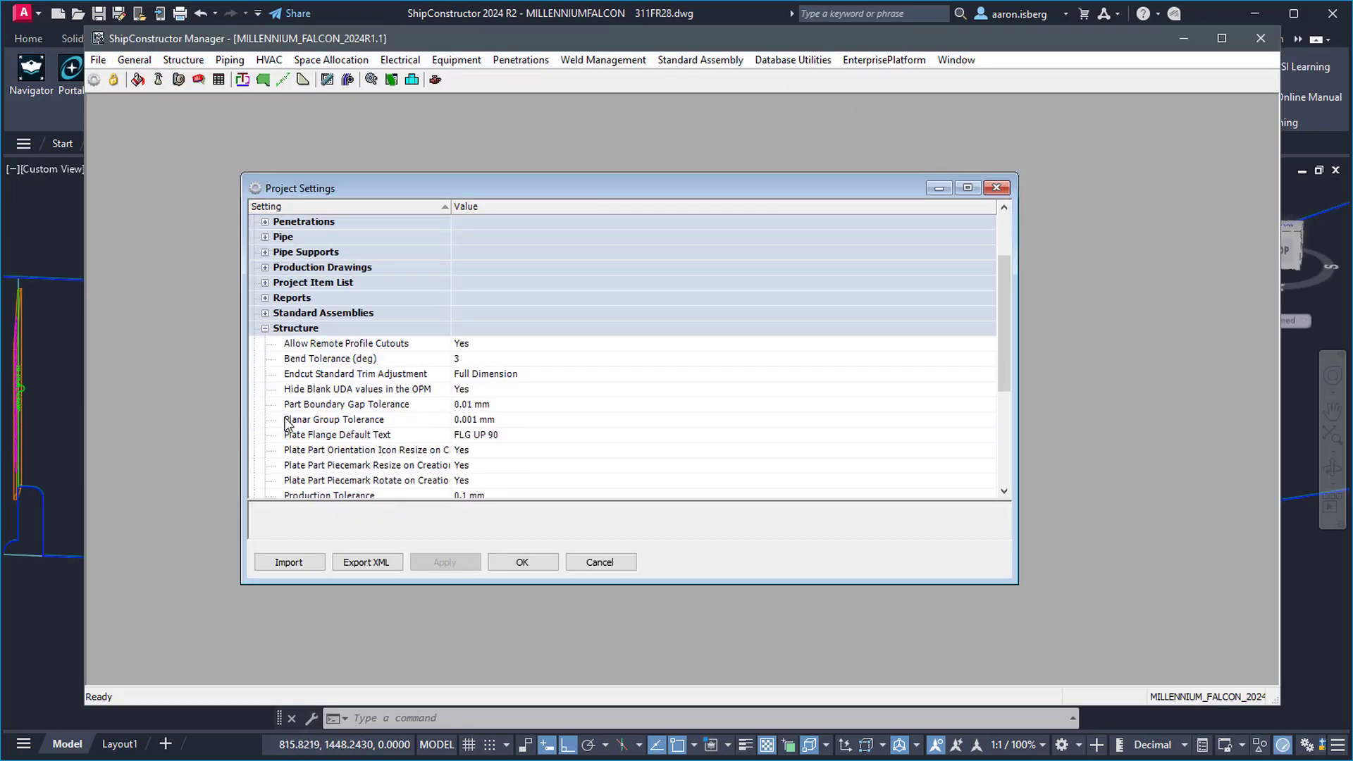
pyautogui.scroll(-15, 315, 410)
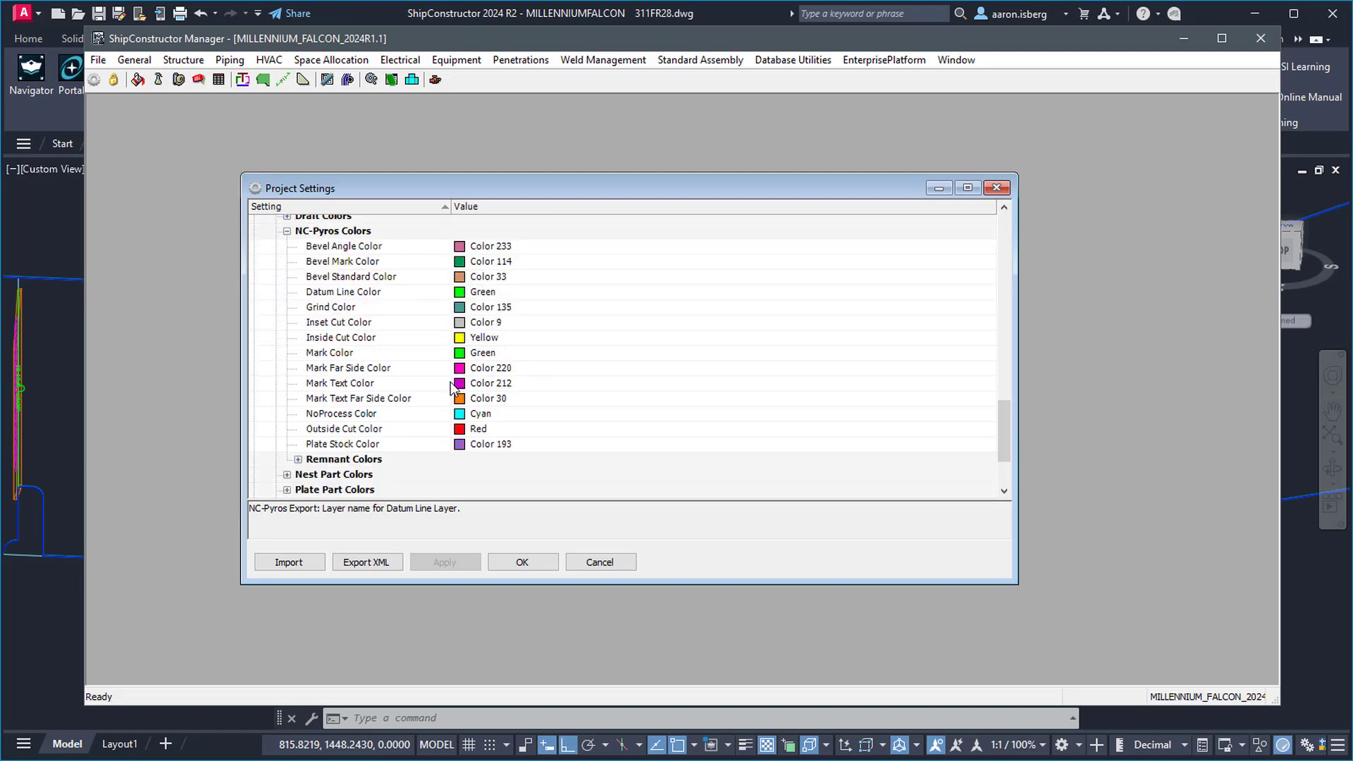
pyautogui.click(483, 400)
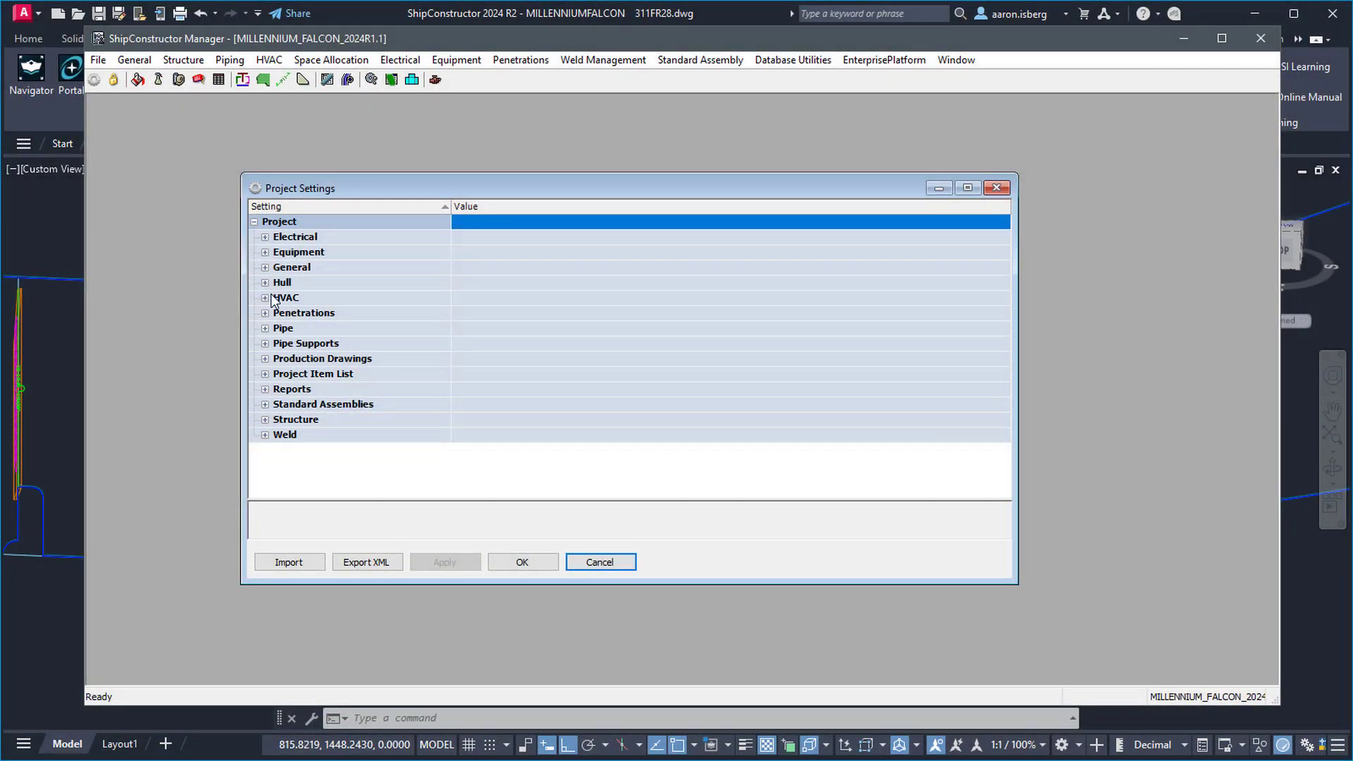
# - Expand the NC-Pyros Export group under Structure and review the export layer names for datum, mark and mark text
pyautogui.click(265, 419)
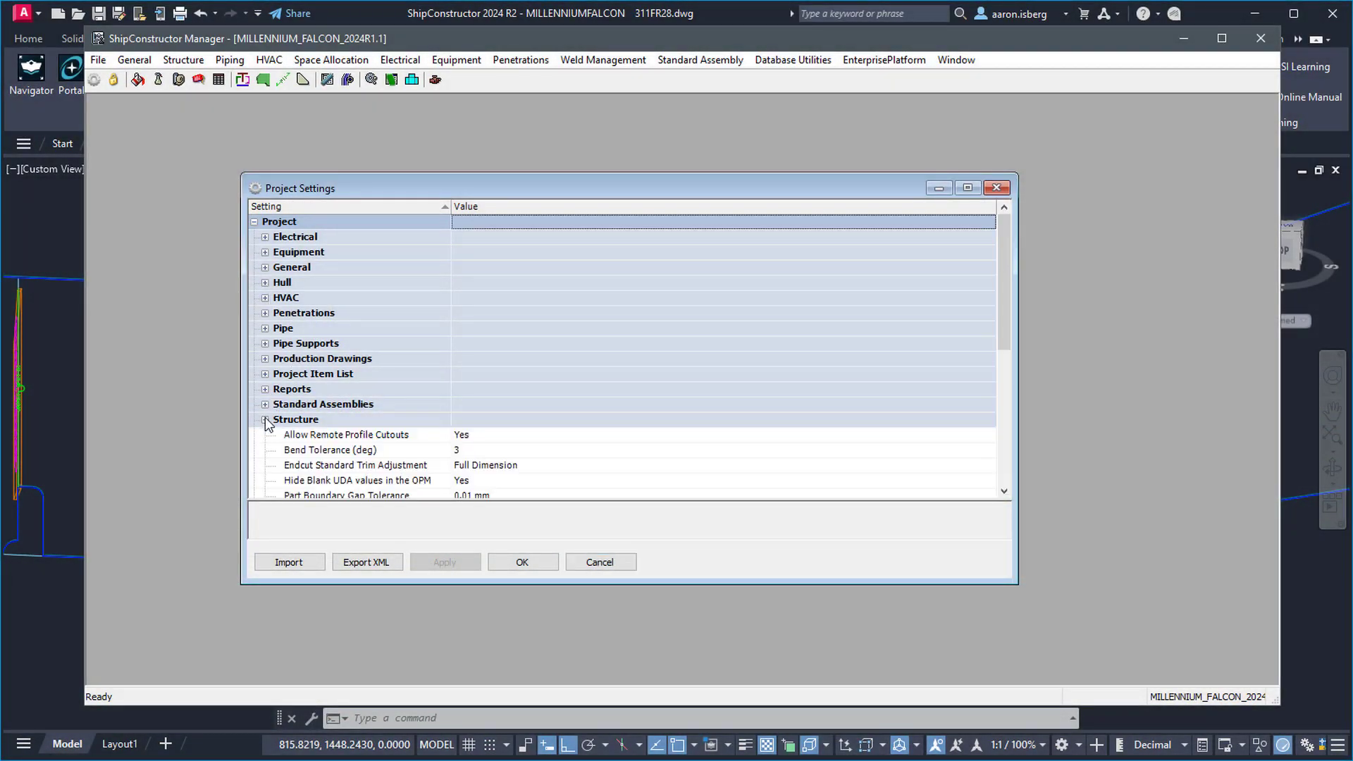
pyautogui.scroll(-6, 310, 412)
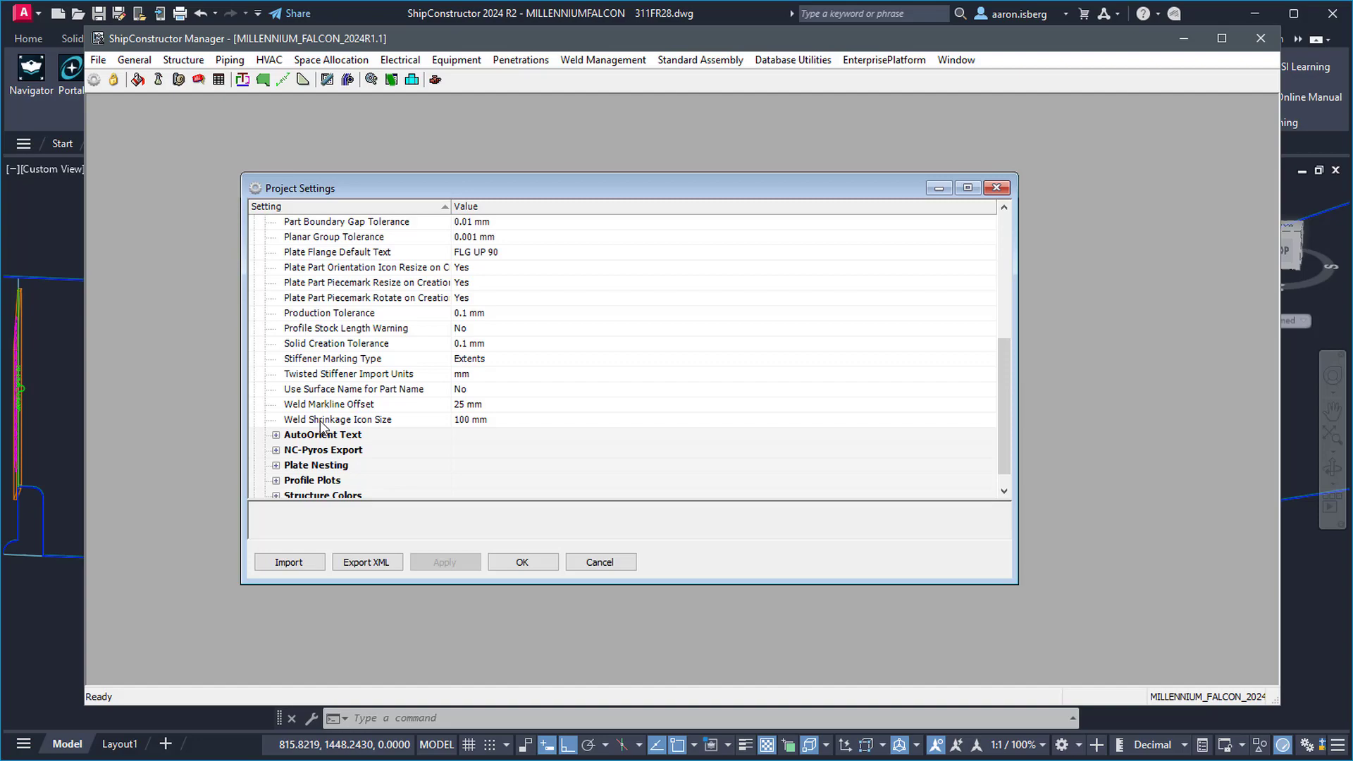
pyautogui.click(276, 450)
pyautogui.scroll(-4, 481, 404)
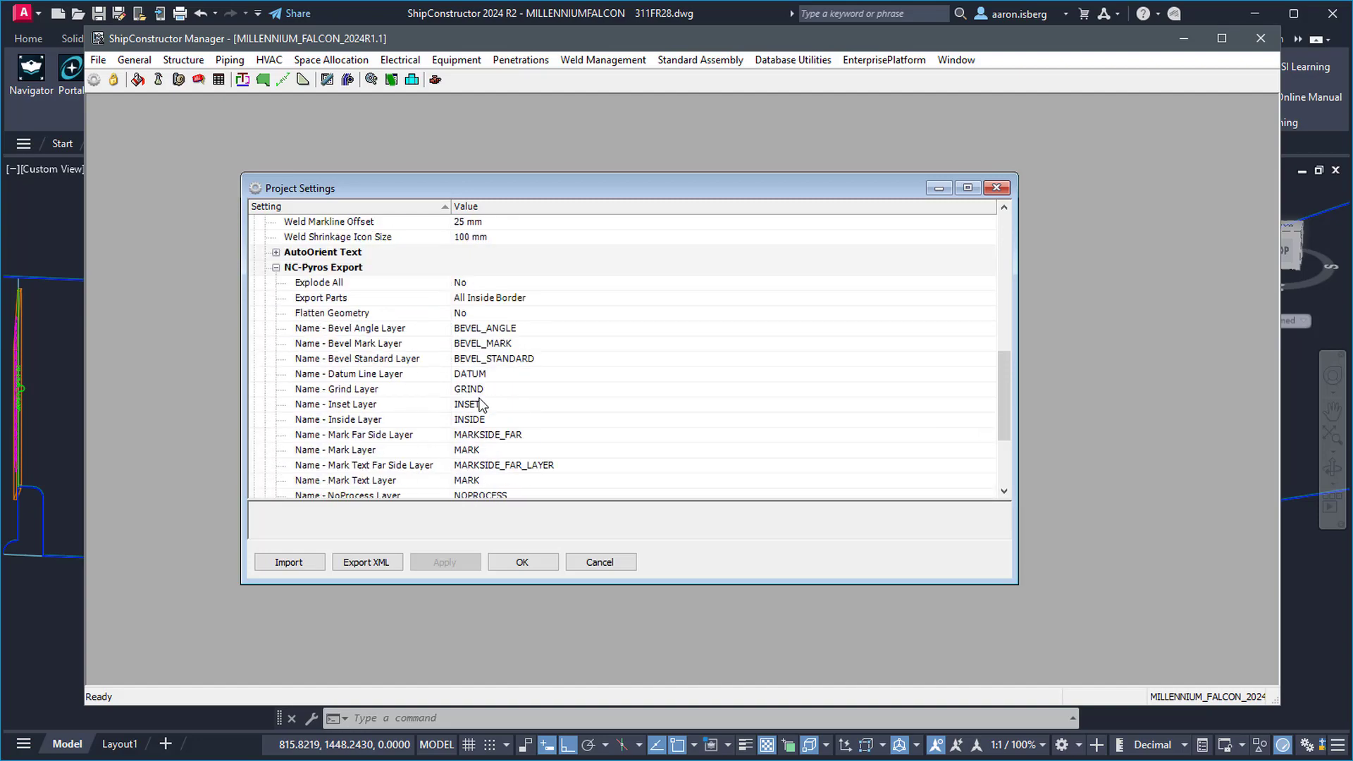
pyautogui.scroll(-1, 577, 400)
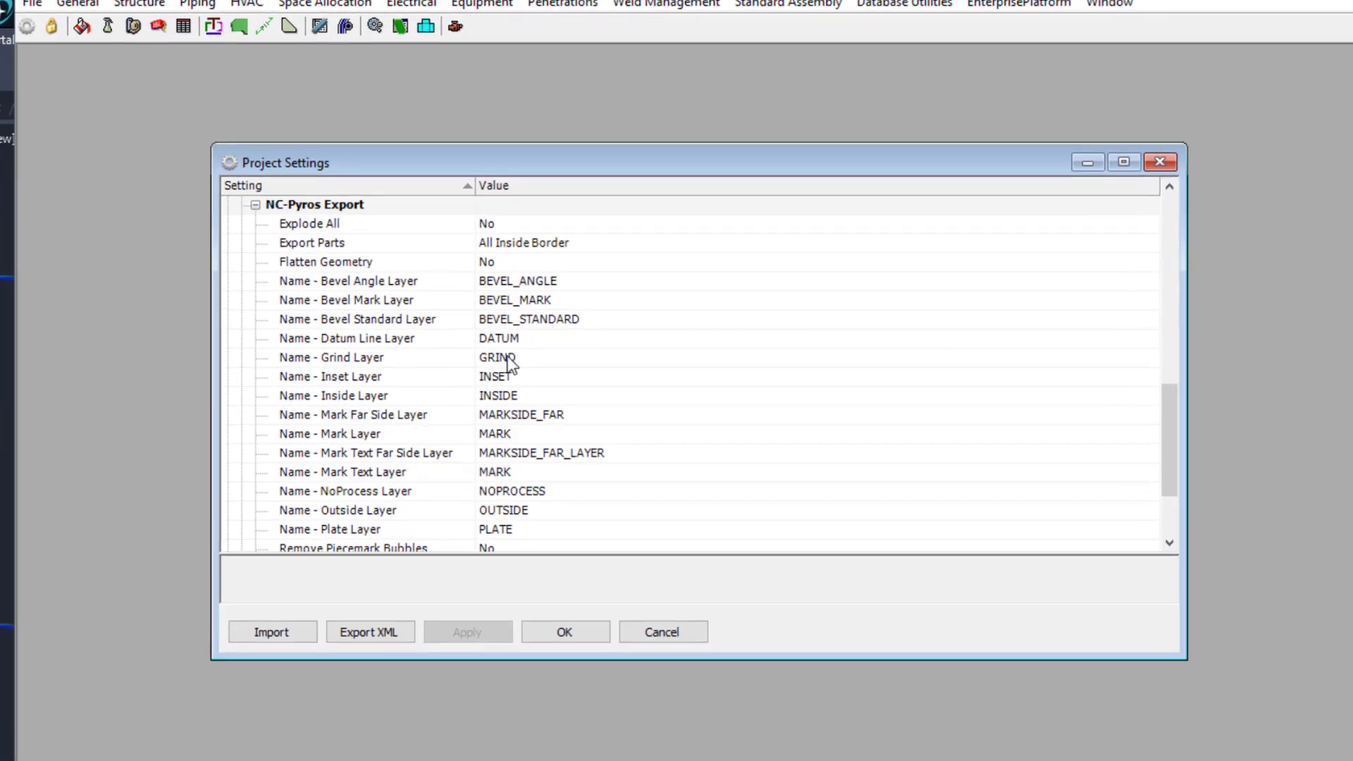
pyautogui.click(515, 315)
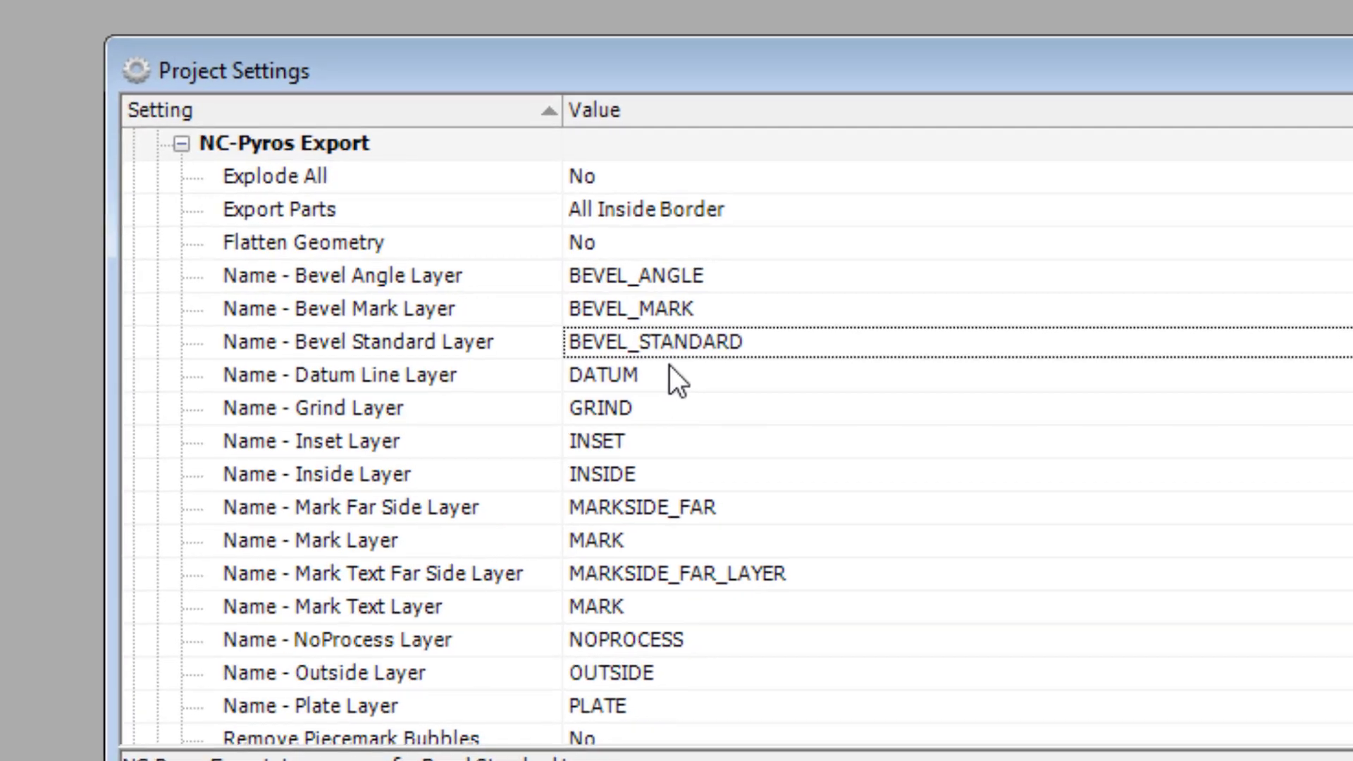
pyautogui.click(569, 349)
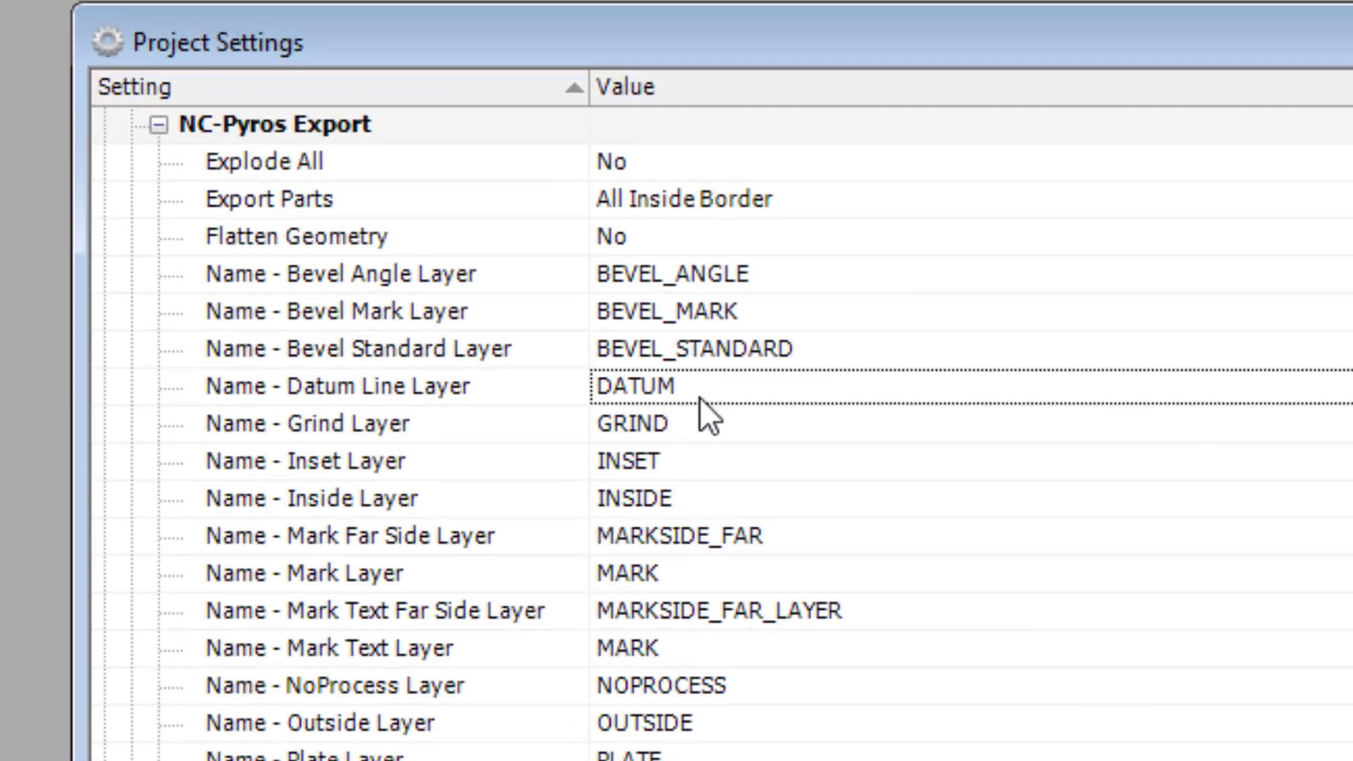
pyautogui.scroll(-2, 535, 673)
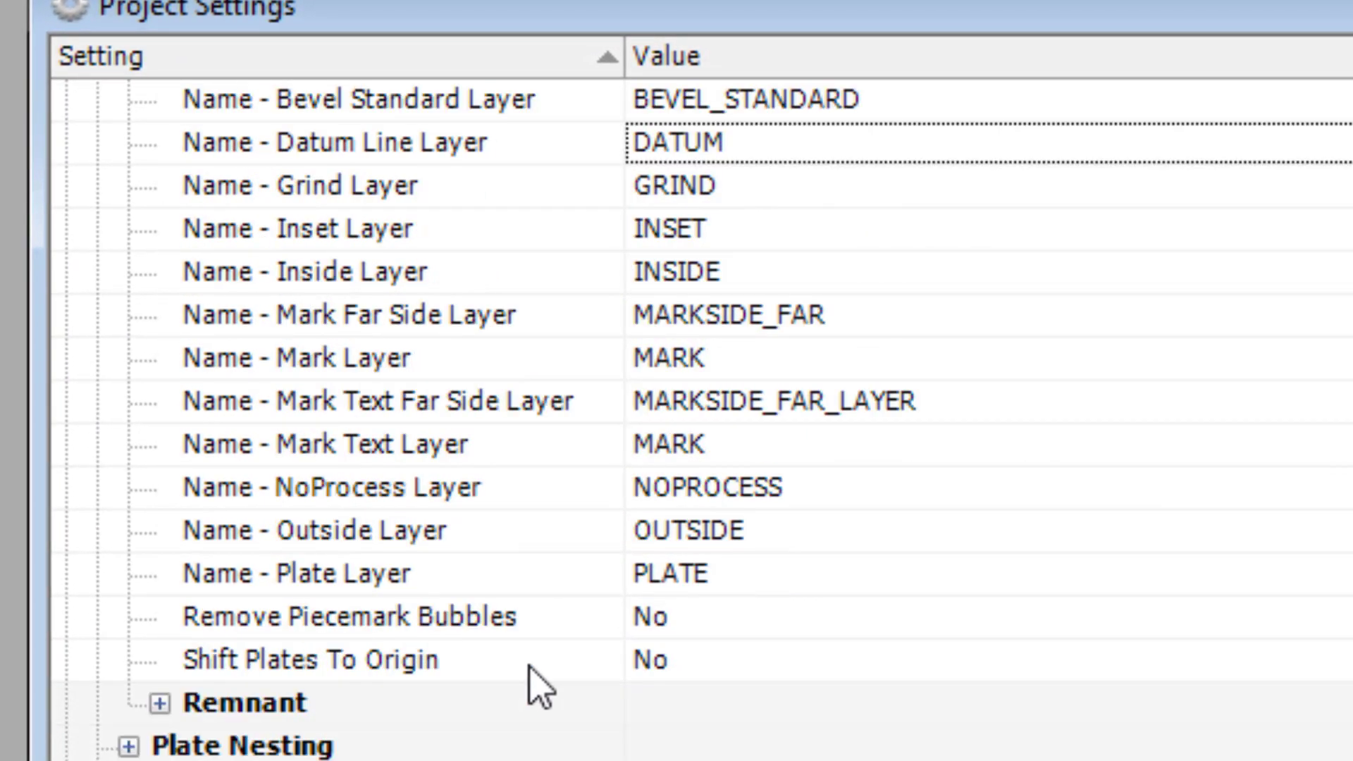
pyautogui.scroll(-1, 702, 419)
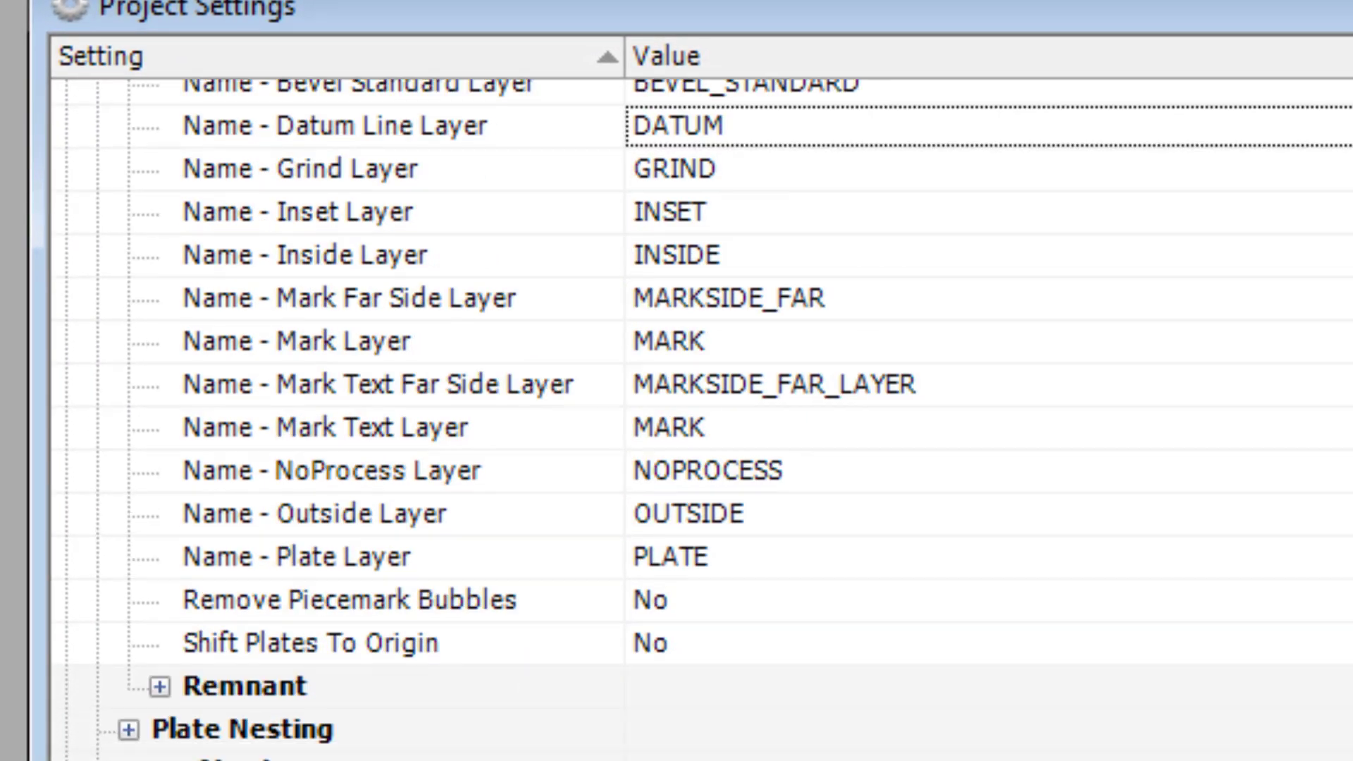
# - Review the NC-Pyros Colors within the Structure Colors group of the project settings
pyautogui.click(286, 369)
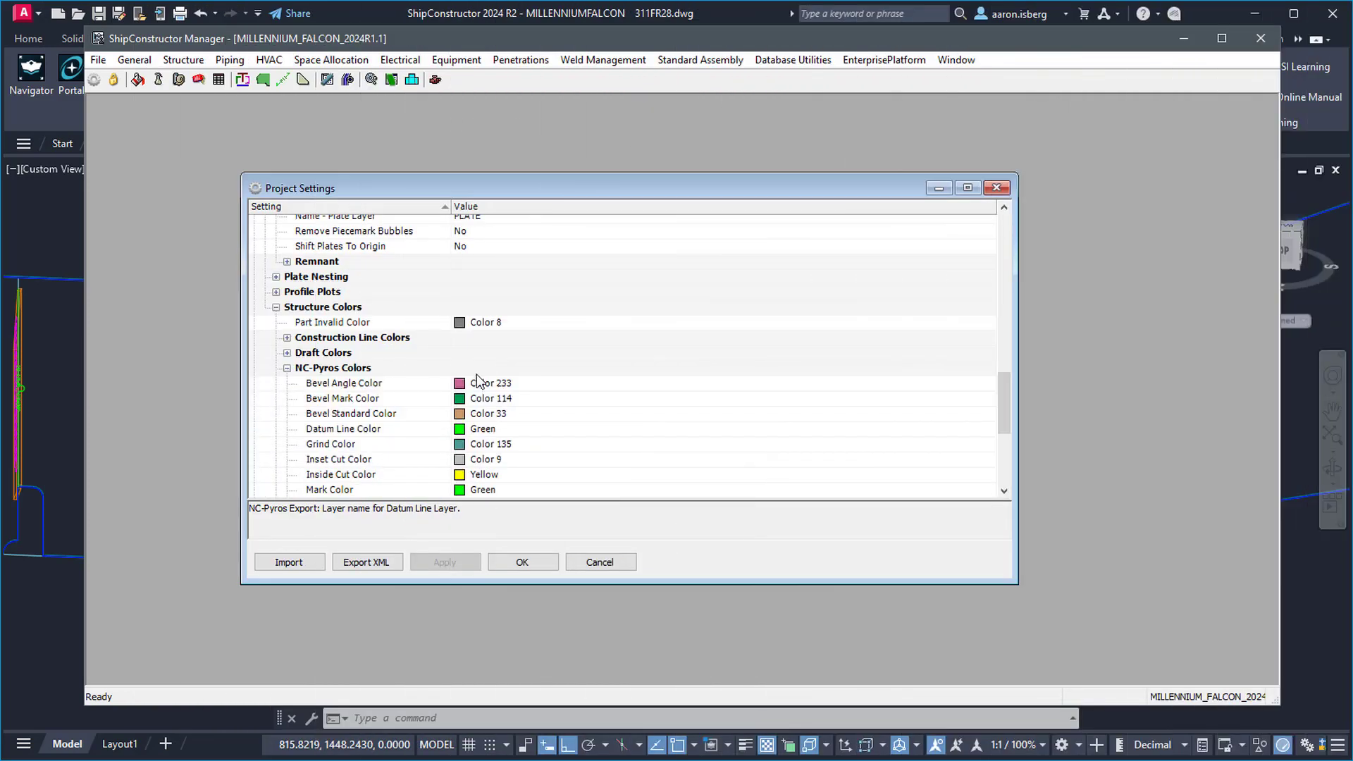
pyautogui.scroll(-2, 603, 391)
pyautogui.scroll(-1, 605, 399)
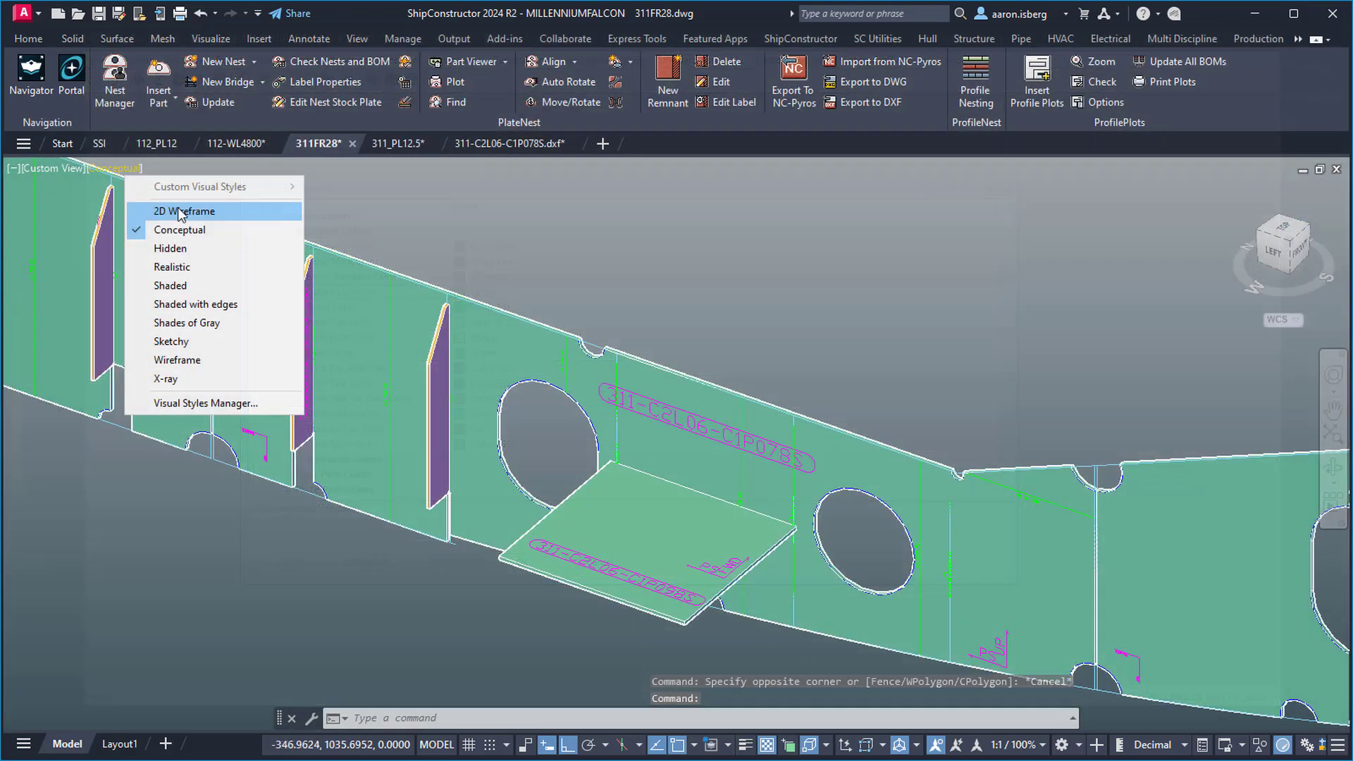
# - Set the visual style of the 311FR28 drawing to 2D Wireframe
pyautogui.click(179, 209)
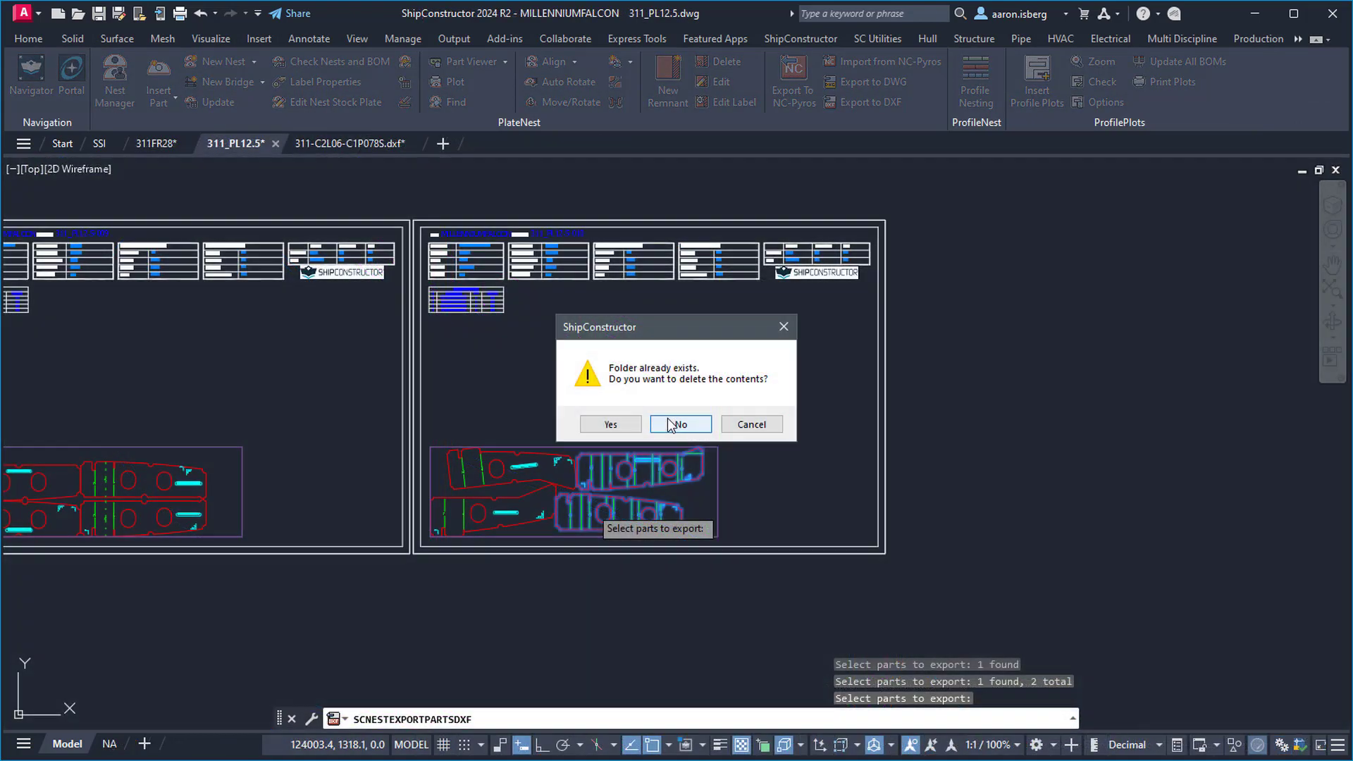
# - Export the selected nest parts to DXF and inspect the marking lines and text on the exported plate 311-C2L06-C1P078S
pyautogui.click(670, 423)
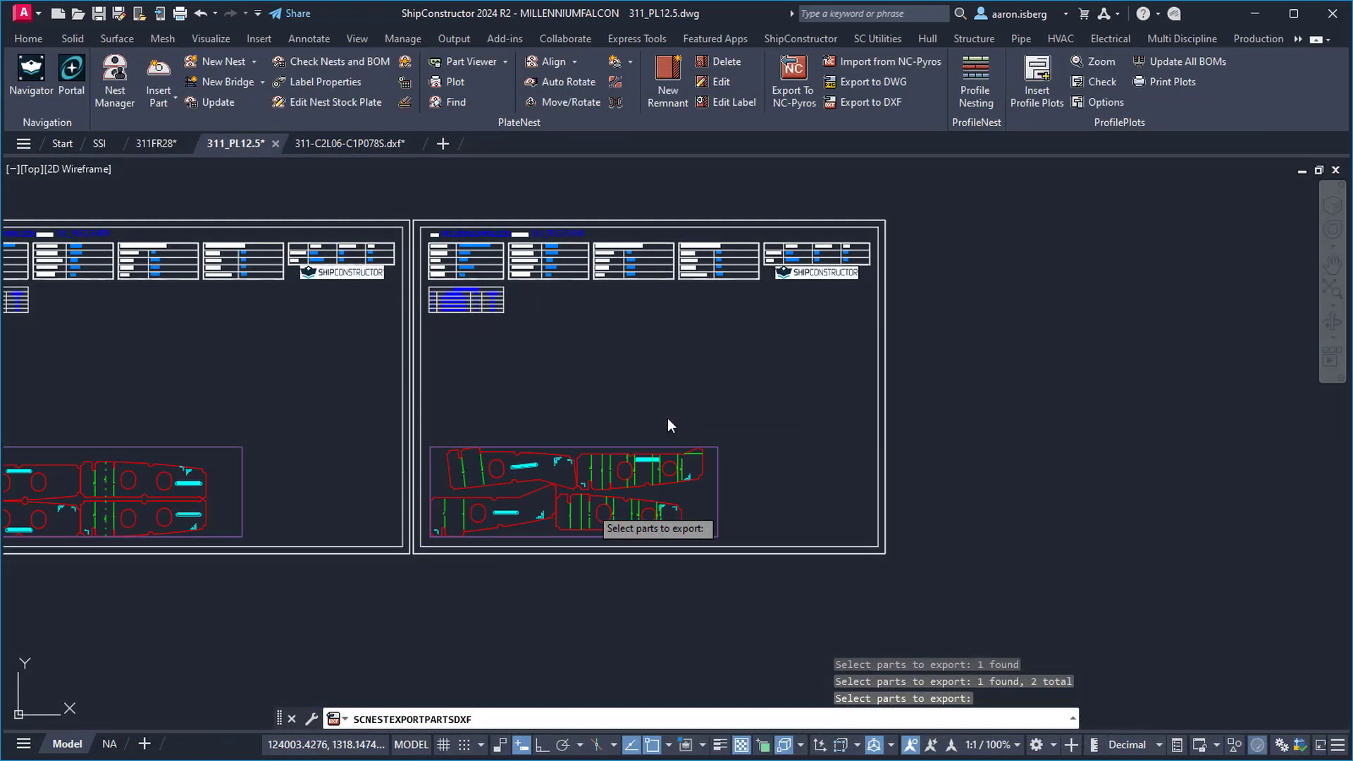
pyautogui.moveTo(758, 519); pyautogui.dragTo(577, 508)
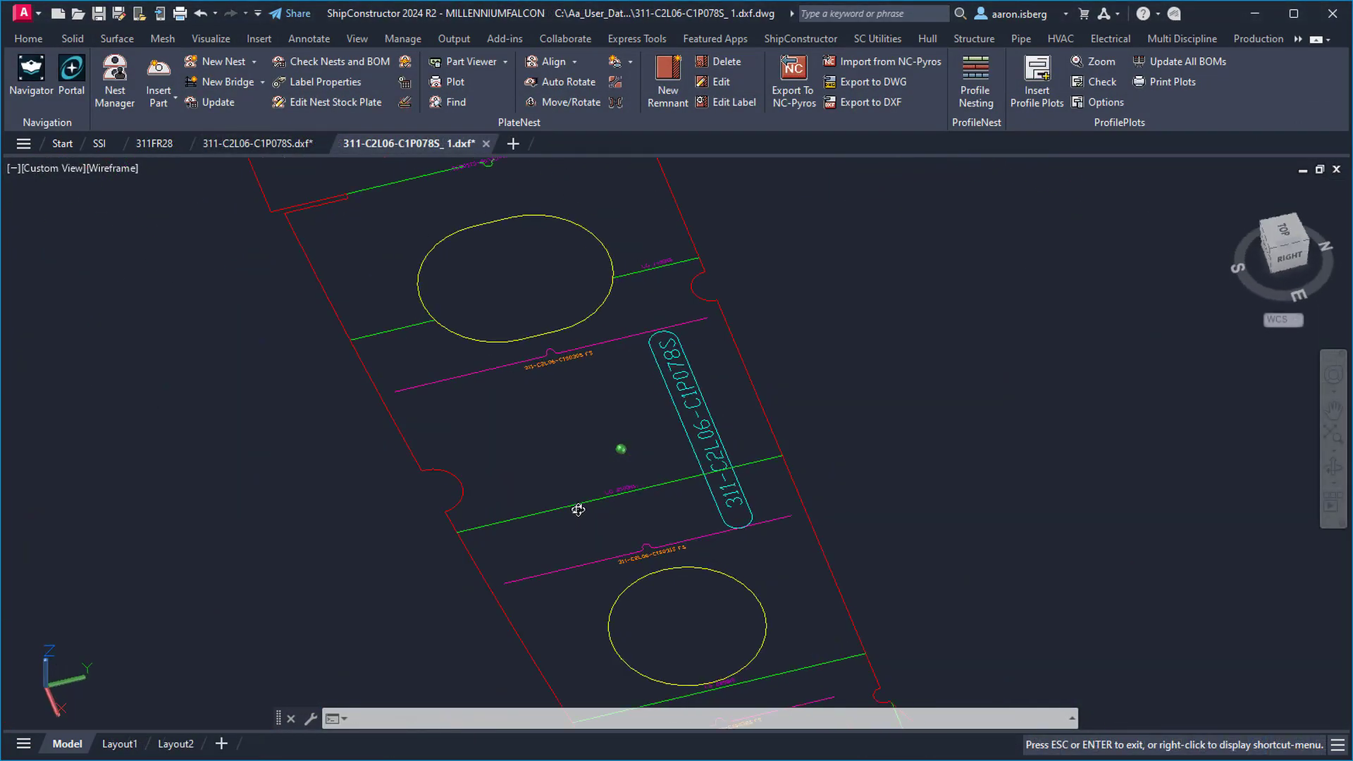
pyautogui.keyDown('shift'); pyautogui.moveTo(578, 508); pyautogui.dragTo(393, 537, button='middle'); pyautogui.keyUp('shift')
pyautogui.scroll(6, 718, 372)
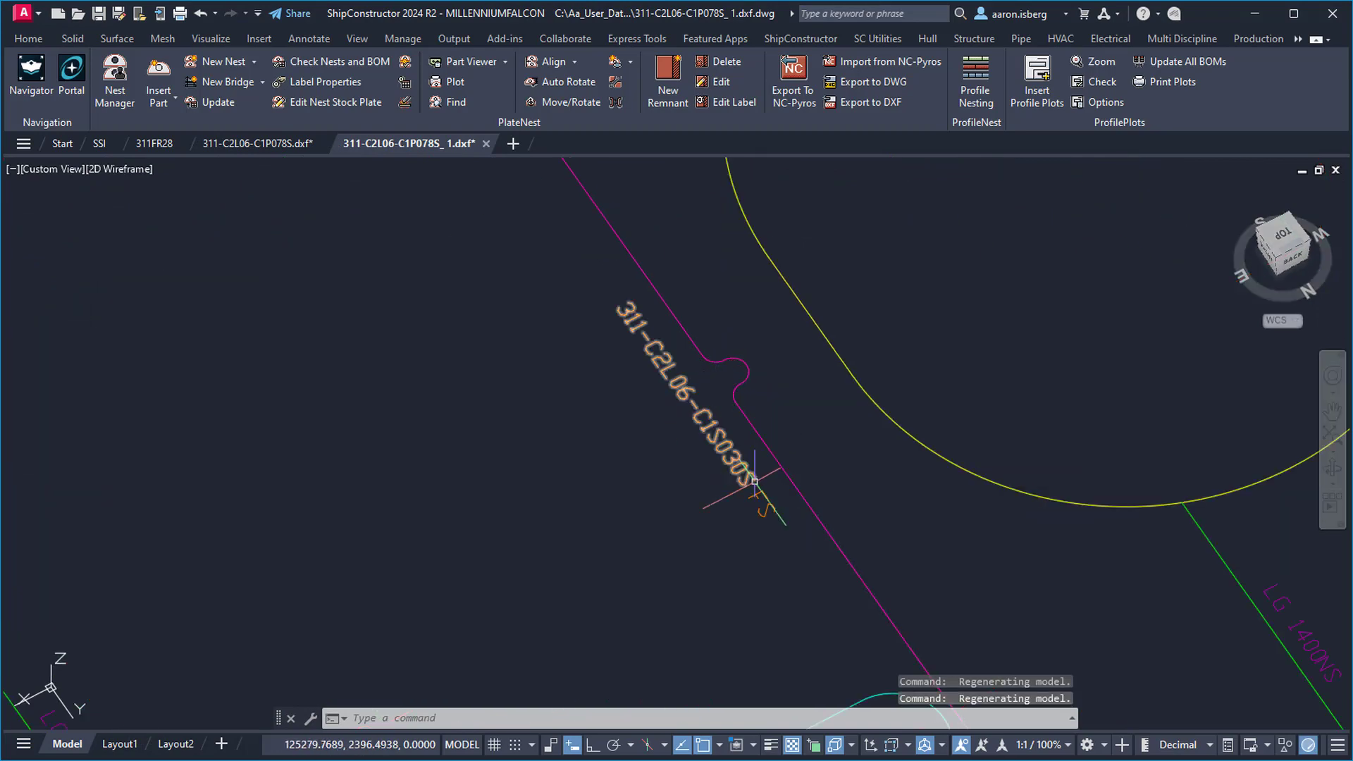
pyautogui.scroll(-7, 760, 523)
pyautogui.keyDown('shift'); pyautogui.moveTo(738, 520); pyautogui.dragTo(783, 520, button='middle'); pyautogui.keyUp('shift')
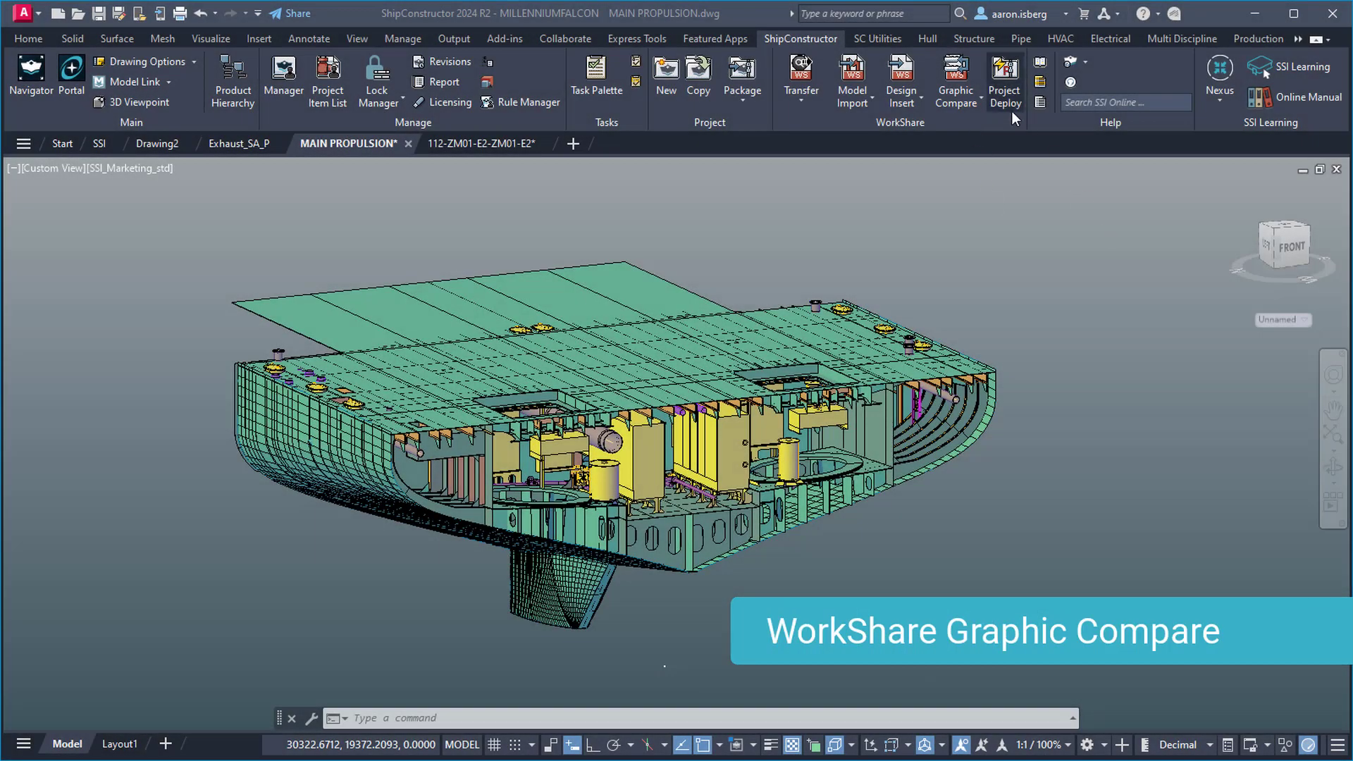
# - Start a WorkShare Graphic Compare from the MAIN PROPULSION drawing and examine the color-coded comparison model in Navisworks
pyautogui.click(945, 96)
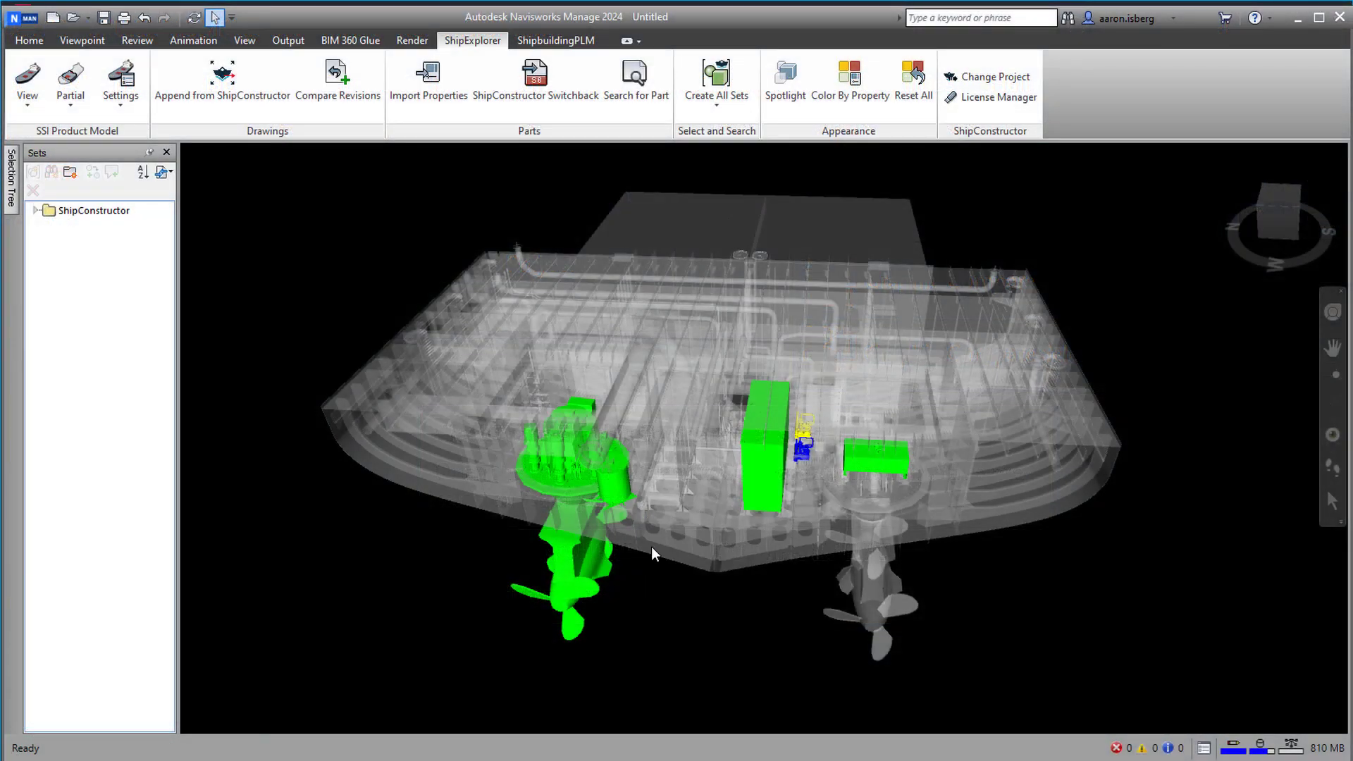
pyautogui.moveTo(646, 552); pyautogui.dragTo(607, 506)
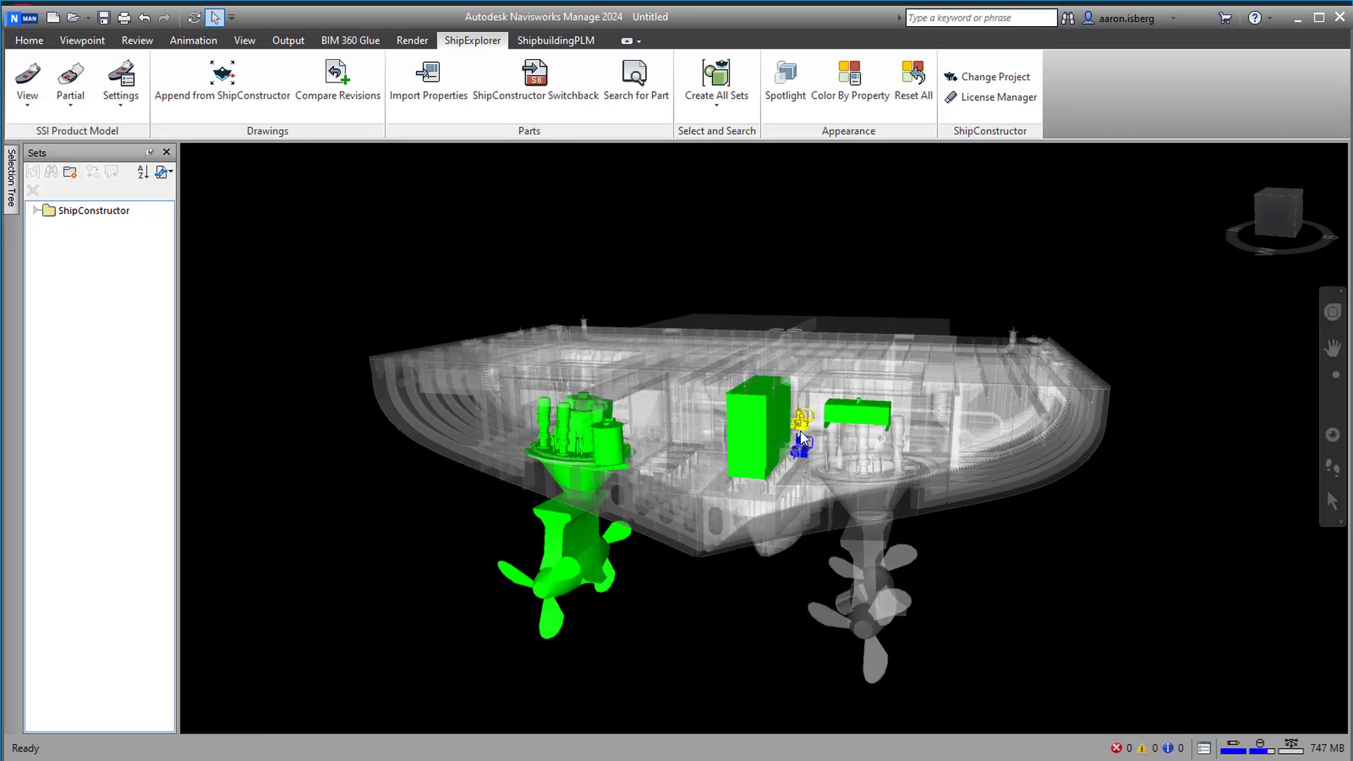
pyautogui.scroll(5, 800, 433)
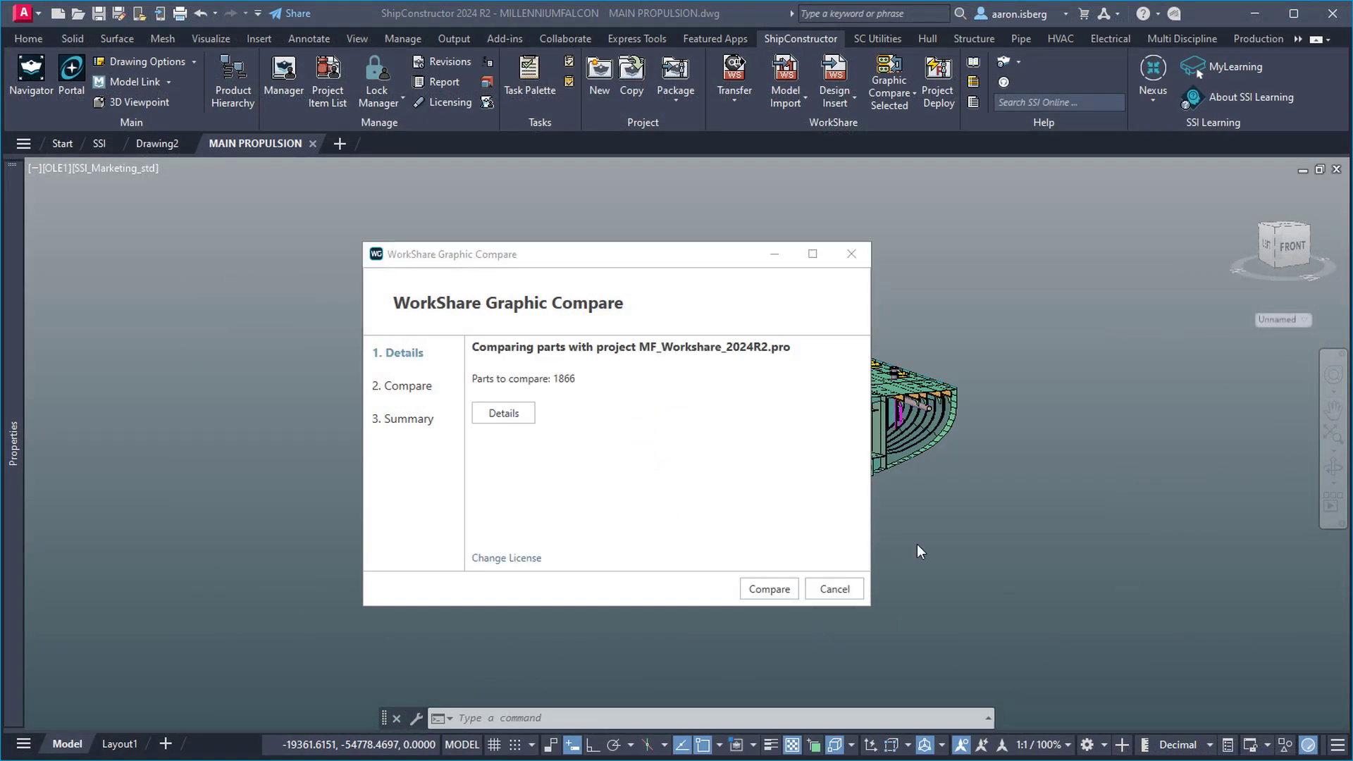
# - Open the details of the parts to compare and look through the part list
pyautogui.click(522, 417)
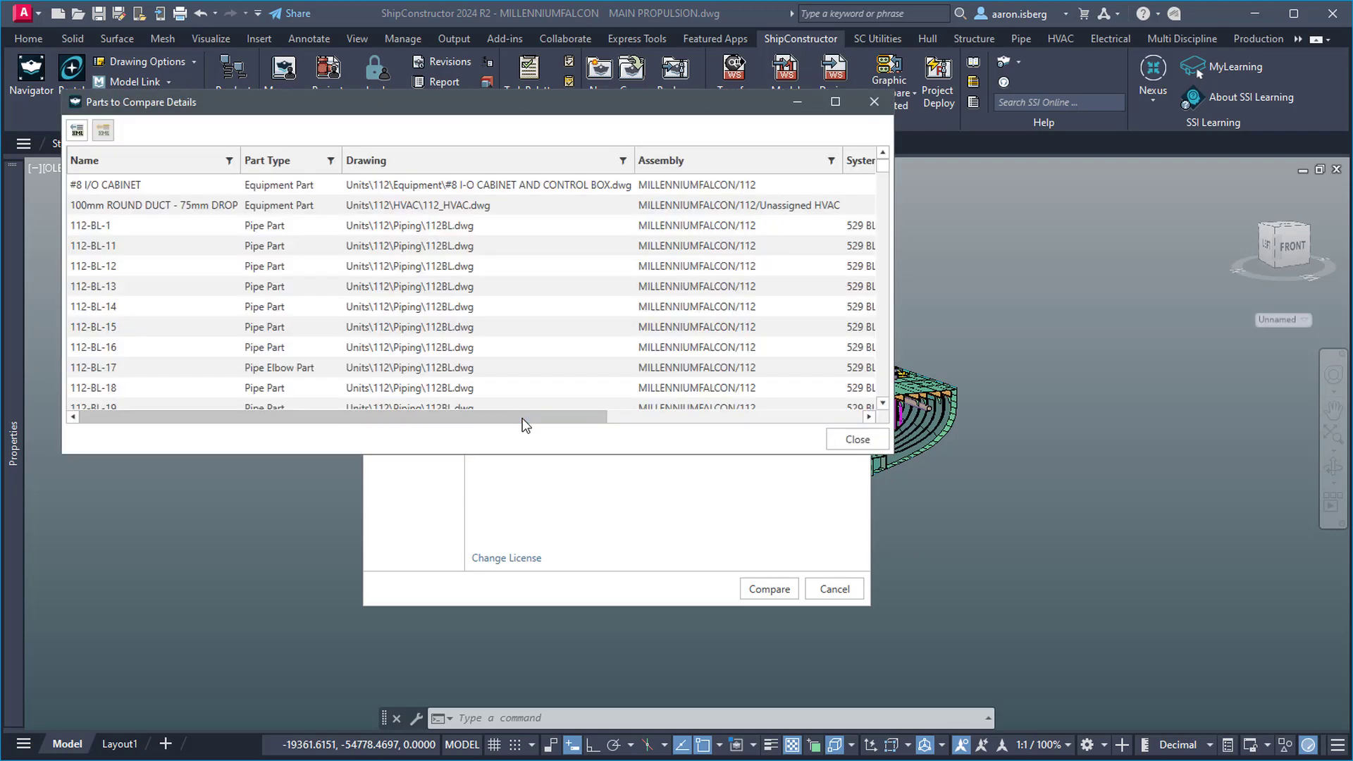
pyautogui.moveTo(885, 167); pyautogui.dragTo(877, 315)
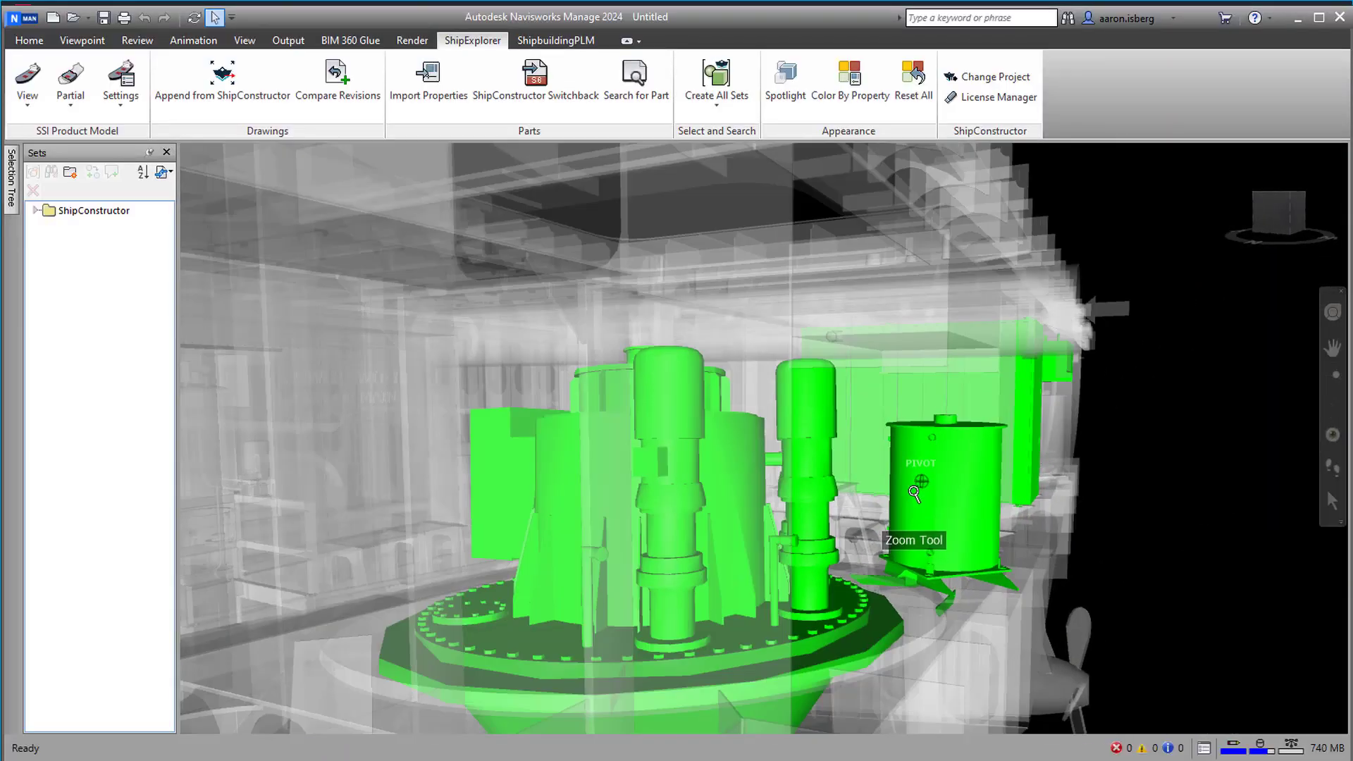
# - Select the upper pump unit beside the large green cabinet in the Navisworks comparison and show its properties
pyautogui.keyDown('shift'); pyautogui.moveTo(914, 493); pyautogui.dragTo(378, 484, button='middle'); pyautogui.keyUp('shift')
pyautogui.keyDown('shift'); pyautogui.moveTo(377, 483); pyautogui.dragTo(811, 416, button='middle'); pyautogui.keyUp('shift')
pyautogui.scroll(-5, 719, 487)
pyautogui.keyDown('shift'); pyautogui.moveTo(810, 416); pyautogui.dragTo(906, 441, button='middle'); pyautogui.keyUp('shift')
pyautogui.scroll(2, 906, 441)
pyautogui.scroll(6, 831, 387)
pyautogui.click(798, 394)
pyautogui.click(29, 41)
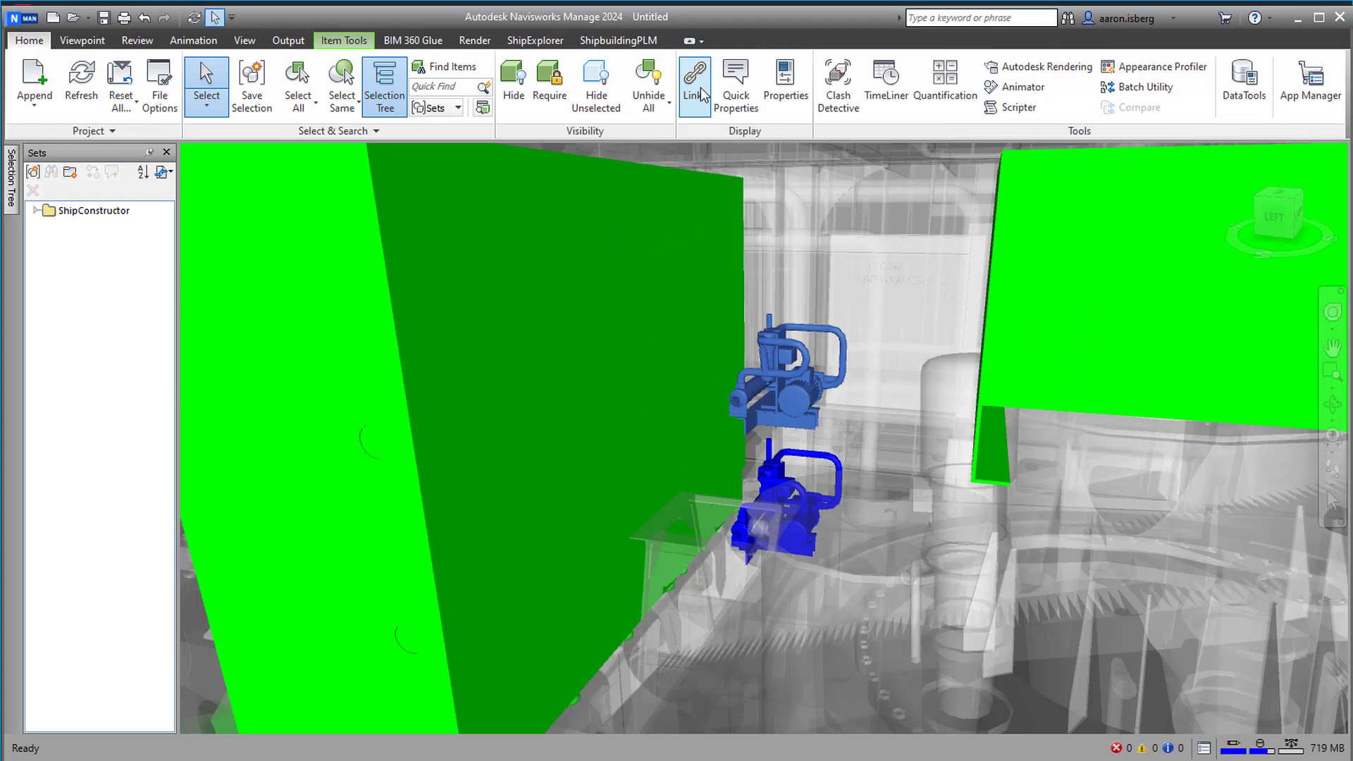
pyautogui.click(785, 89)
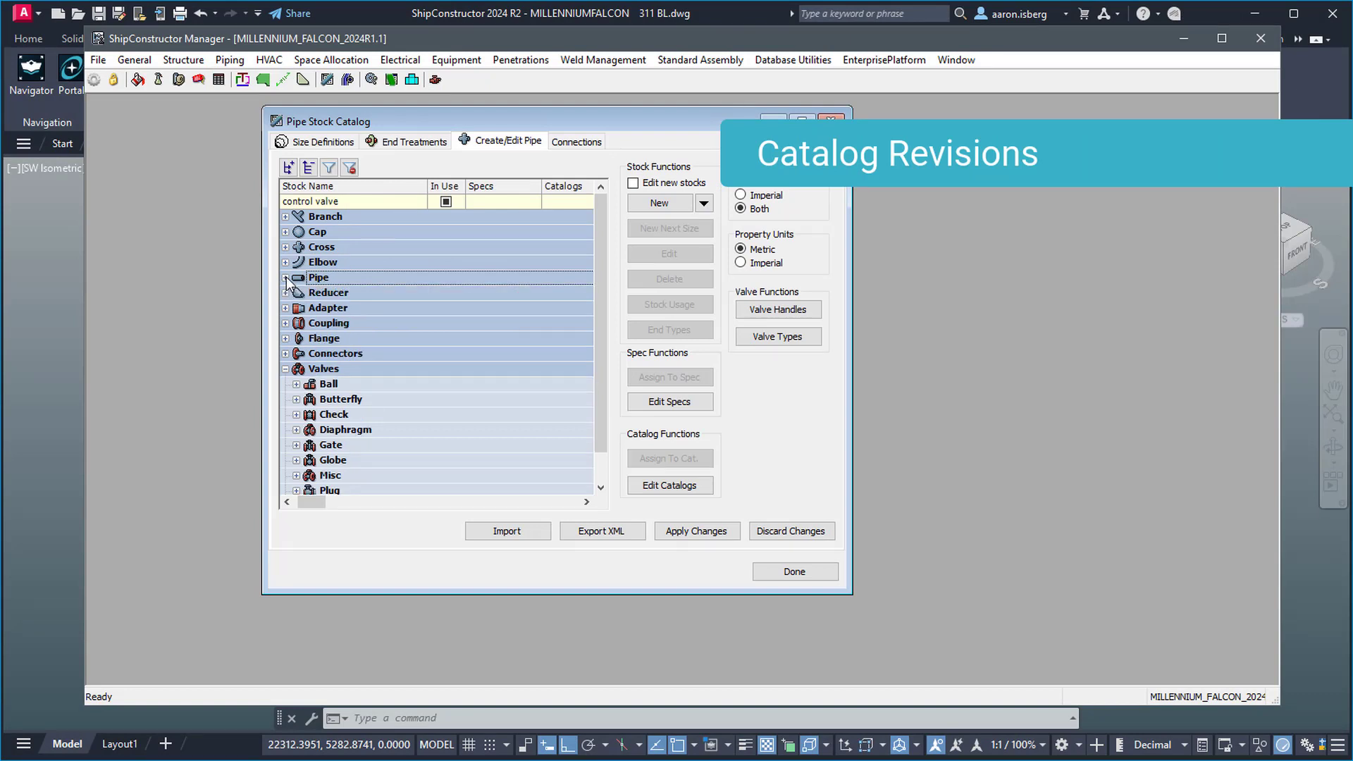
# - Create a new pipe stock named SSIF118x5 in the Pipe category of the stock catalog
pyautogui.click(286, 278)
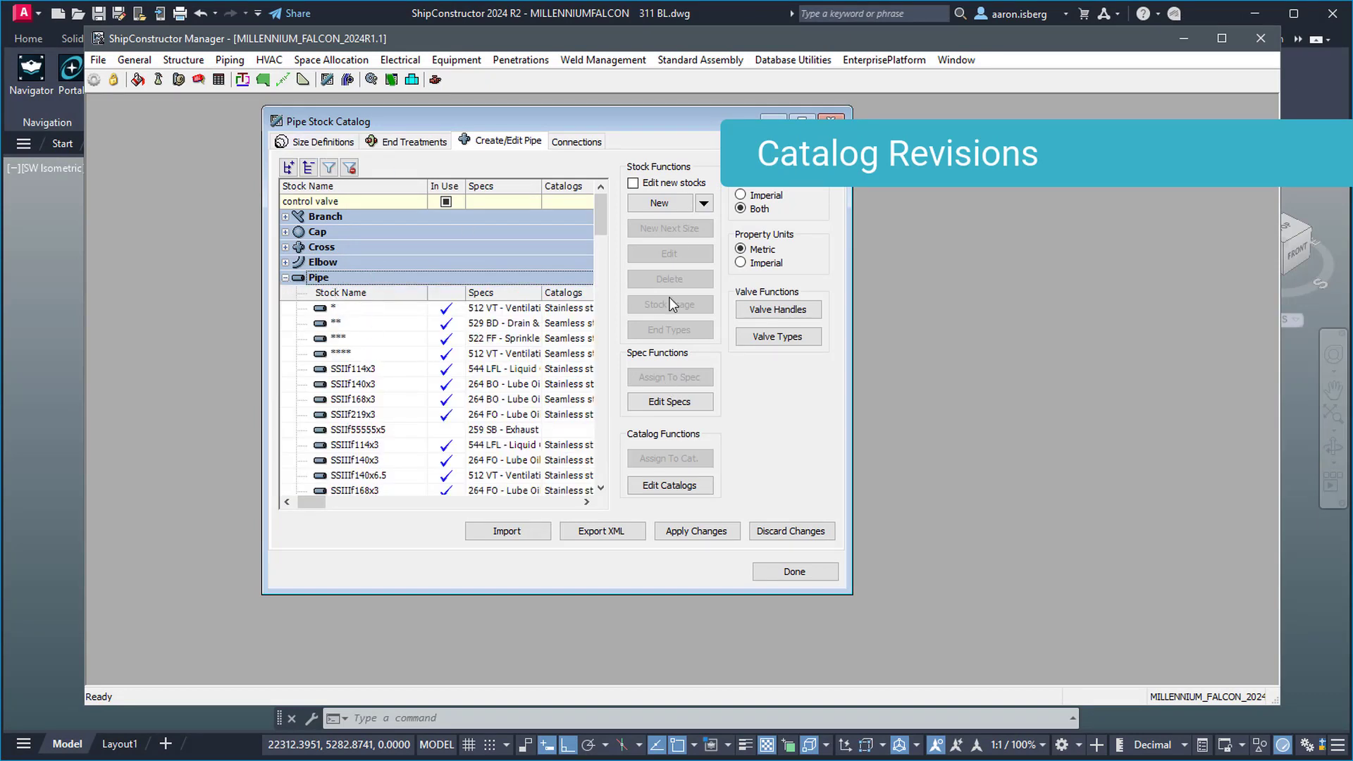
pyautogui.click(668, 199)
pyautogui.write('SSIF118x5')
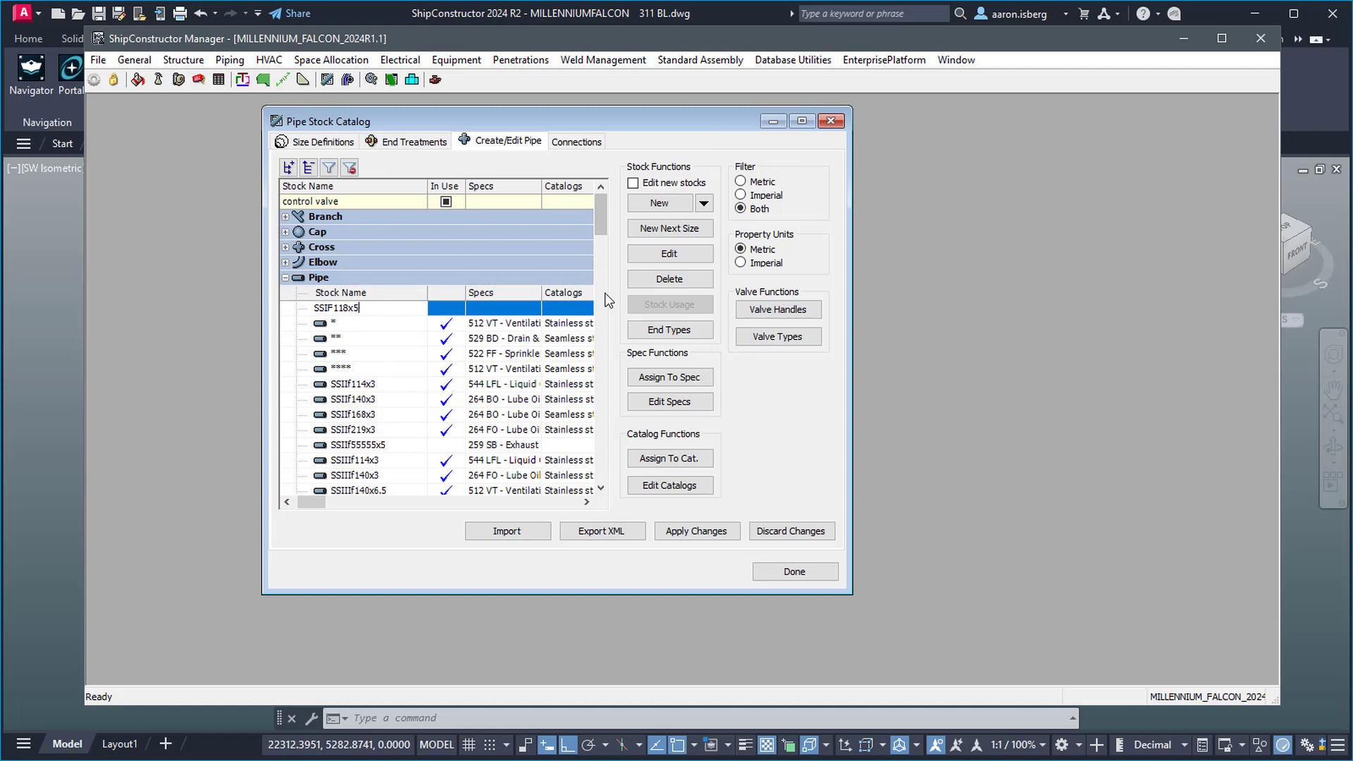
pyautogui.press('Return')
# - Assign pipe stock SSIF118x5 to the 259 SB - Exhaust spec
pyautogui.click(510, 308)
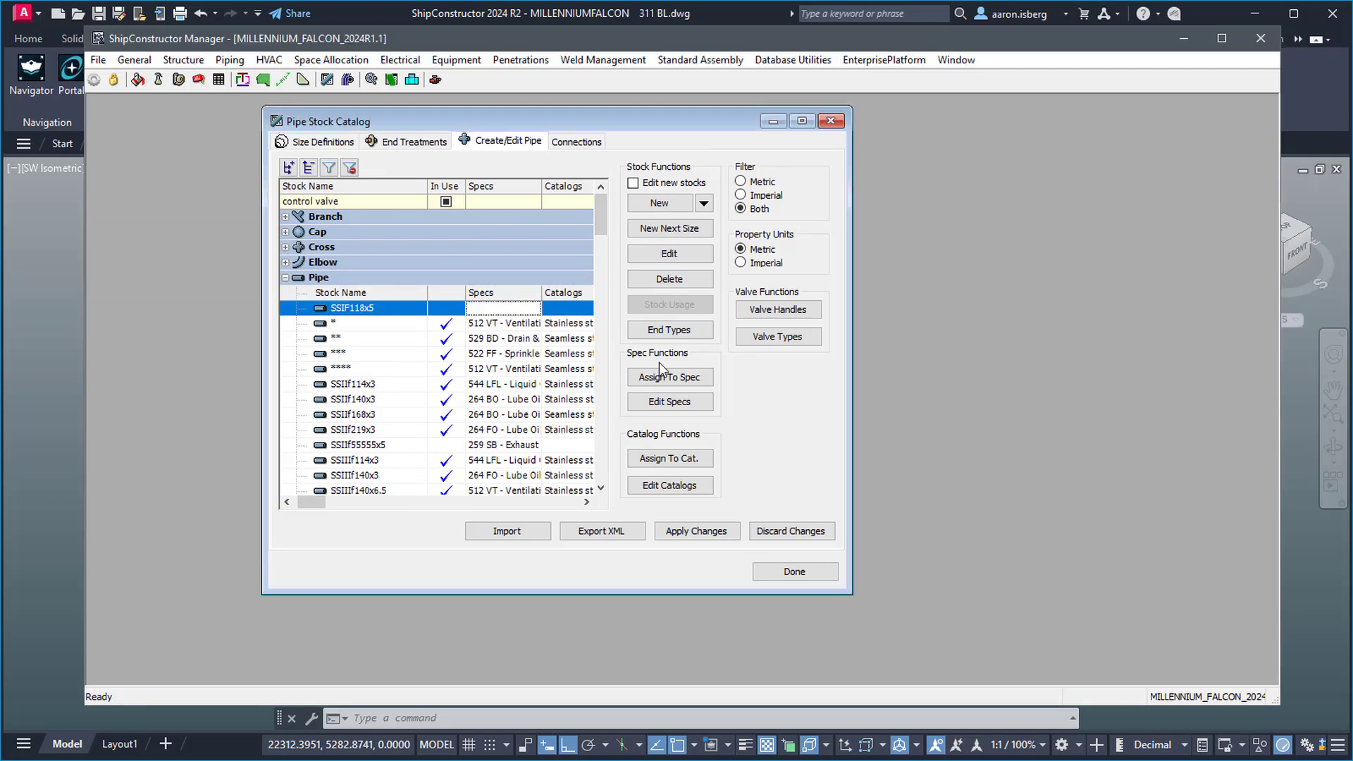
pyautogui.click(650, 384)
pyautogui.click(513, 392)
pyautogui.click(681, 576)
# - Assign pipe stock SSIF118x5 to a catalog and finish editing the pipe stock catalog
pyautogui.click(561, 310)
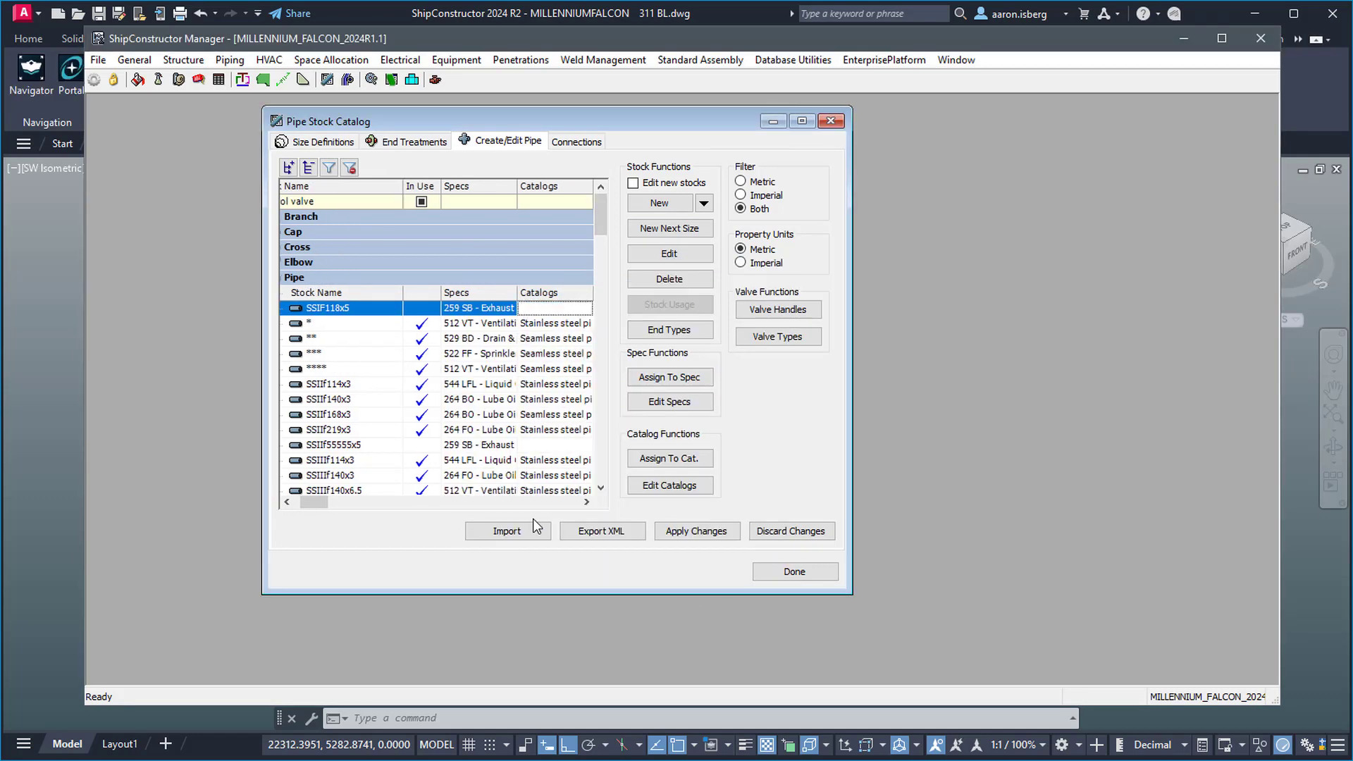
pyautogui.click(674, 458)
pyautogui.click(283, 351)
pyautogui.click(718, 535)
pyautogui.click(794, 571)
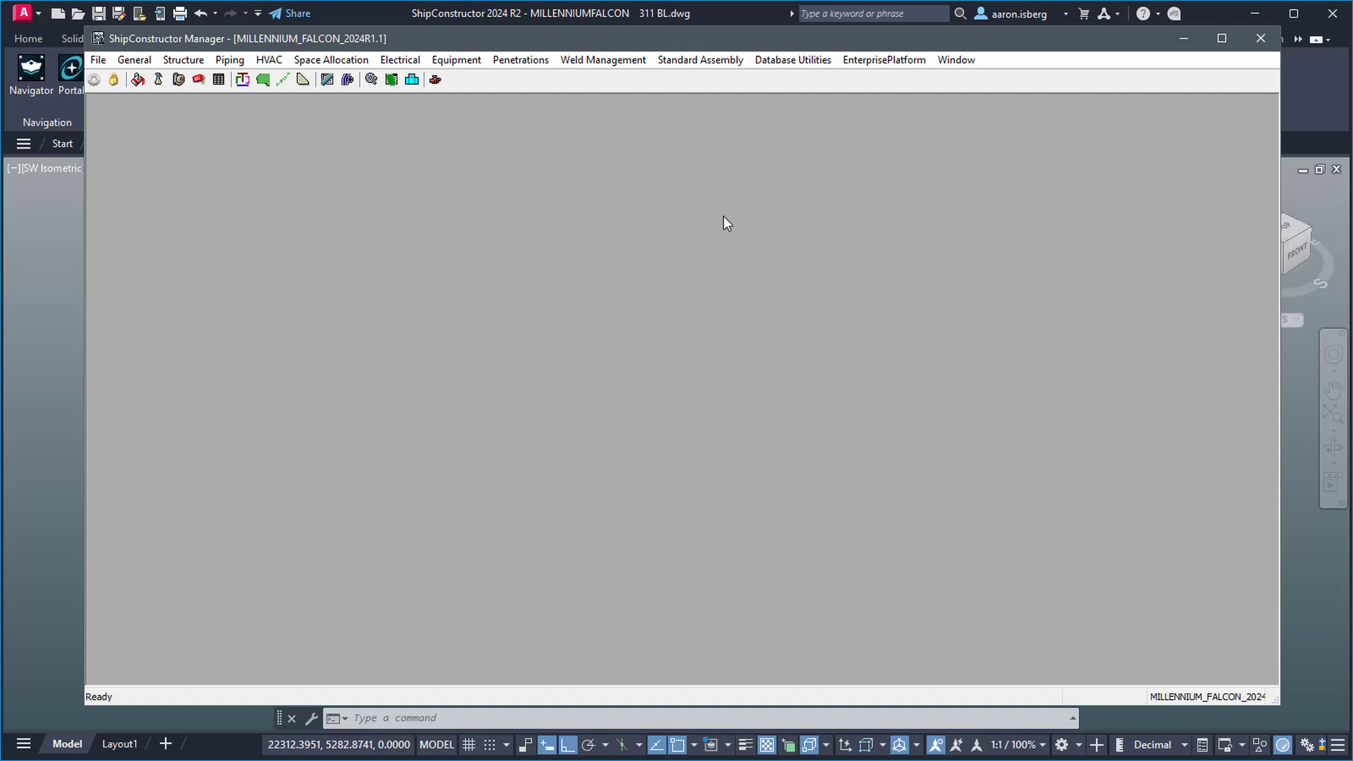
# - Search the project revisions of all users from the last 30 days and examine the causes recorded for pipe stock SSIF118x5
pyautogui.click(1260, 39)
pyautogui.click(515, 717)
pyautogui.press('Return')
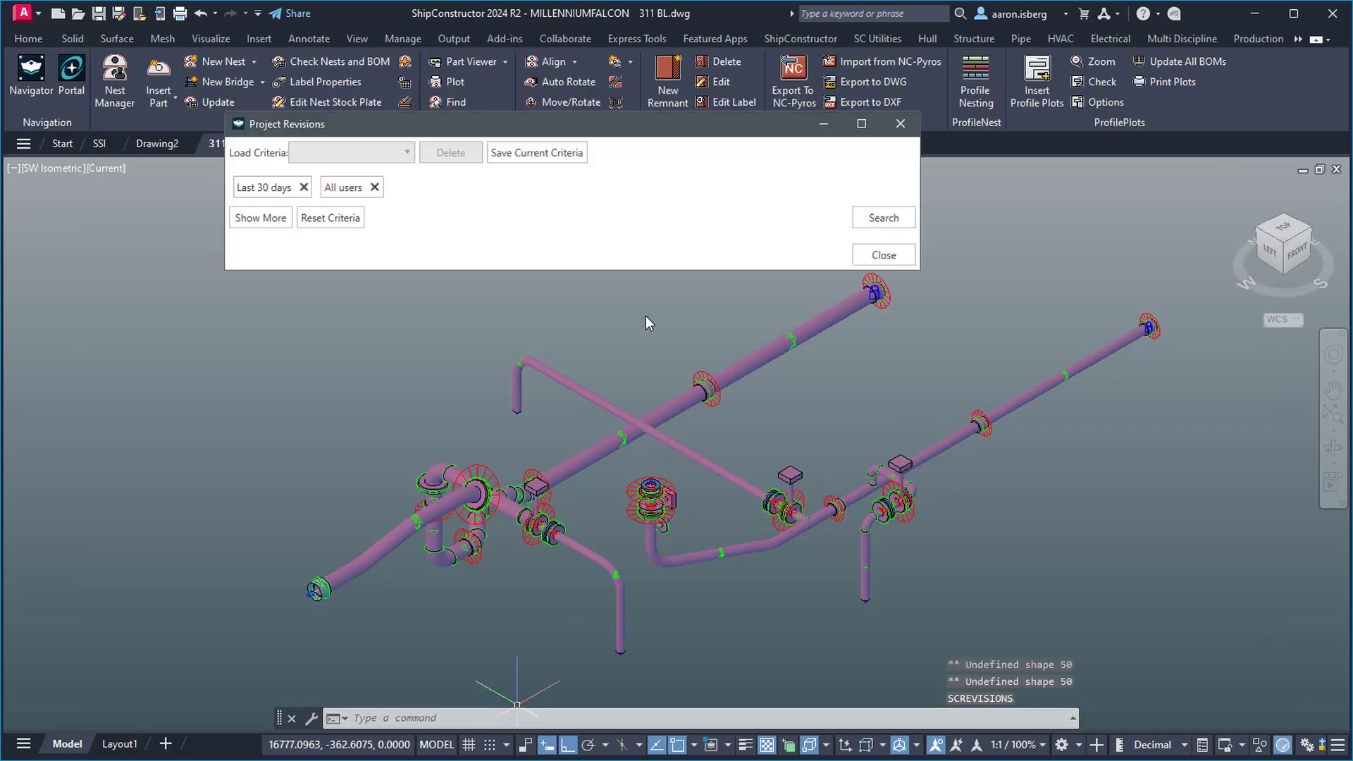
pyautogui.click(884, 219)
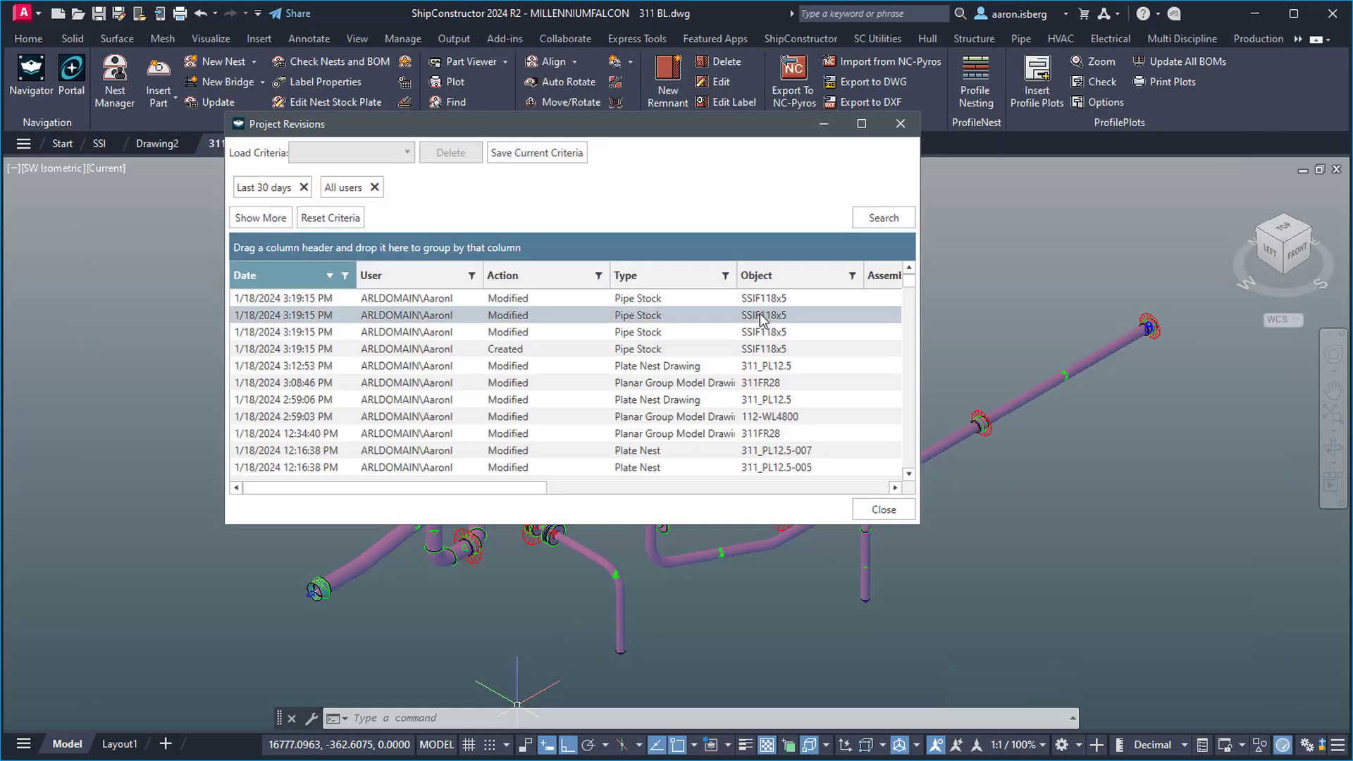
pyautogui.moveTo(543, 487); pyautogui.dragTo(839, 487)
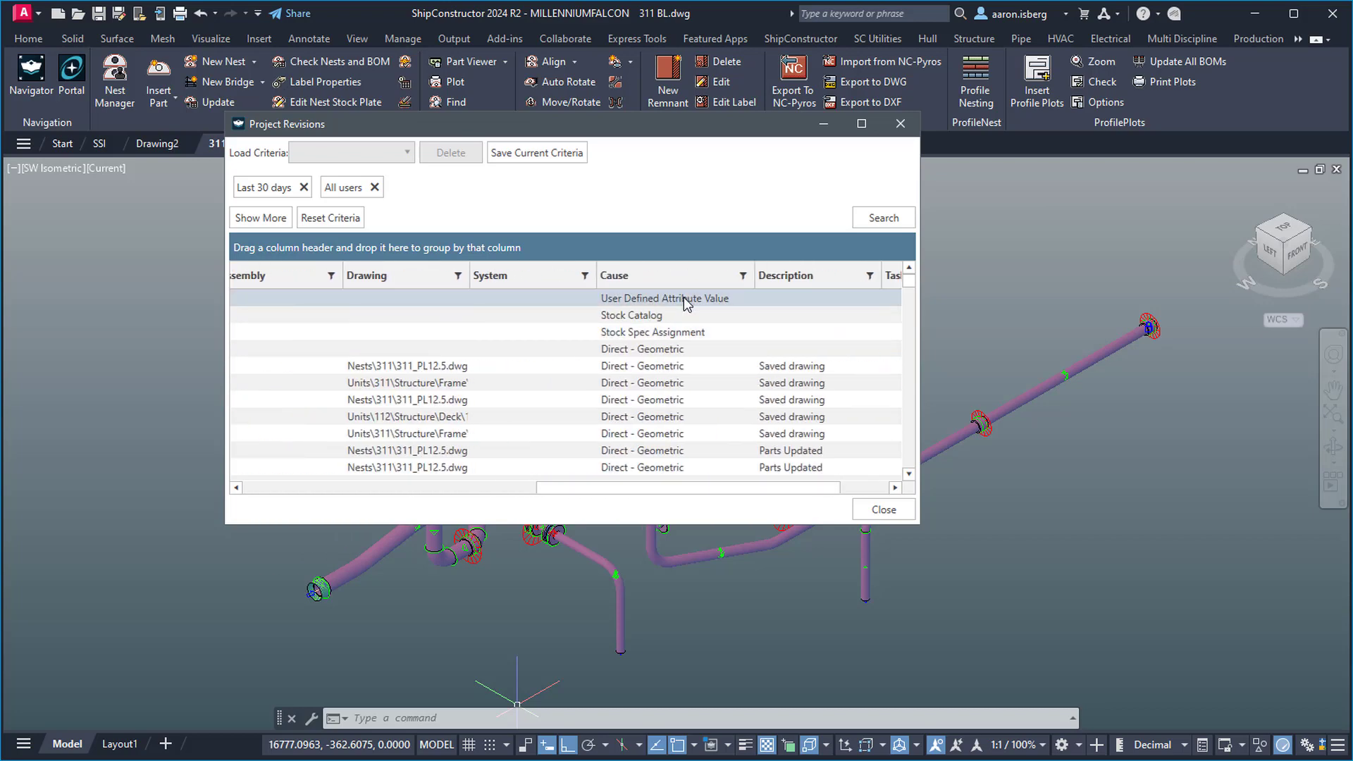
# - Reopen the pipe stock catalog in ShipConstructor Manager and allow the BW and PL end treatment types for stock SSIF118x5
pyautogui.click(848, 760)
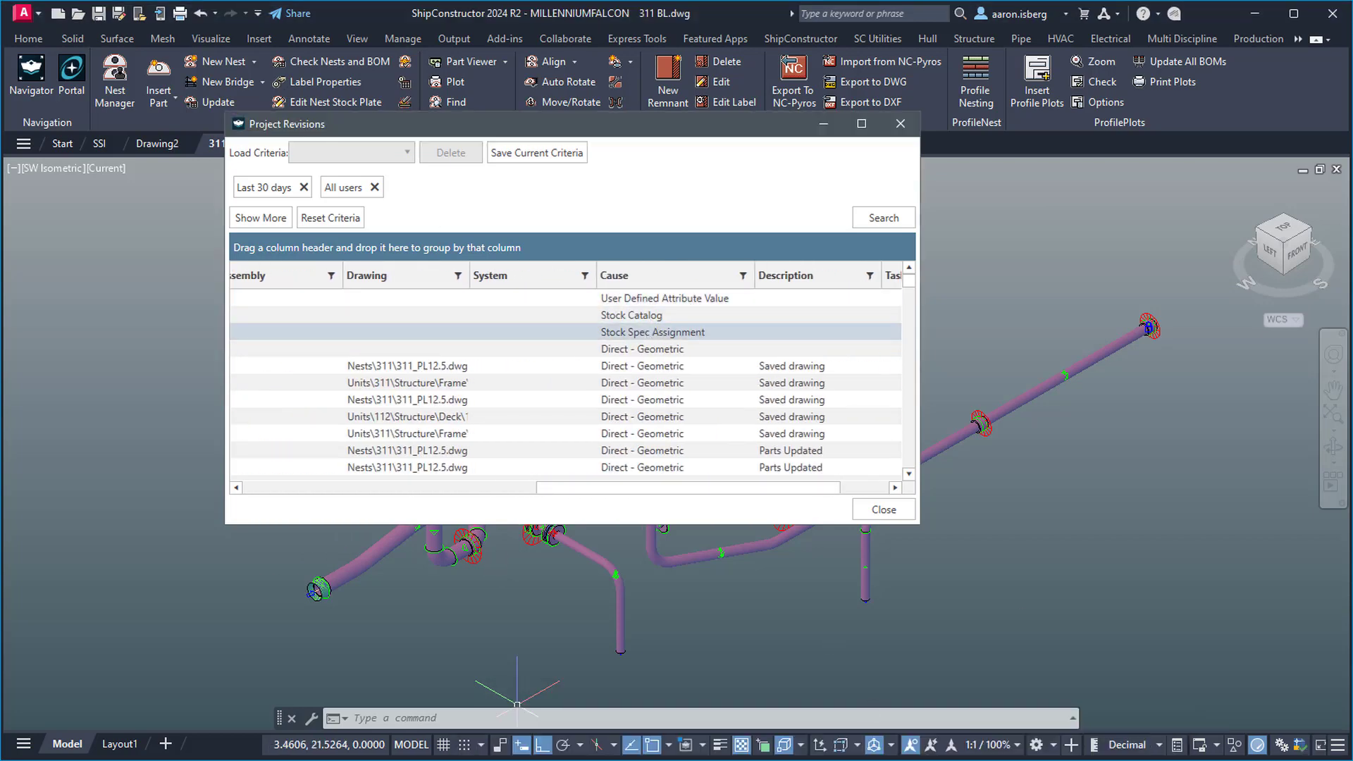
pyautogui.click(848, 760)
pyautogui.click(942, 729)
pyautogui.click(230, 60)
pyautogui.click(248, 79)
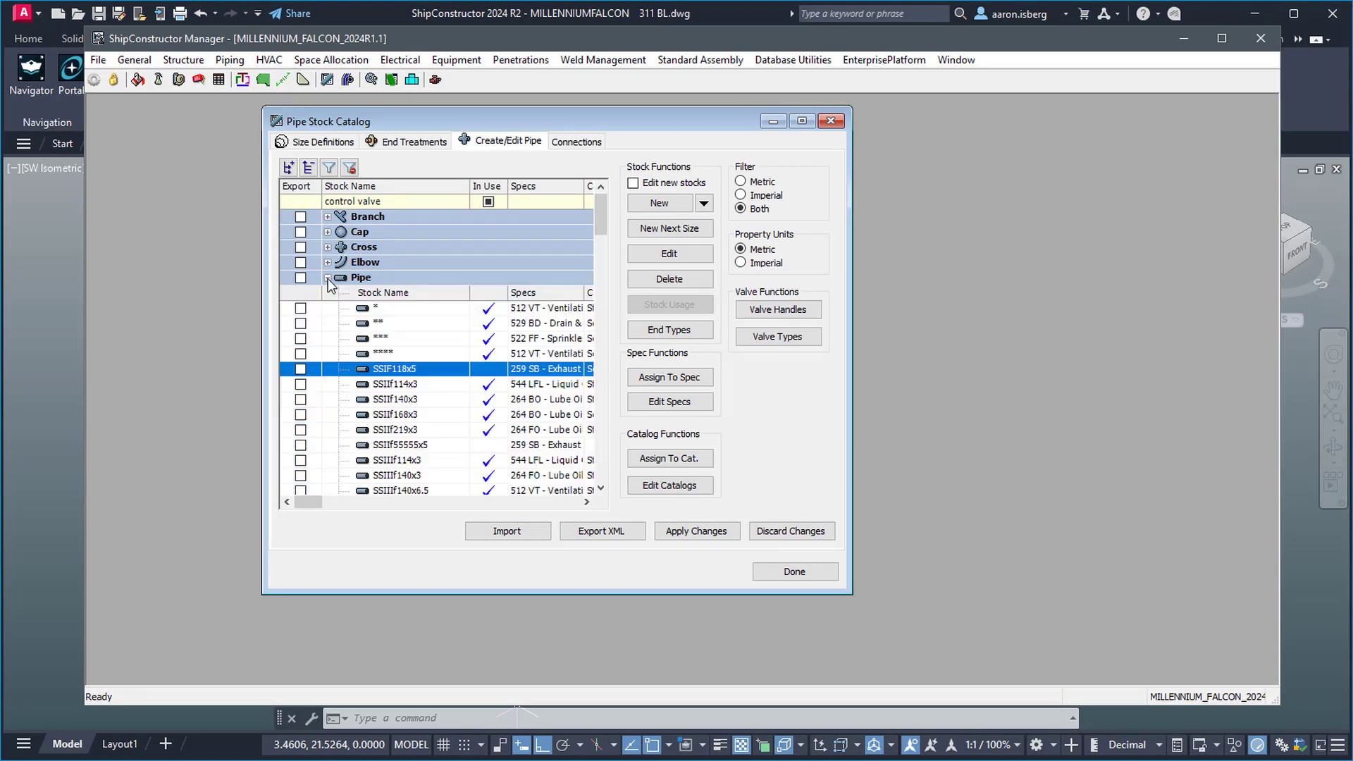
pyautogui.click(671, 255)
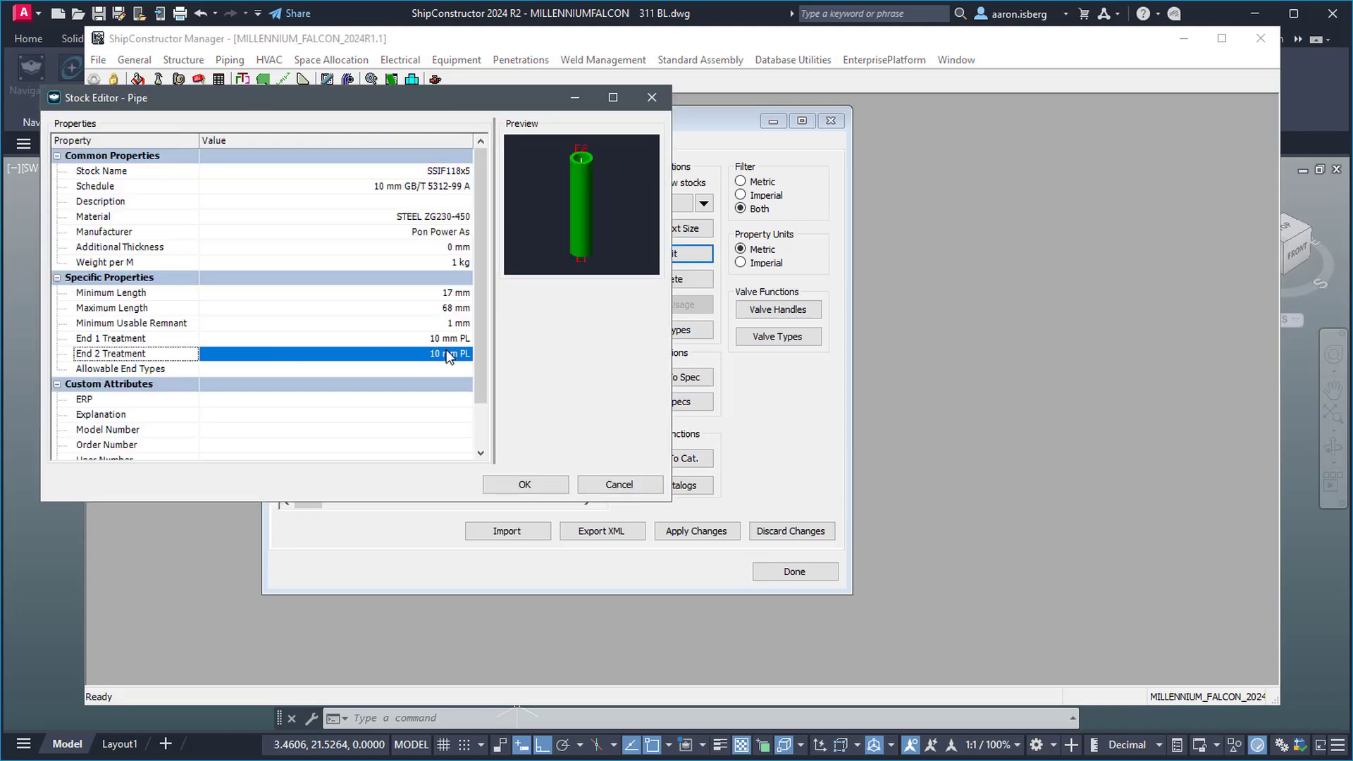
pyautogui.click(618, 483)
pyautogui.click(669, 330)
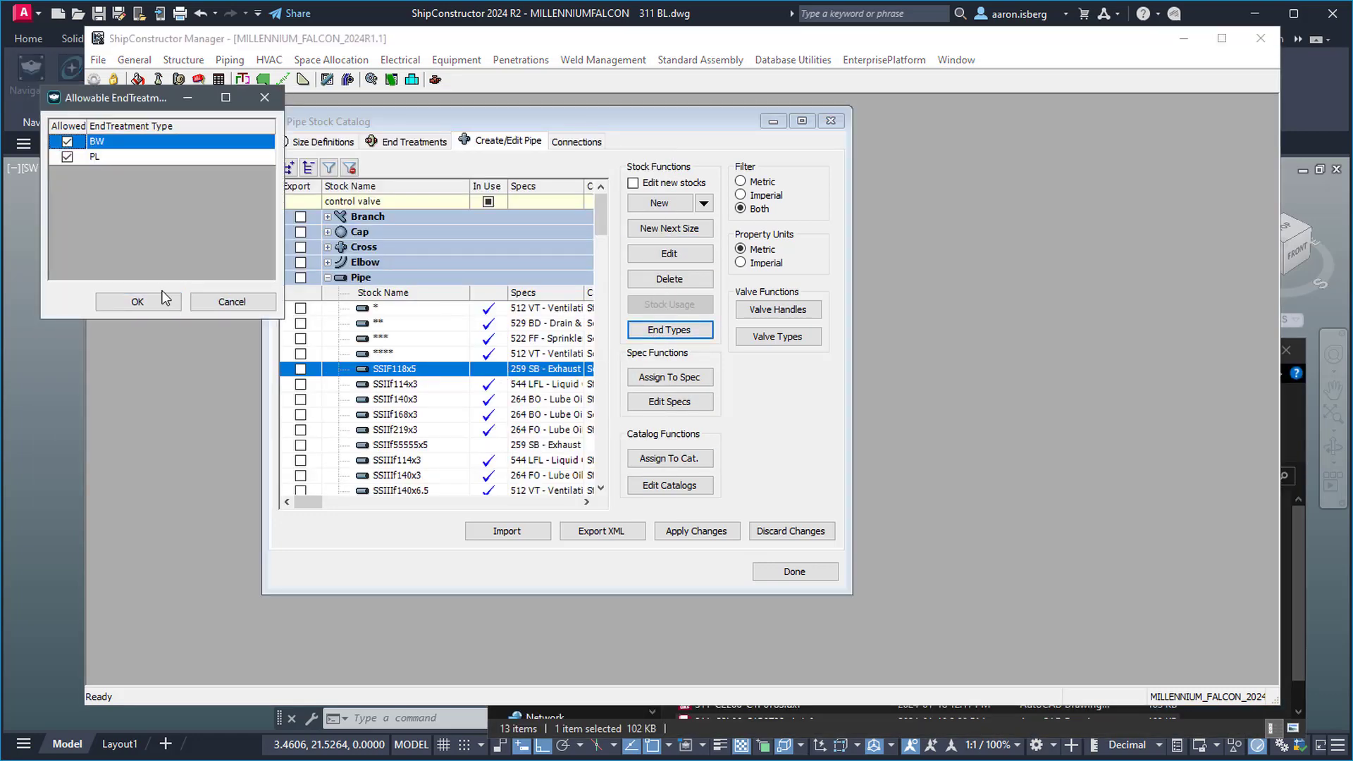
pyautogui.click(138, 301)
# - Choose the new entry under 10 mm PL for the End 1 treatment of pipe stock SSIF118x5 and save the stock
pyautogui.click(465, 339)
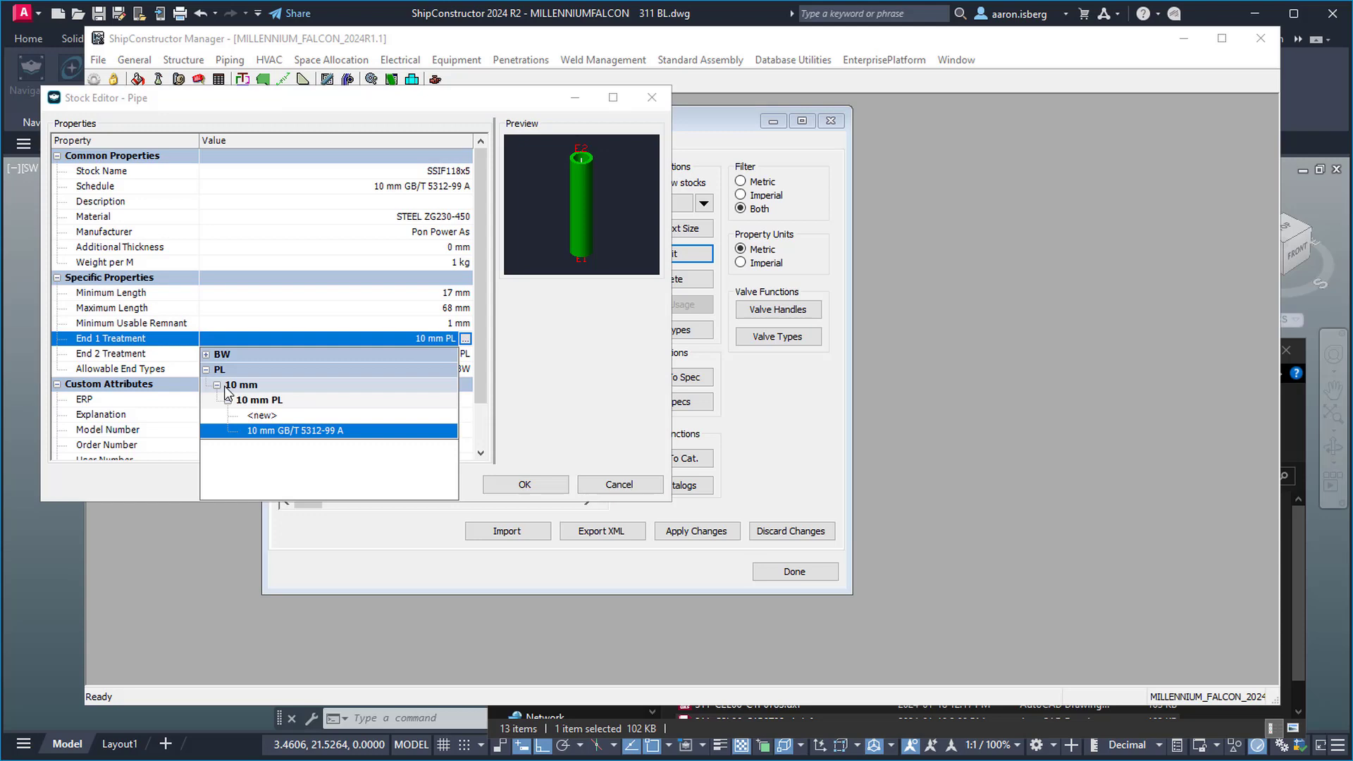
pyautogui.click(267, 416)
pyautogui.click(210, 127)
pyautogui.click(255, 94)
pyautogui.click(342, 130)
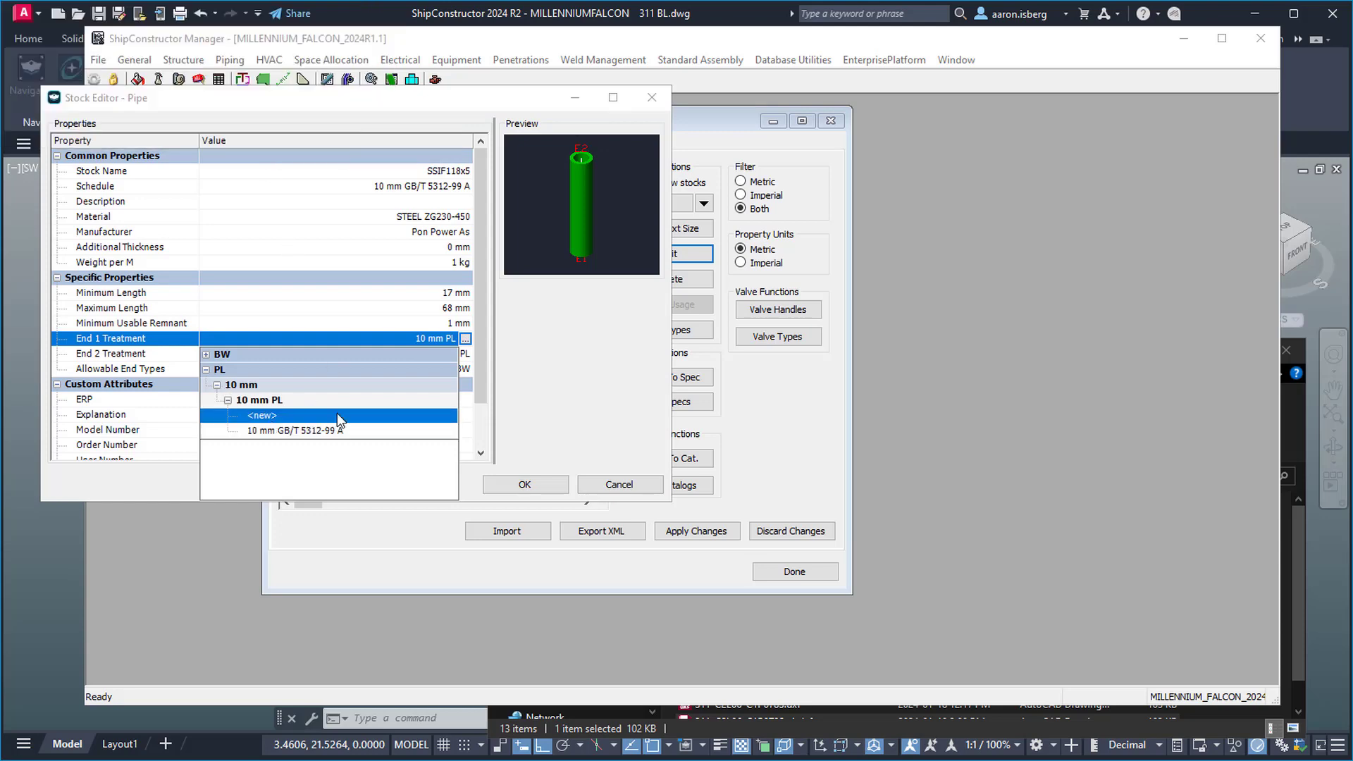
pyautogui.click(485, 352)
pyautogui.click(525, 484)
pyautogui.click(794, 571)
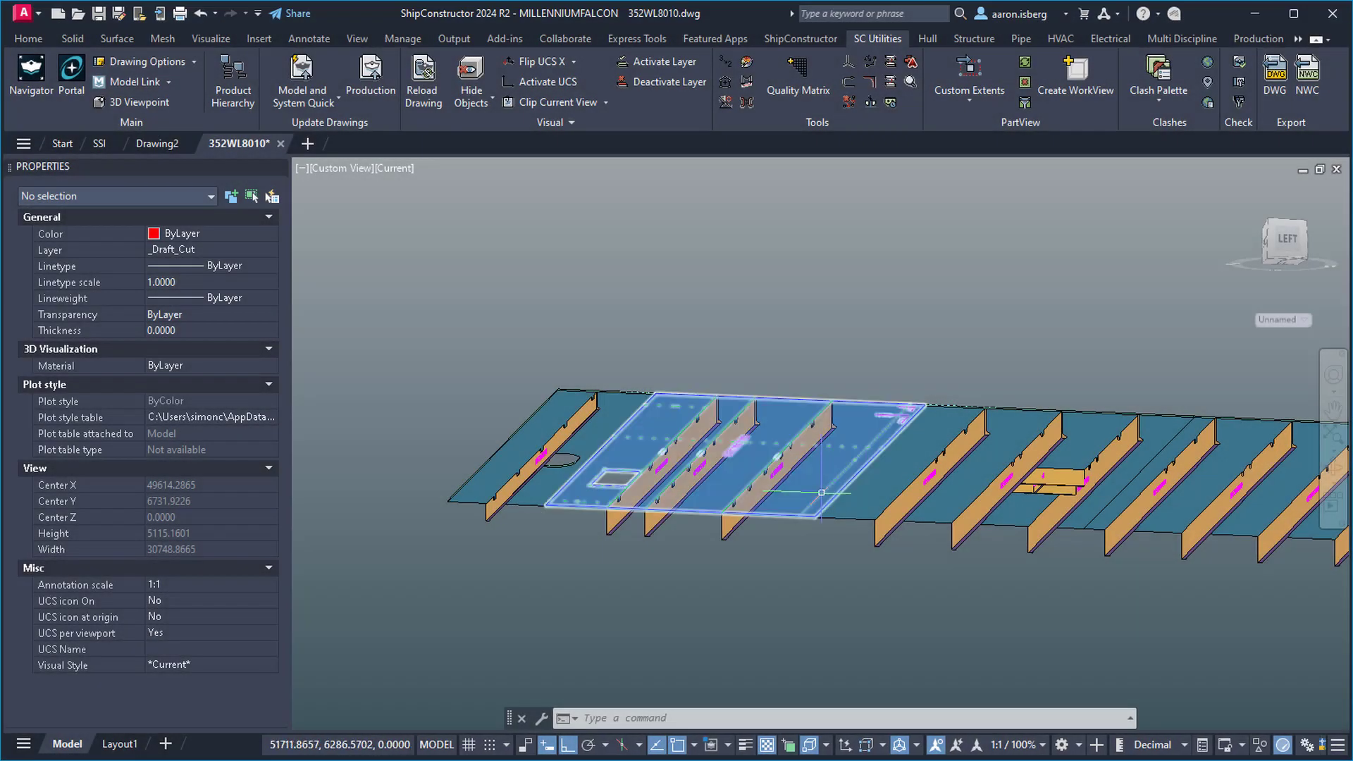
pyautogui.moveTo(847, 498)
pyautogui.keyDown('shift'); pyautogui.mouseDown(button='middle')
pyautogui.moveTo(1105, 522)
pyautogui.moveTo(809, 501)
pyautogui.mouseUp(button='middle'); pyautogui.keyUp('shift')
pyautogui.scroll(6, 564, 451)
pyautogui.click(573, 451)
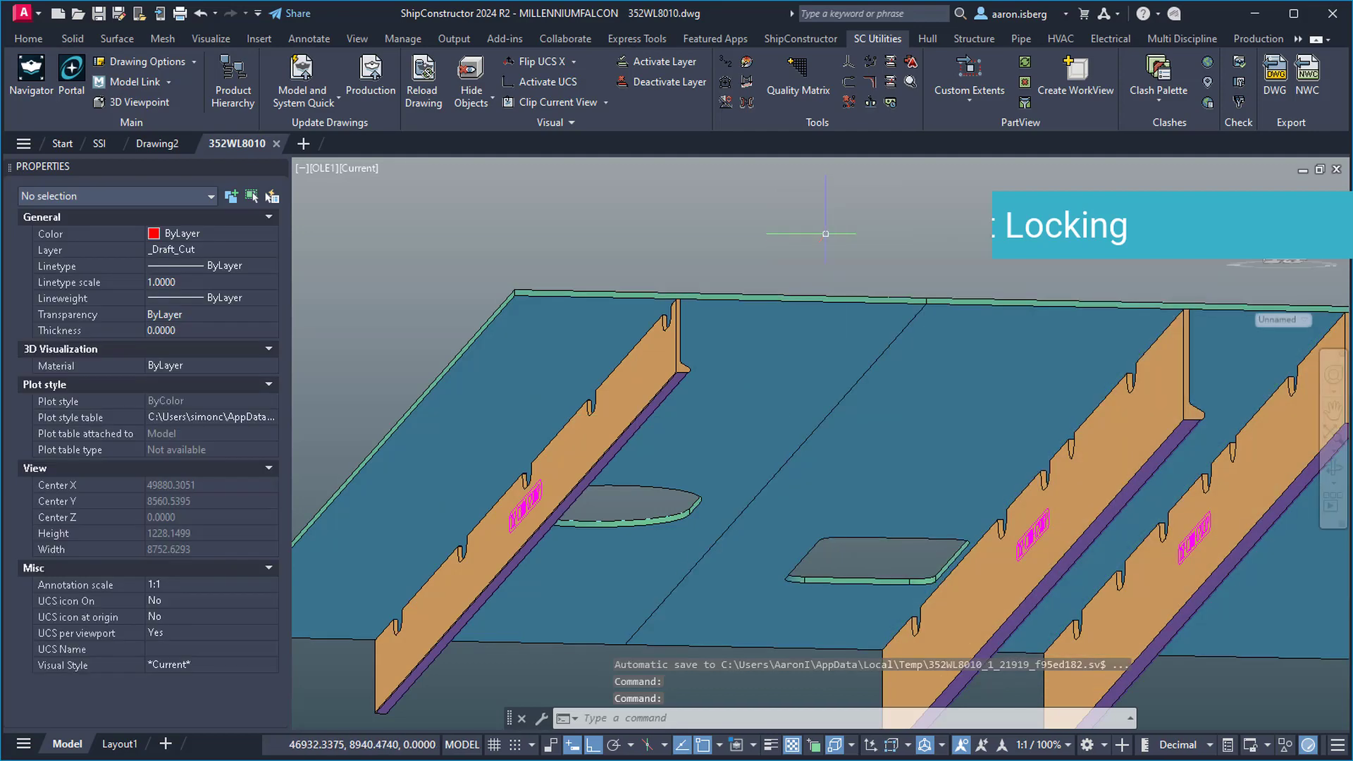
# - Try to erase the stiffener beside the oval opening and list the affected parts of locked profile nest HP 160x09-001
pyautogui.write('delete')
pyautogui.press('Return')
pyautogui.click(635, 381)
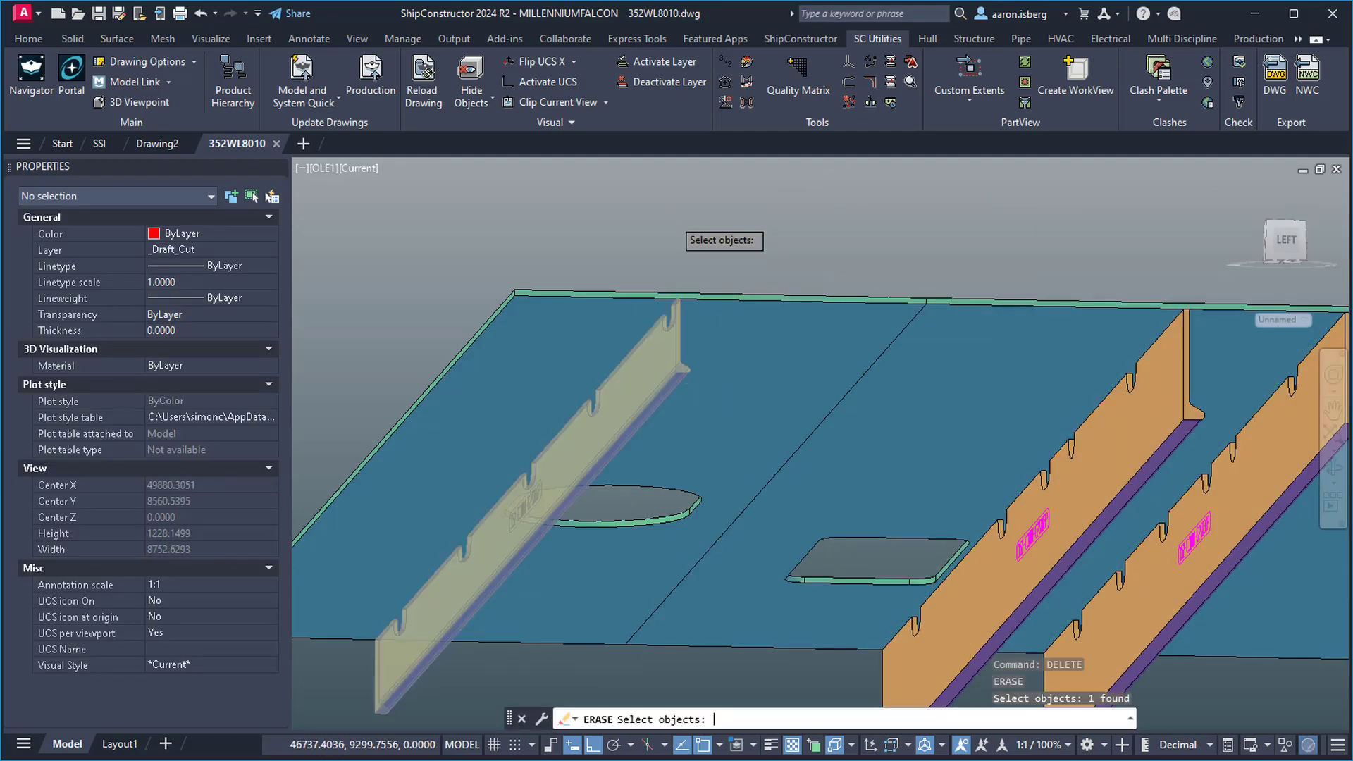
pyautogui.press('Return')
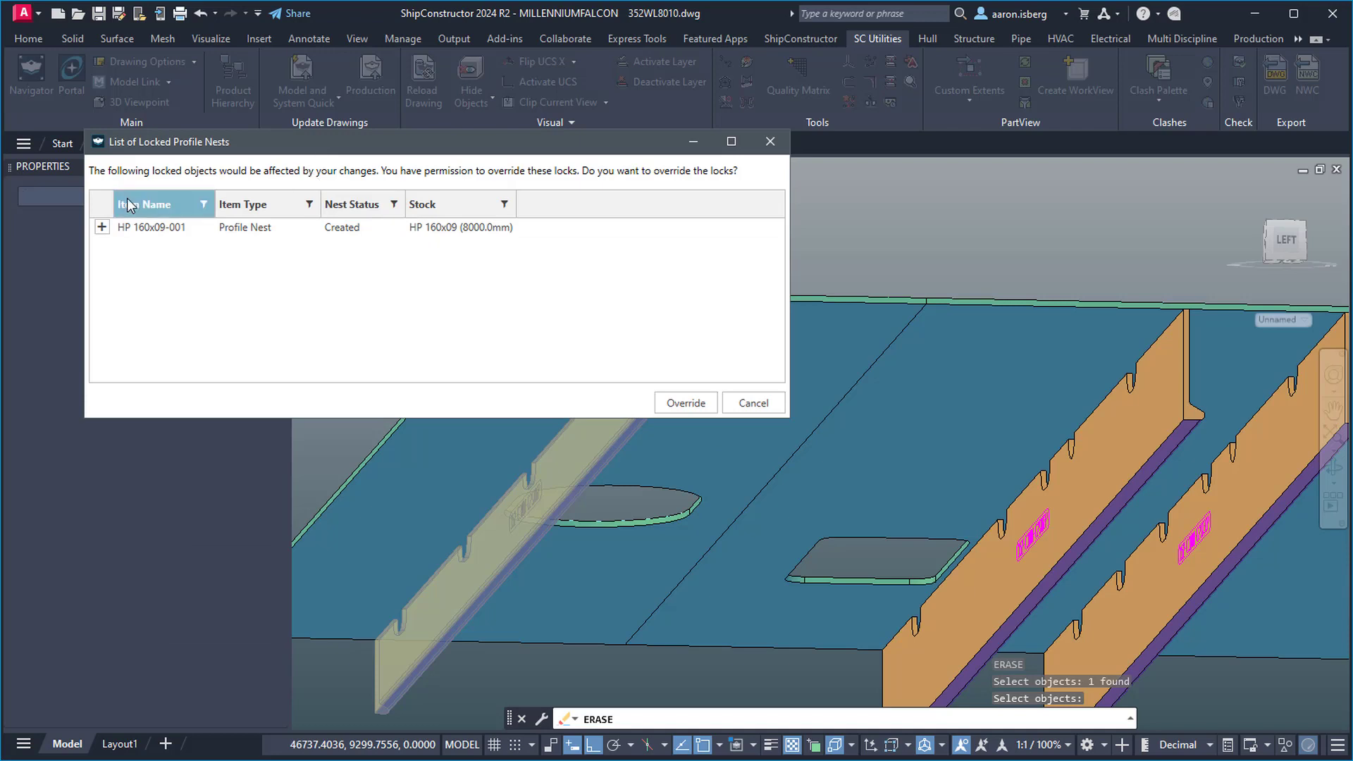
pyautogui.click(102, 227)
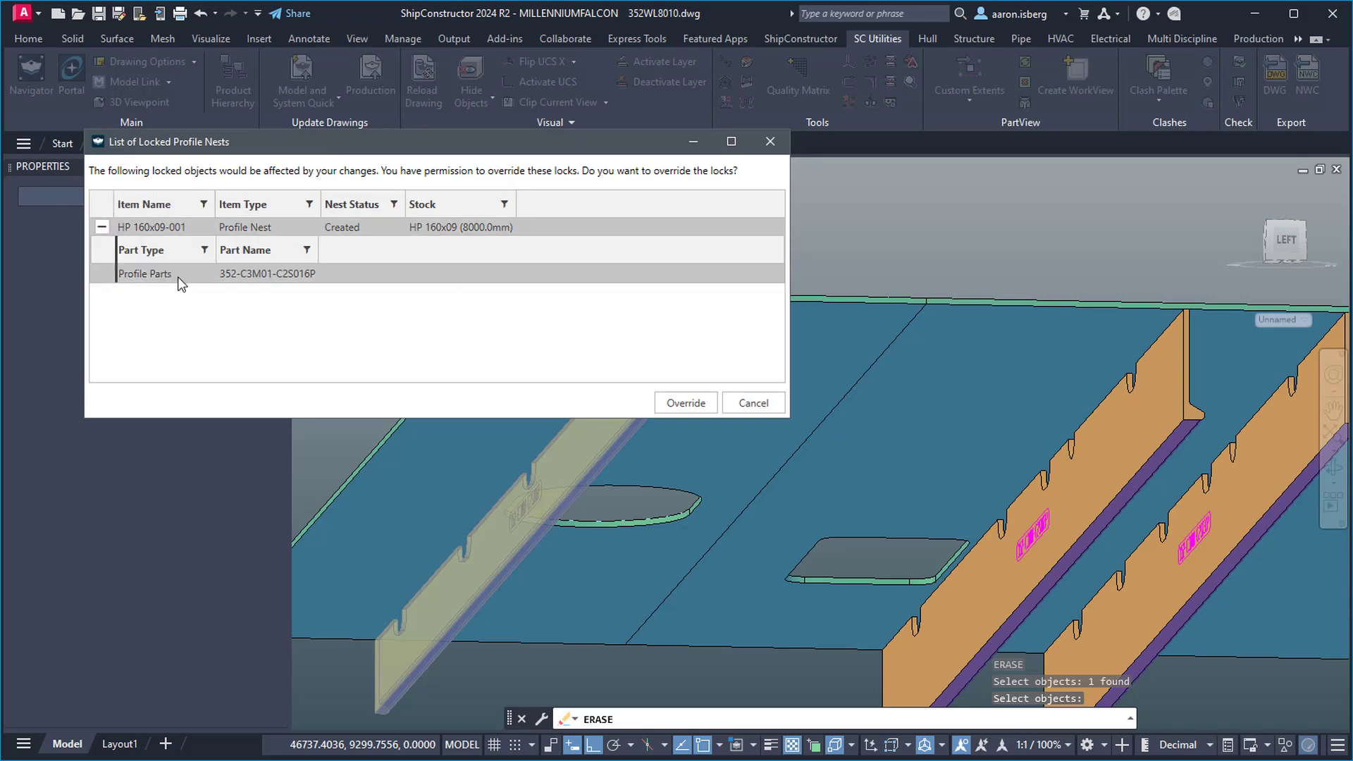
pyautogui.click(749, 405)
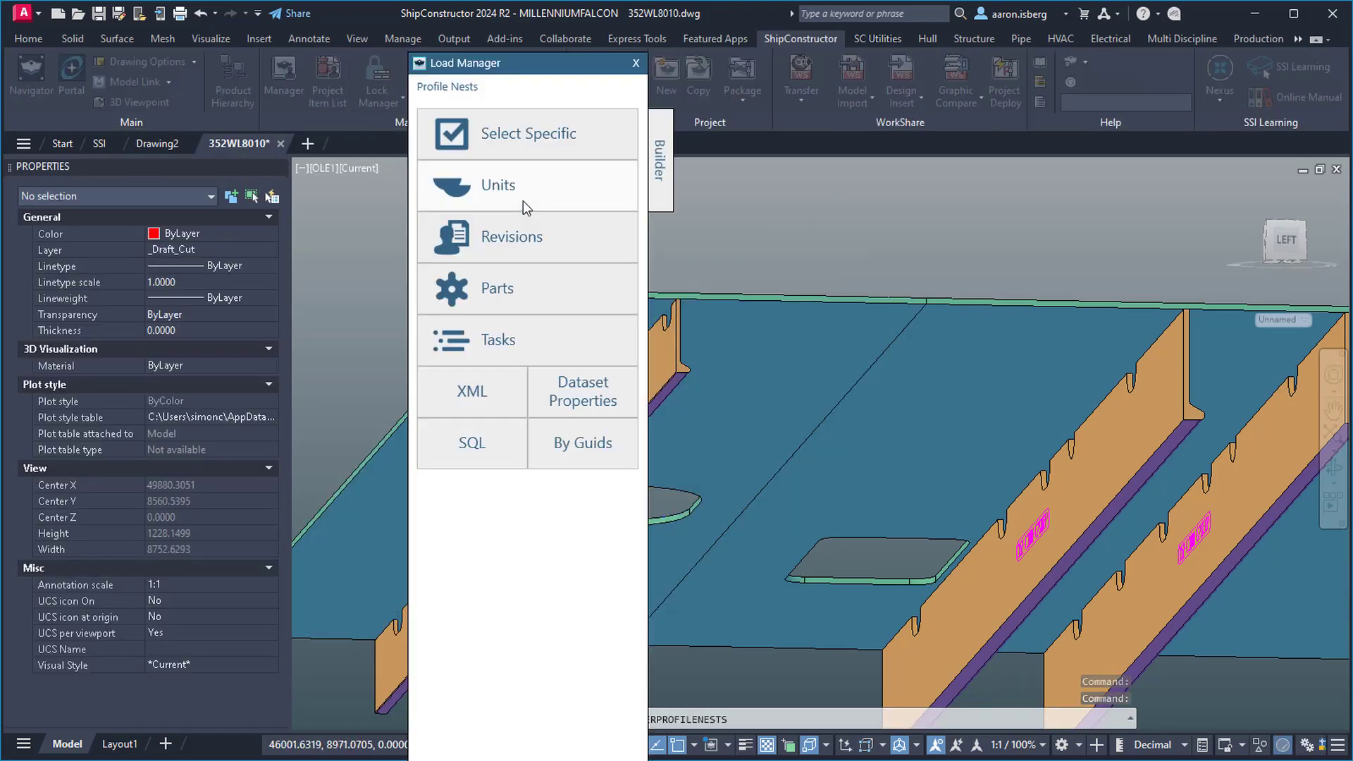
# - Load the profile nests by unit in the Lock Manager and unlock nests HP 160x09-001 and HP 160x09-002
pyautogui.click(535, 178)
pyautogui.click(56, 395)
pyautogui.click(320, 465)
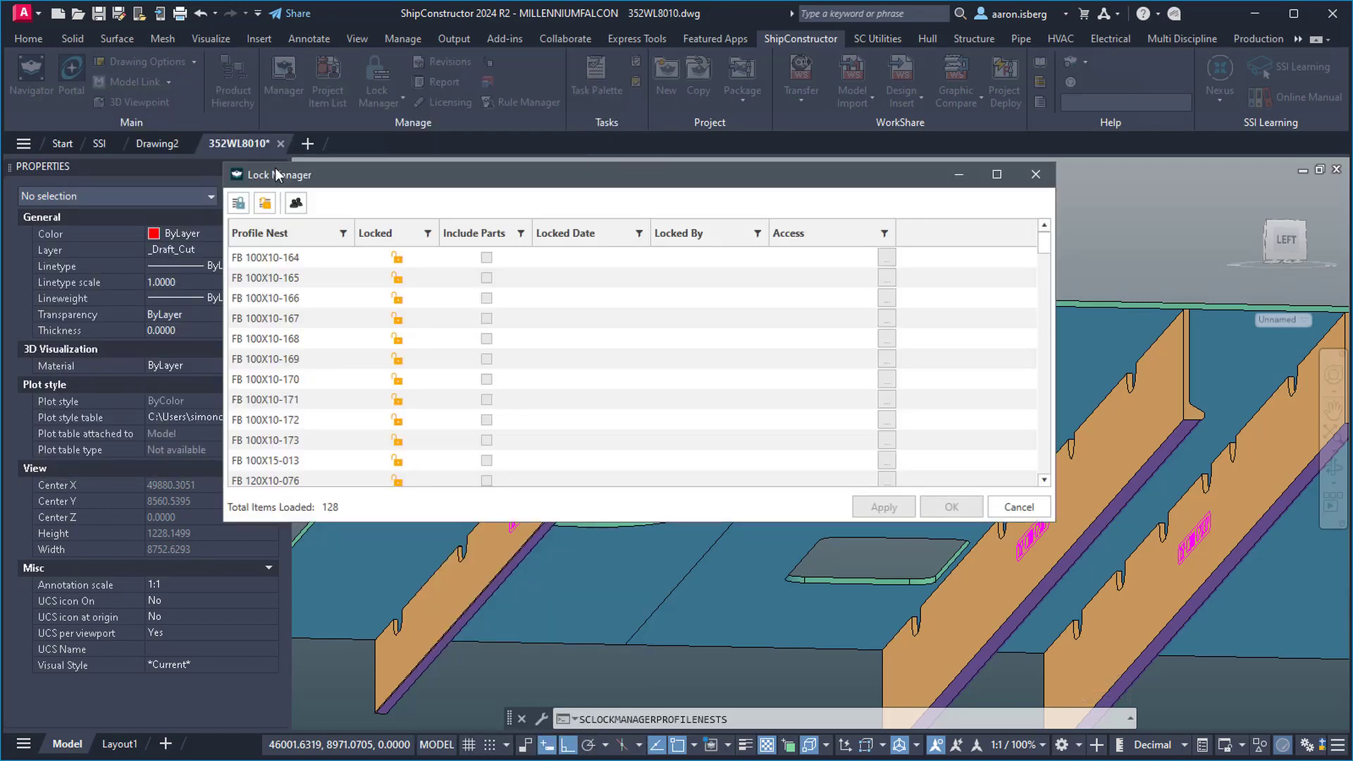
pyautogui.moveTo(1043, 238); pyautogui.dragTo(1031, 297)
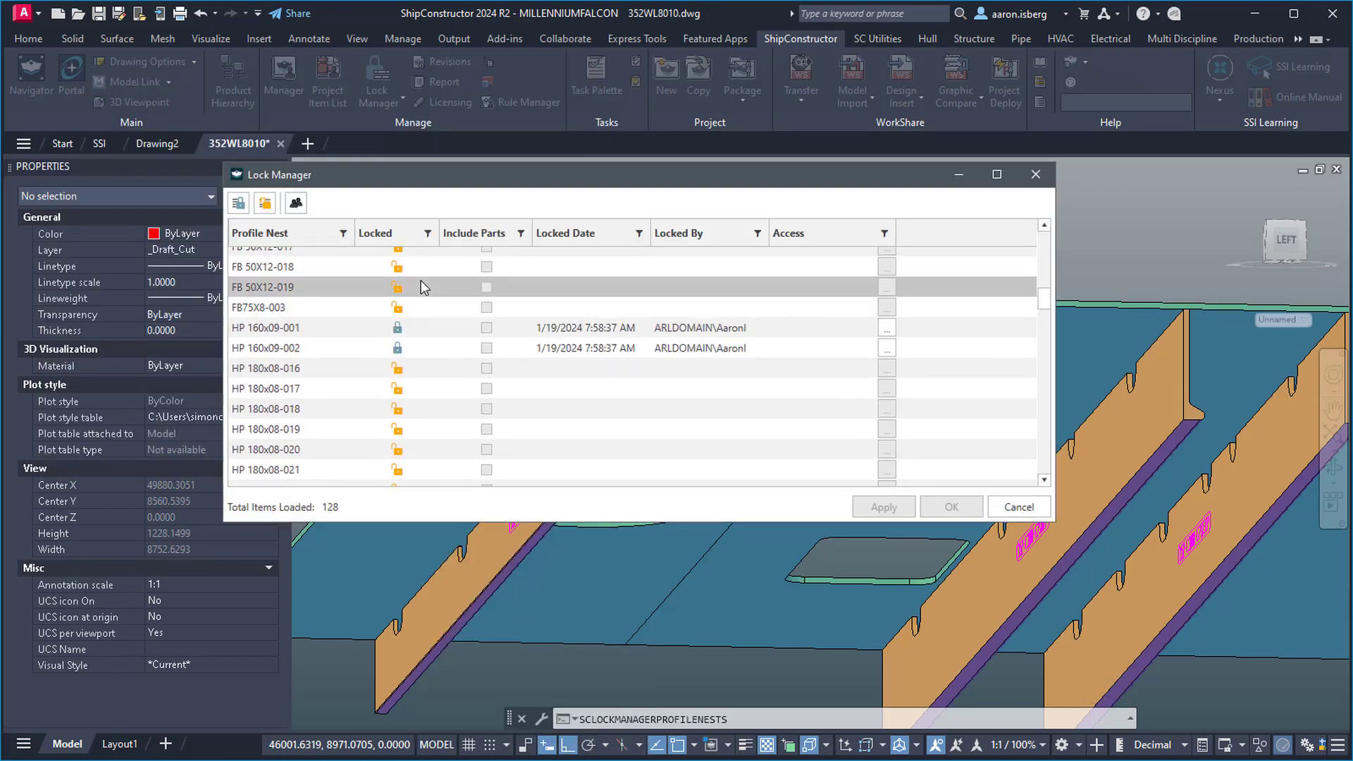
pyautogui.click(400, 329)
pyautogui.click(397, 348)
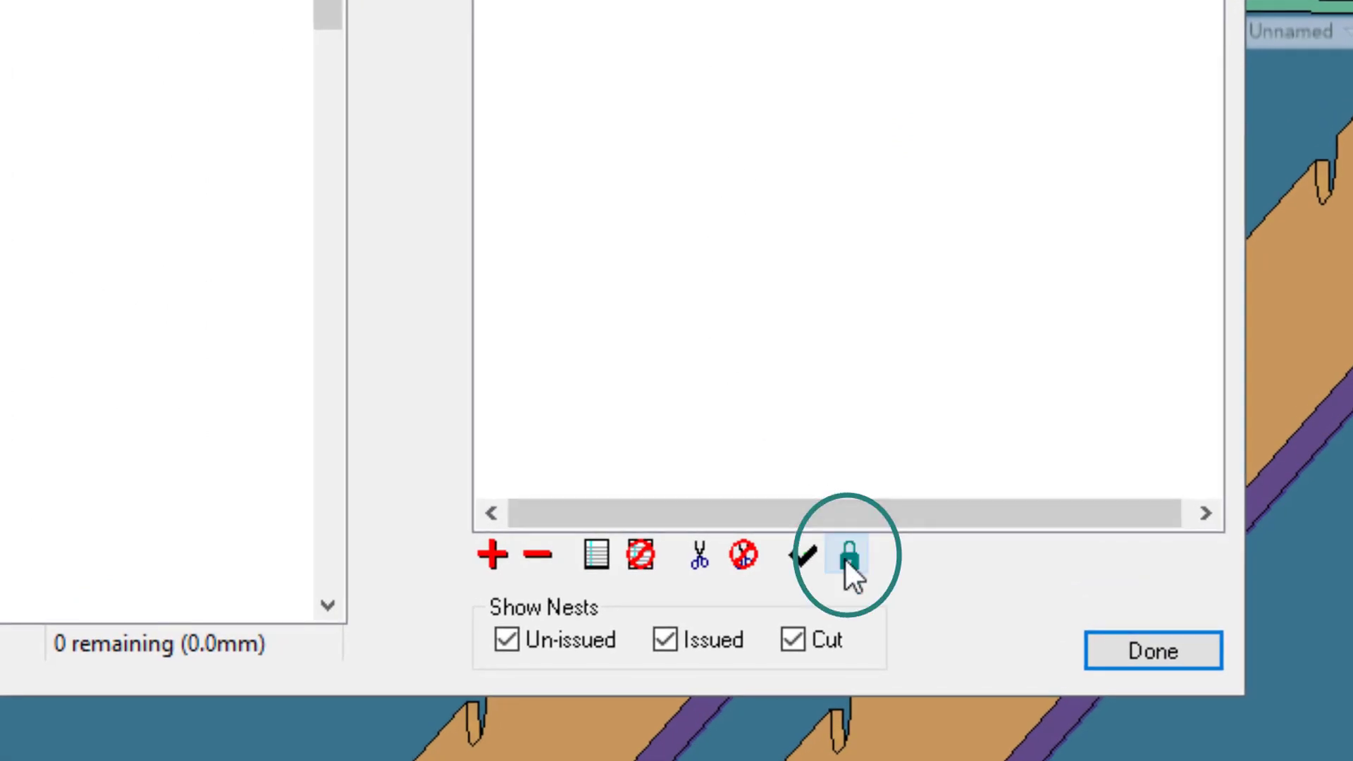
# - Lock the selected nests HP 160x09-001 and HP 160x09-002 from the Profile Nest Manager
pyautogui.click(848, 556)
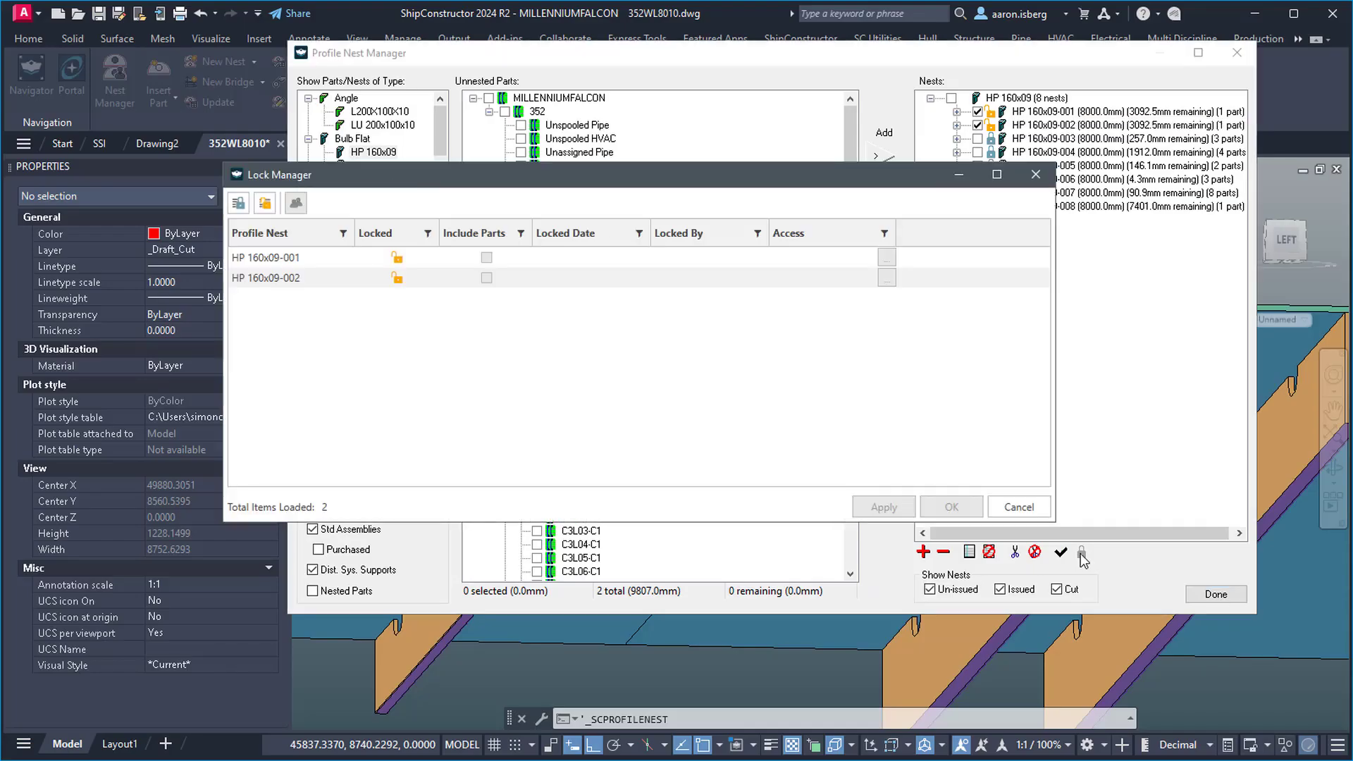
pyautogui.click(238, 205)
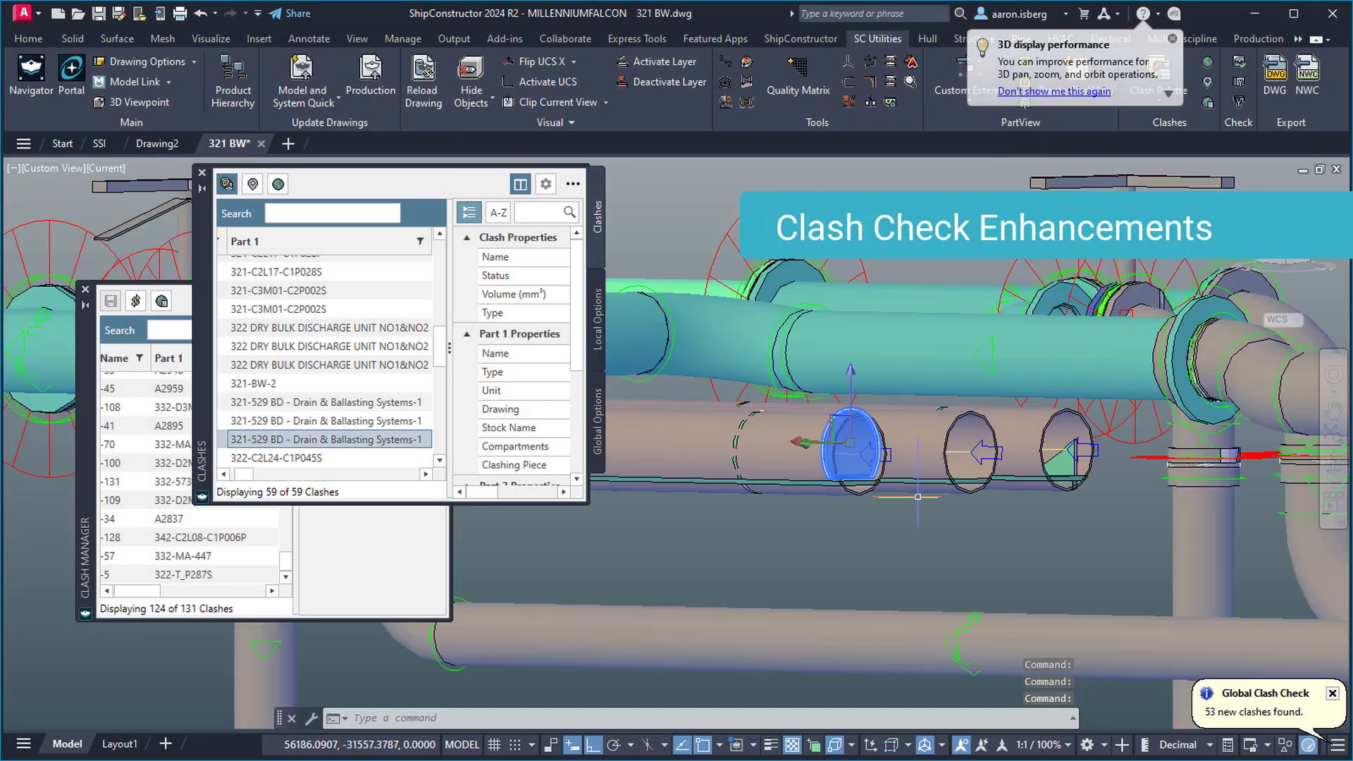
# - Examine the clashes on the three parallel open-ended pipes in the Conceptual, 2D Wireframe and X-ray visual styles
pyautogui.click(112, 167)
pyautogui.click(159, 230)
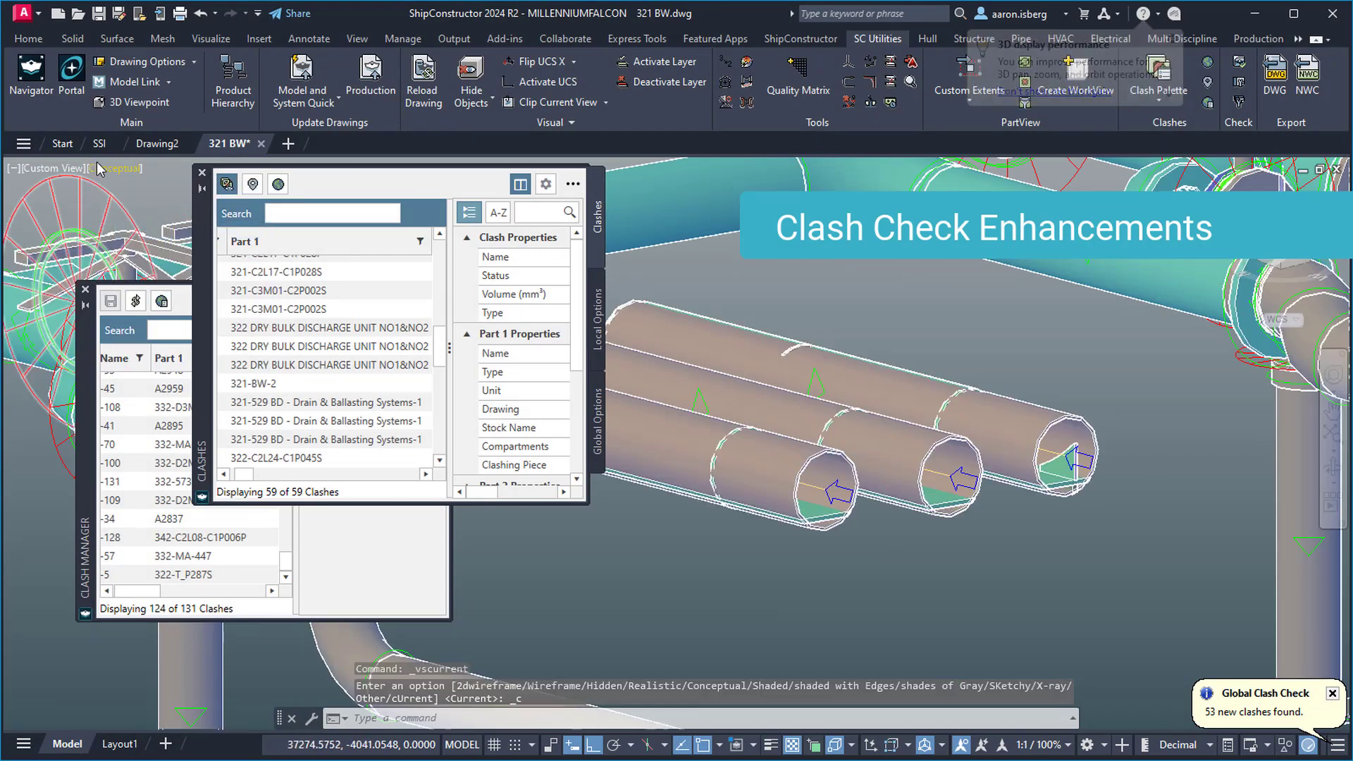
pyautogui.click(116, 167)
pyautogui.click(155, 212)
pyautogui.keyDown('shift'); pyautogui.moveTo(1078, 303); pyautogui.dragTo(945, 394, button='middle'); pyautogui.keyUp('shift')
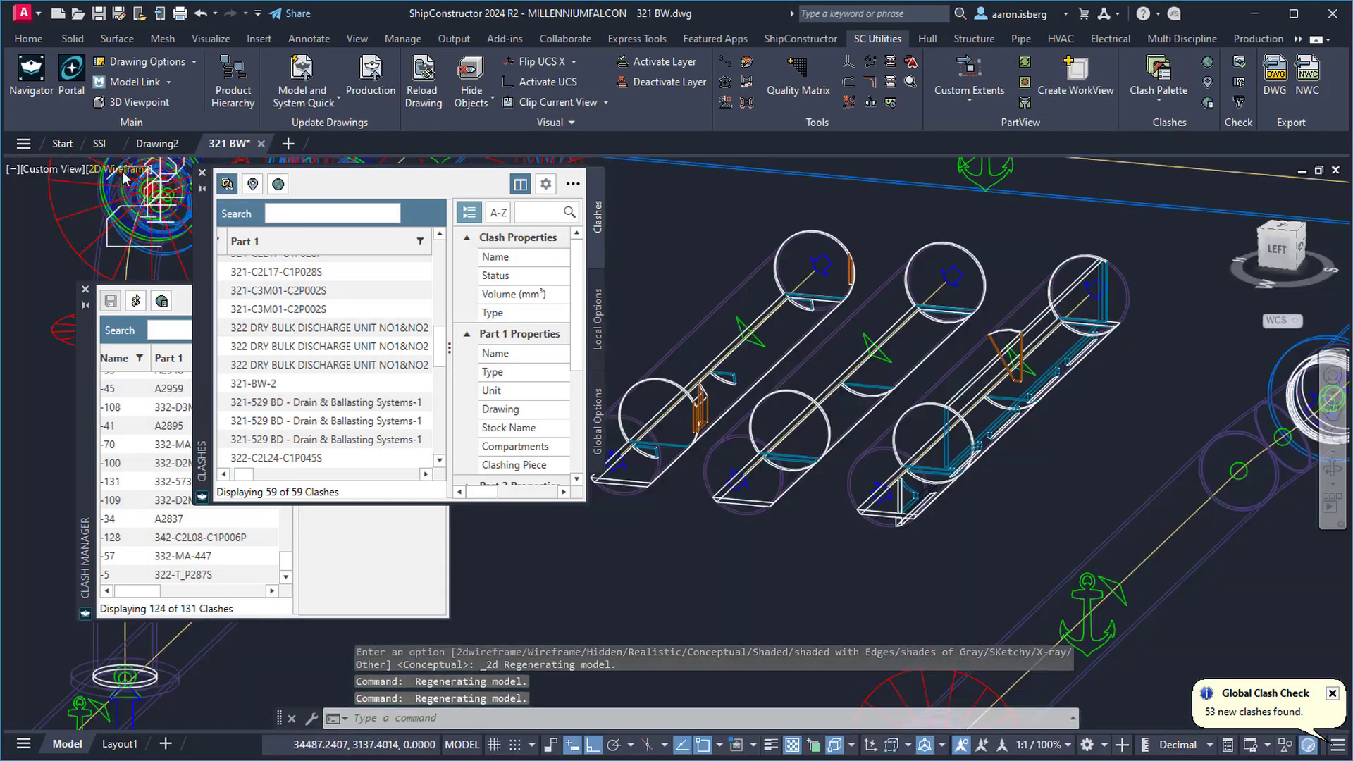
pyautogui.click(117, 168)
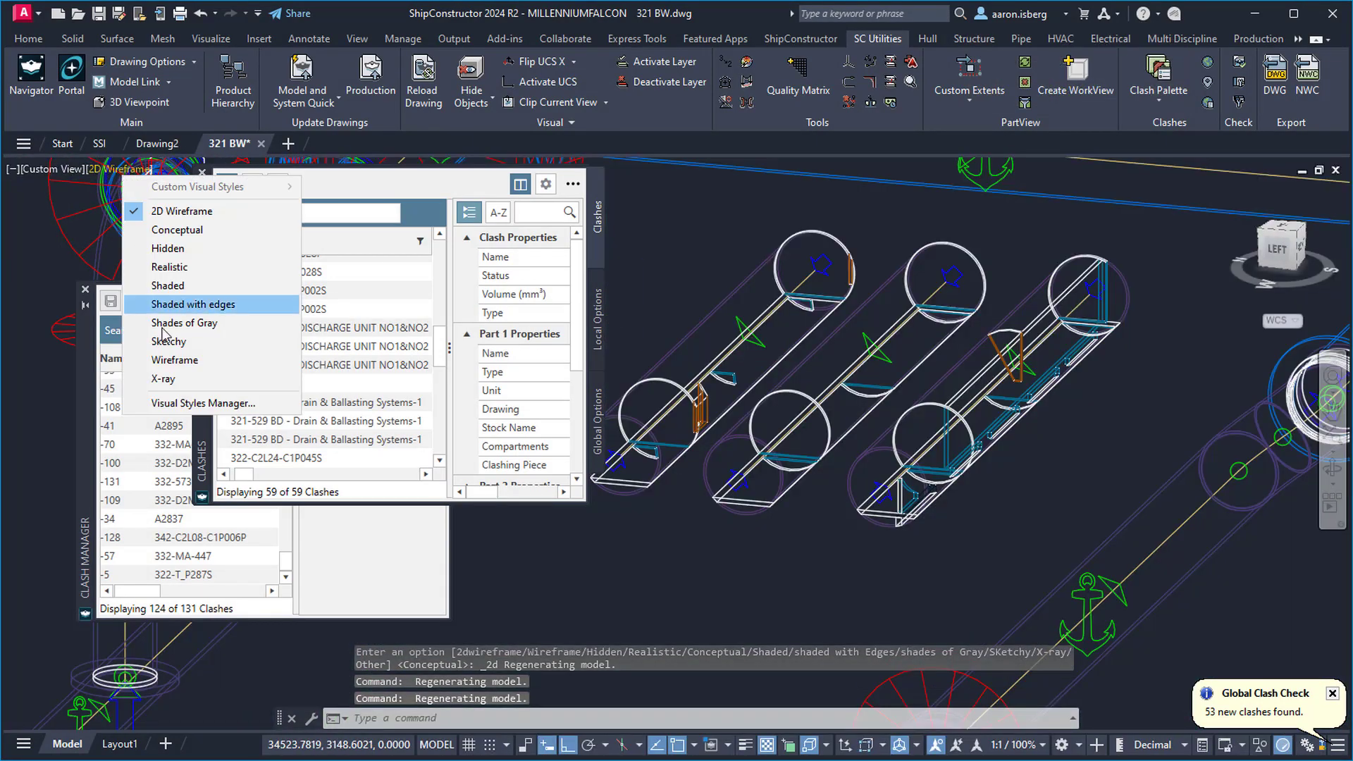
pyautogui.click(184, 381)
pyautogui.keyDown('shift'); pyautogui.moveTo(697, 394); pyautogui.dragTo(1064, 441, button='middle'); pyautogui.keyUp('shift')
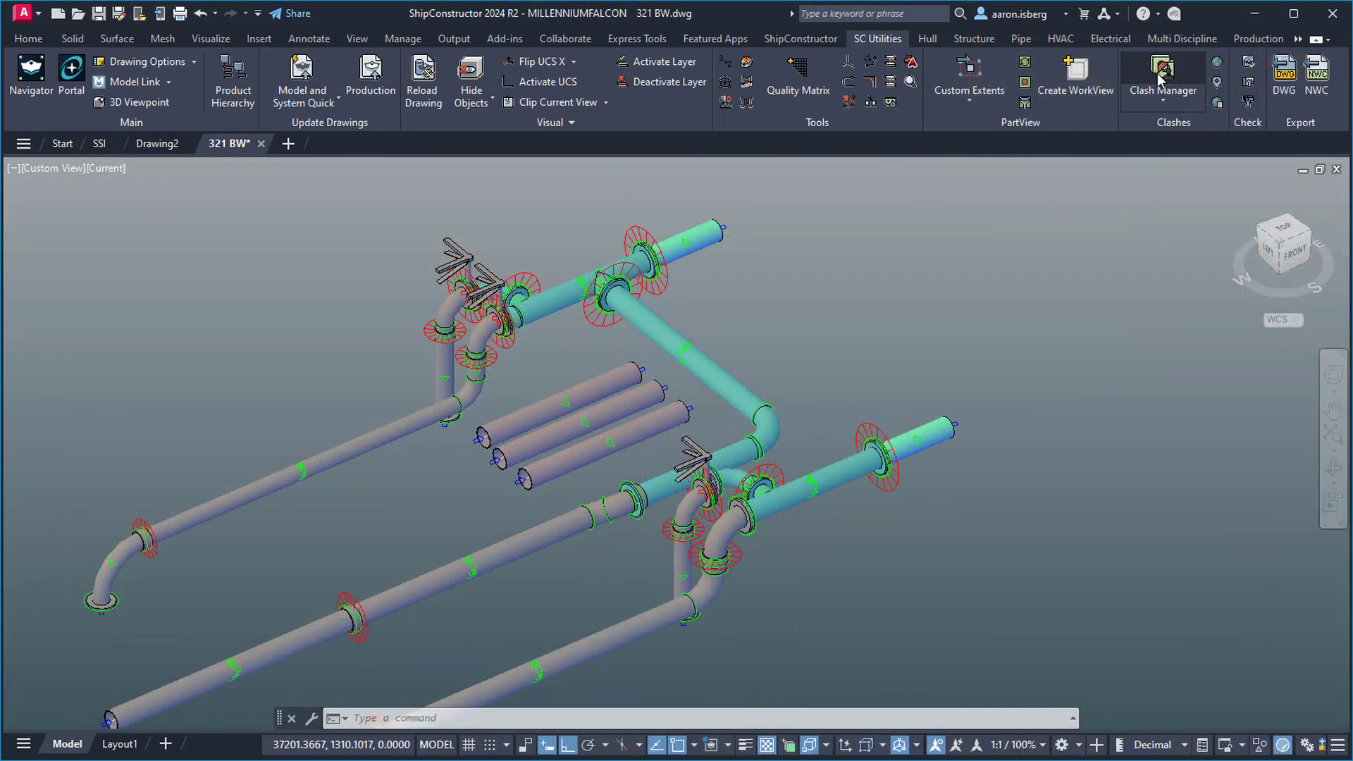
# - Open the Clash Manager and the Clash Palette and run a local clash check on the 321 BW drawing
pyautogui.click(1159, 78)
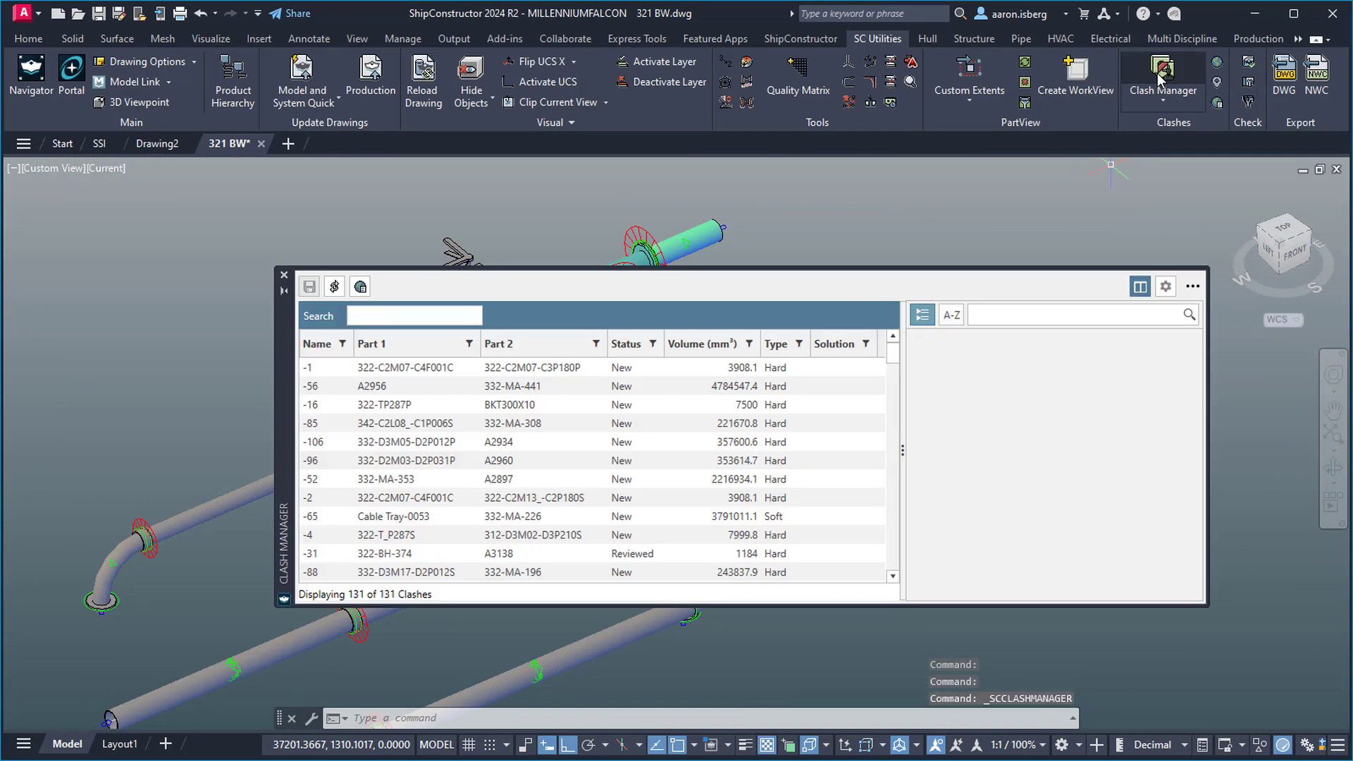
pyautogui.click(1162, 101)
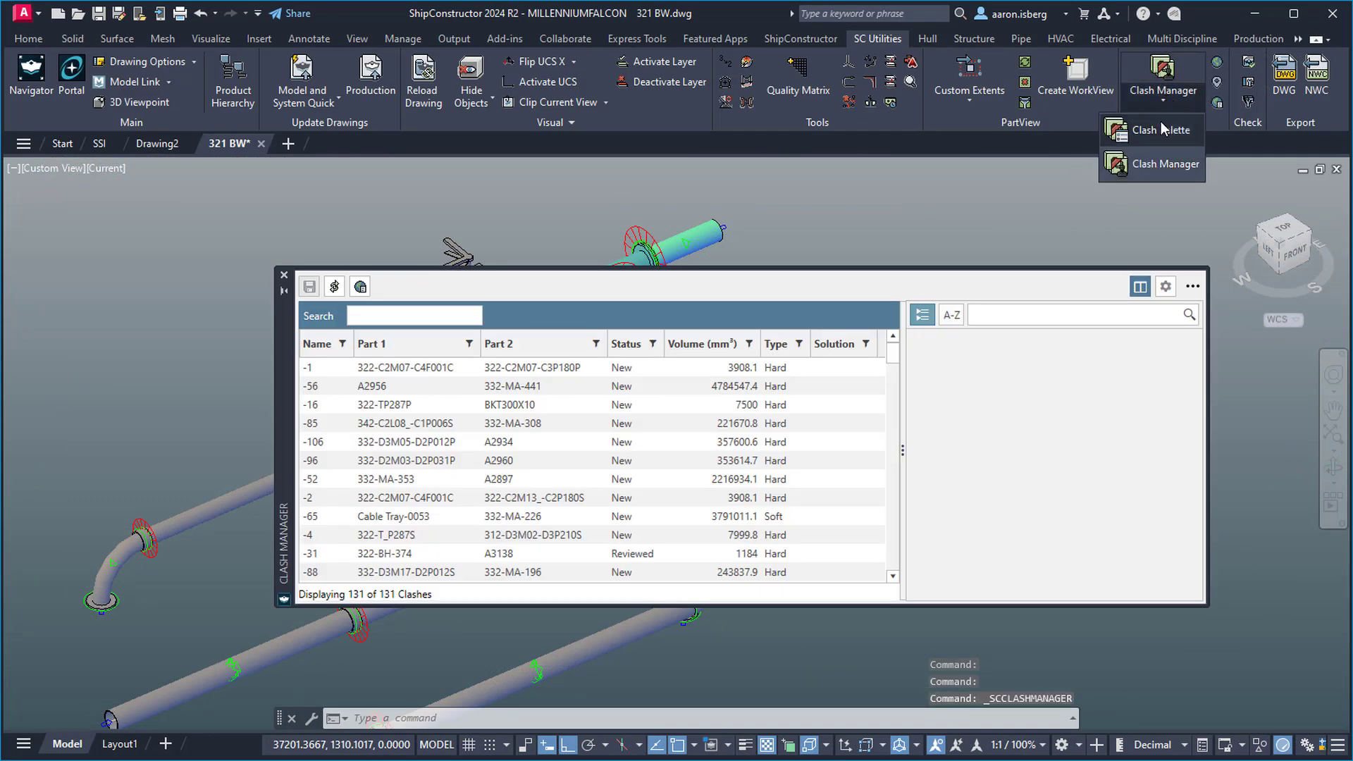
pyautogui.click(1163, 127)
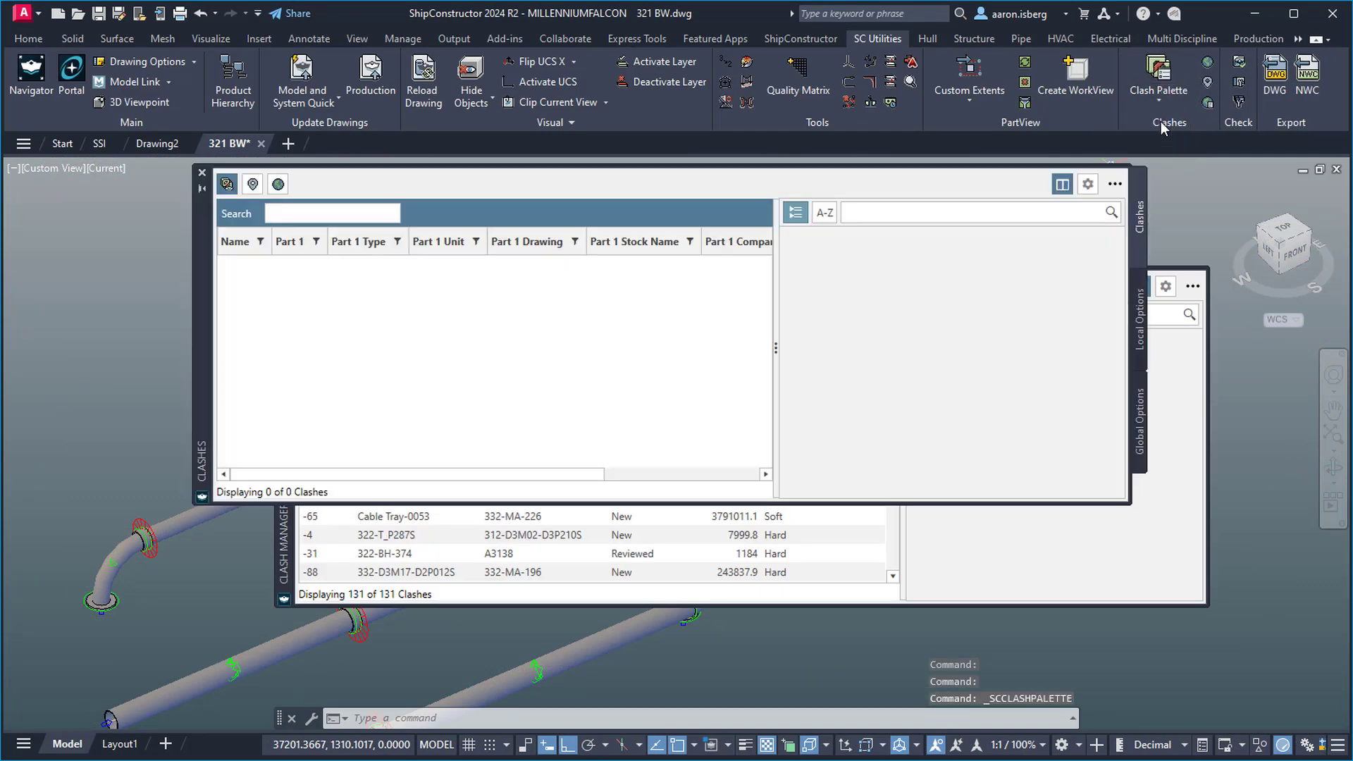
pyautogui.click(253, 185)
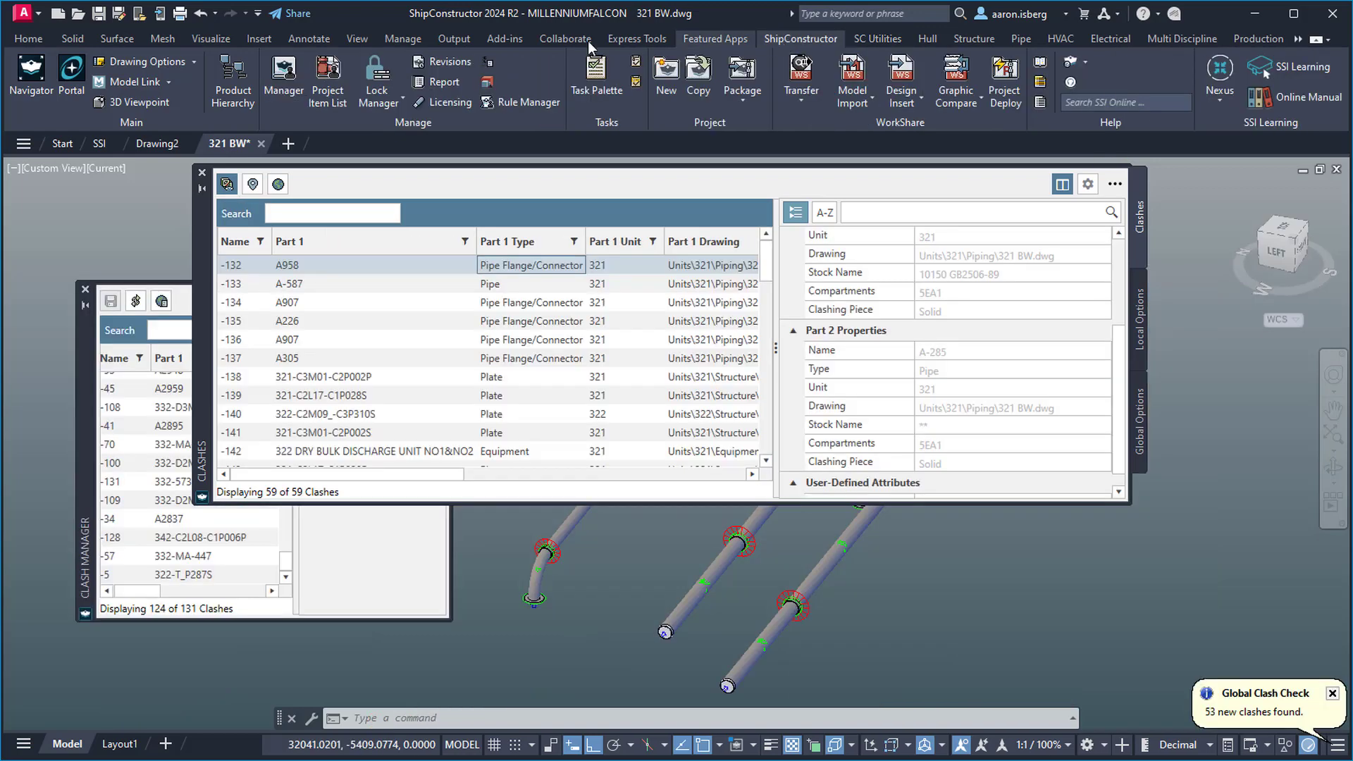
# - Open the user-defined attributes for clashes in ShipConstructor Manager and review the clash list's columns, including Solution
pyautogui.click(288, 70)
pyautogui.click(136, 60)
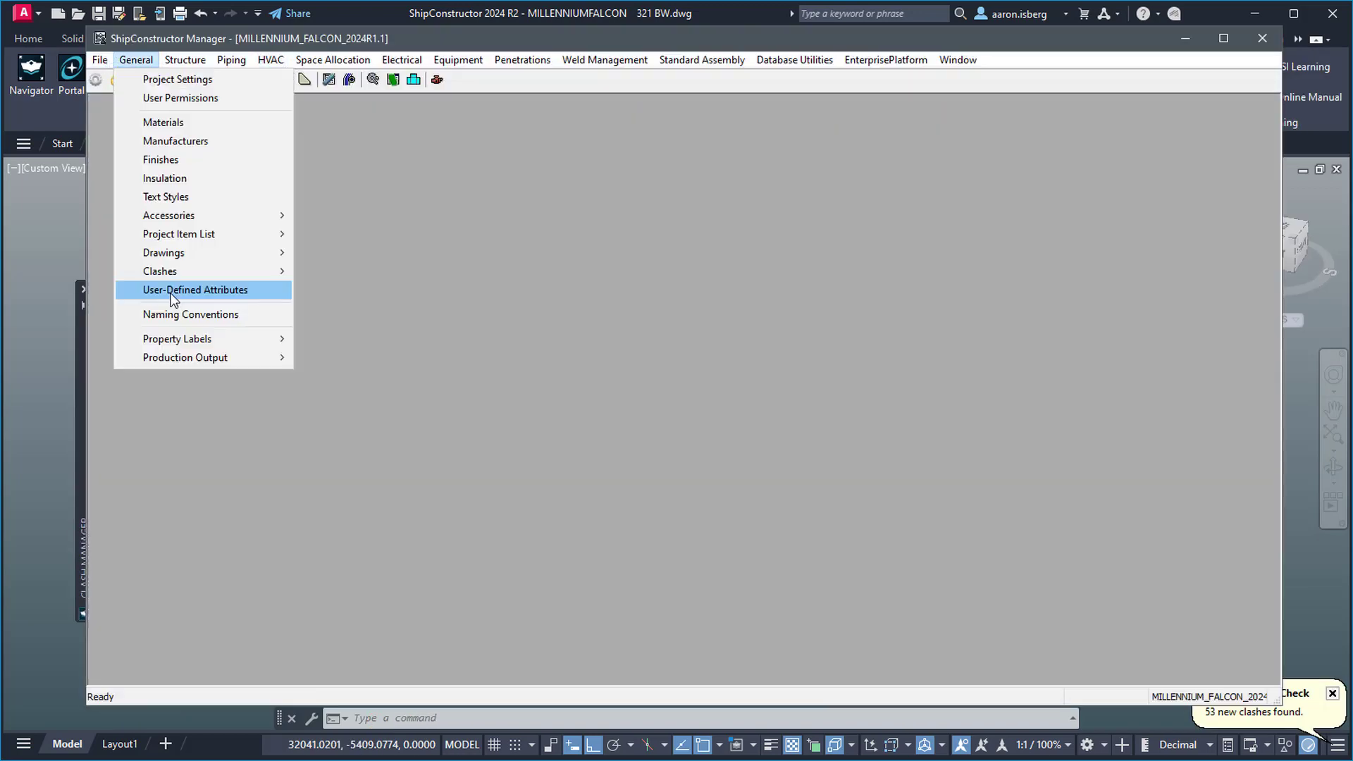
pyautogui.moveTo(173, 271)
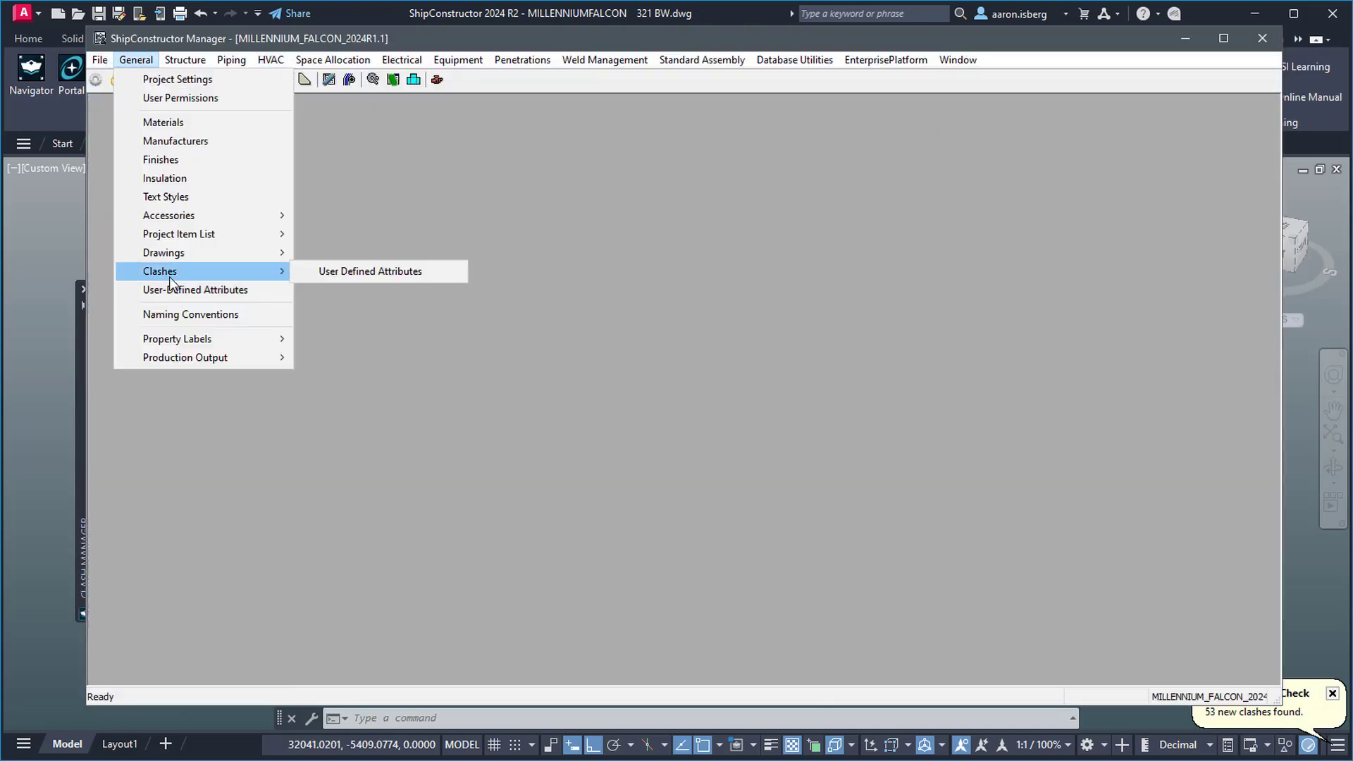
pyautogui.click(387, 275)
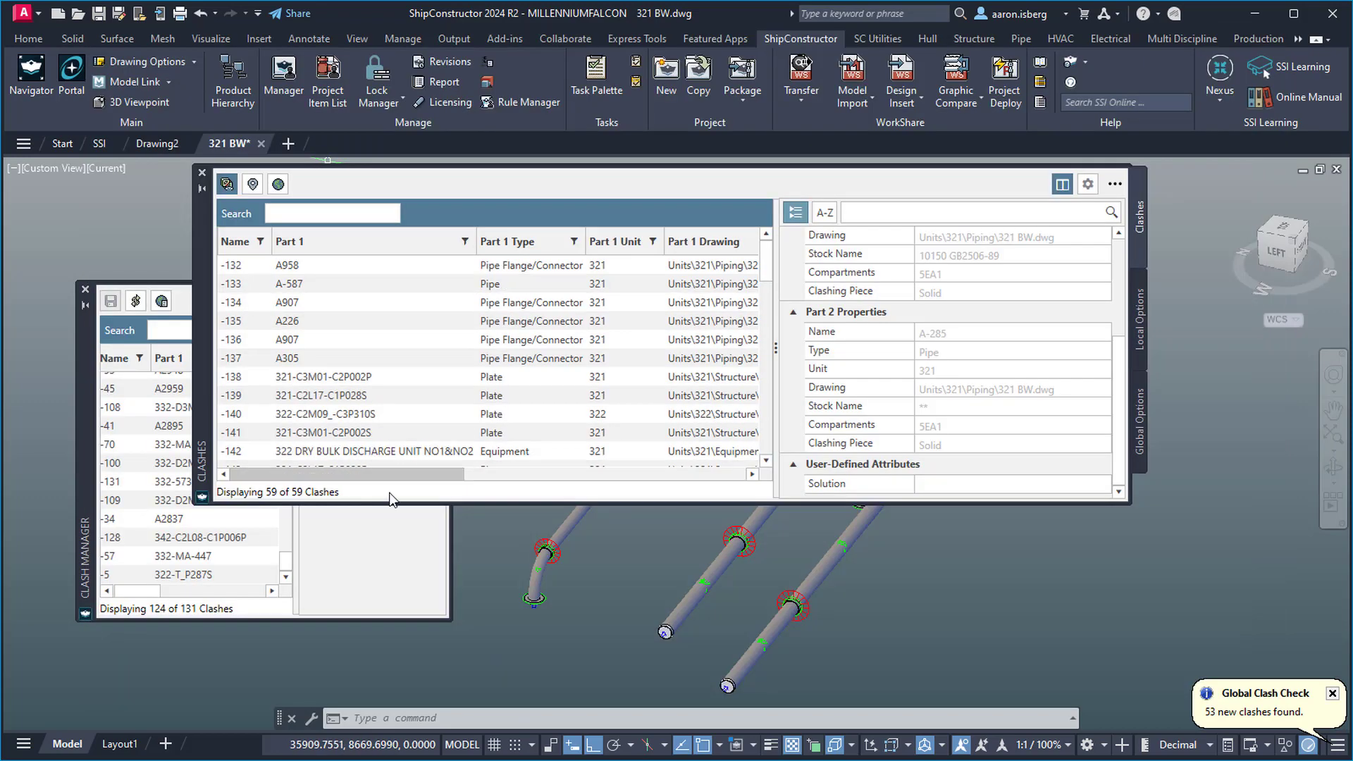
pyautogui.moveTo(387, 477); pyautogui.dragTo(744, 484)
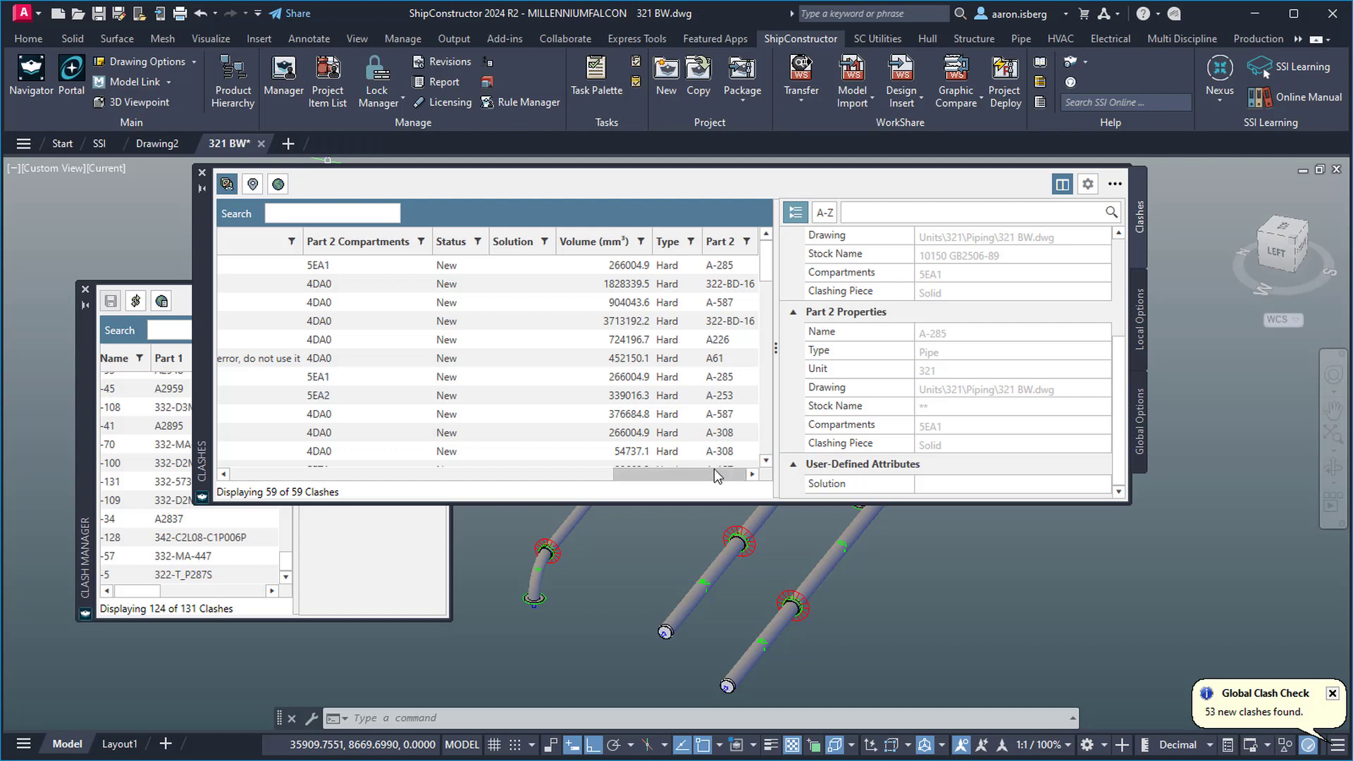
pyautogui.moveTo(716, 476); pyautogui.dragTo(491, 472)
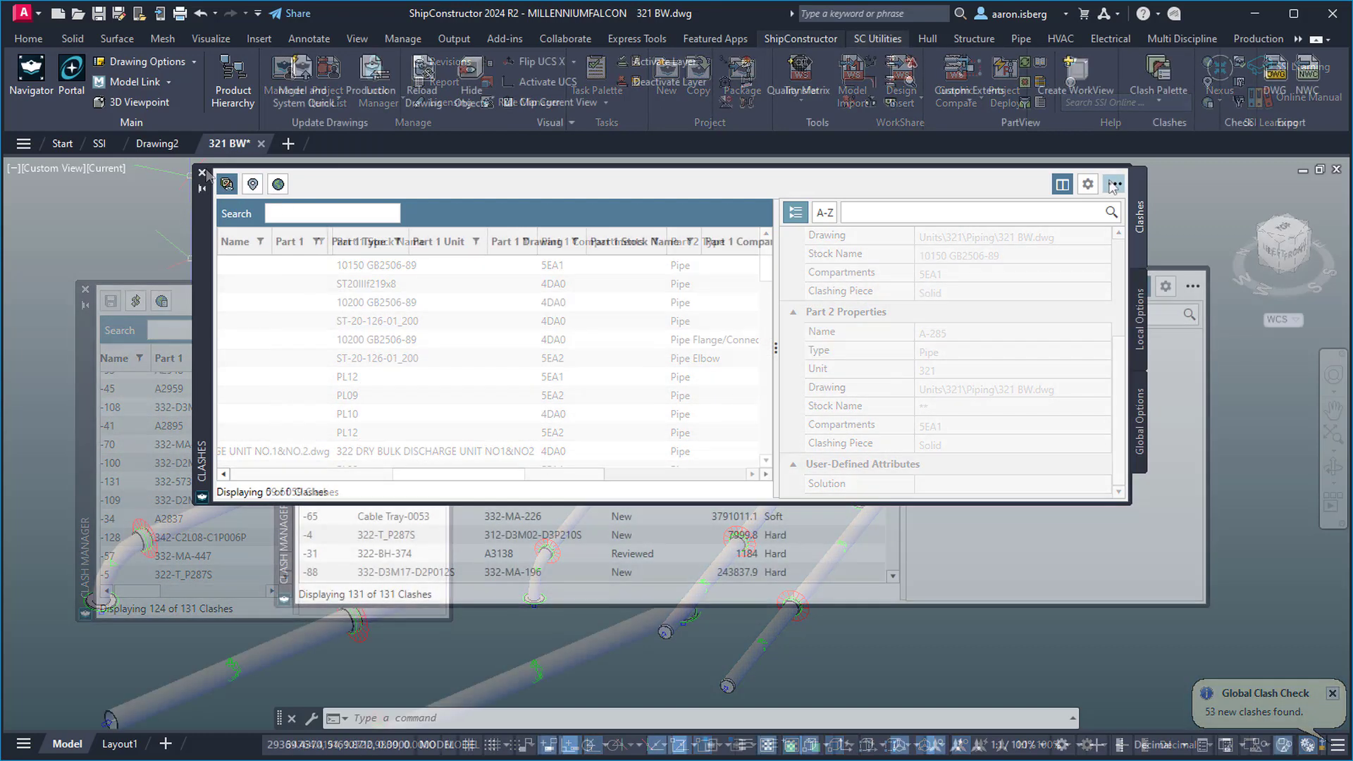
# - Check the Follow Selection option, hide clashes with Ignore status in the clash display options, and open the local clash options
pyautogui.click(1113, 184)
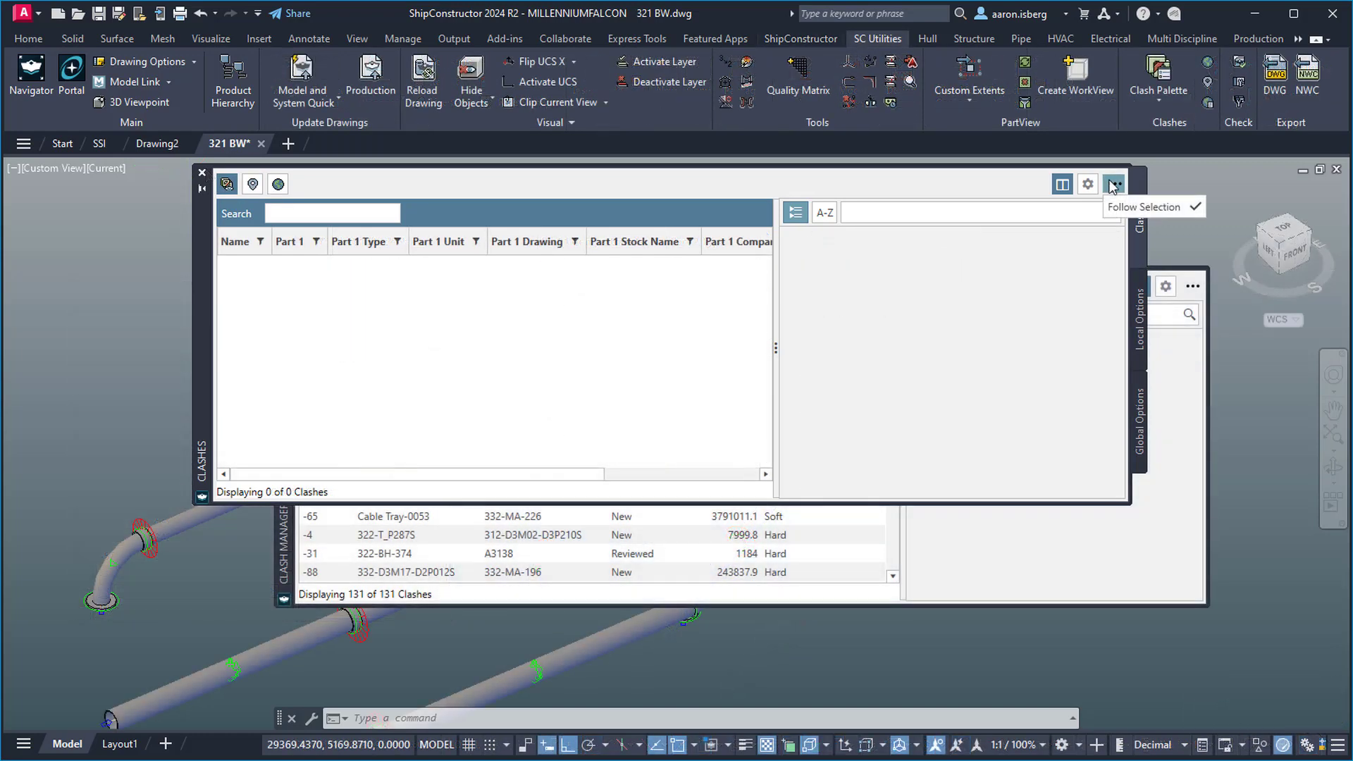
pyautogui.click(1089, 185)
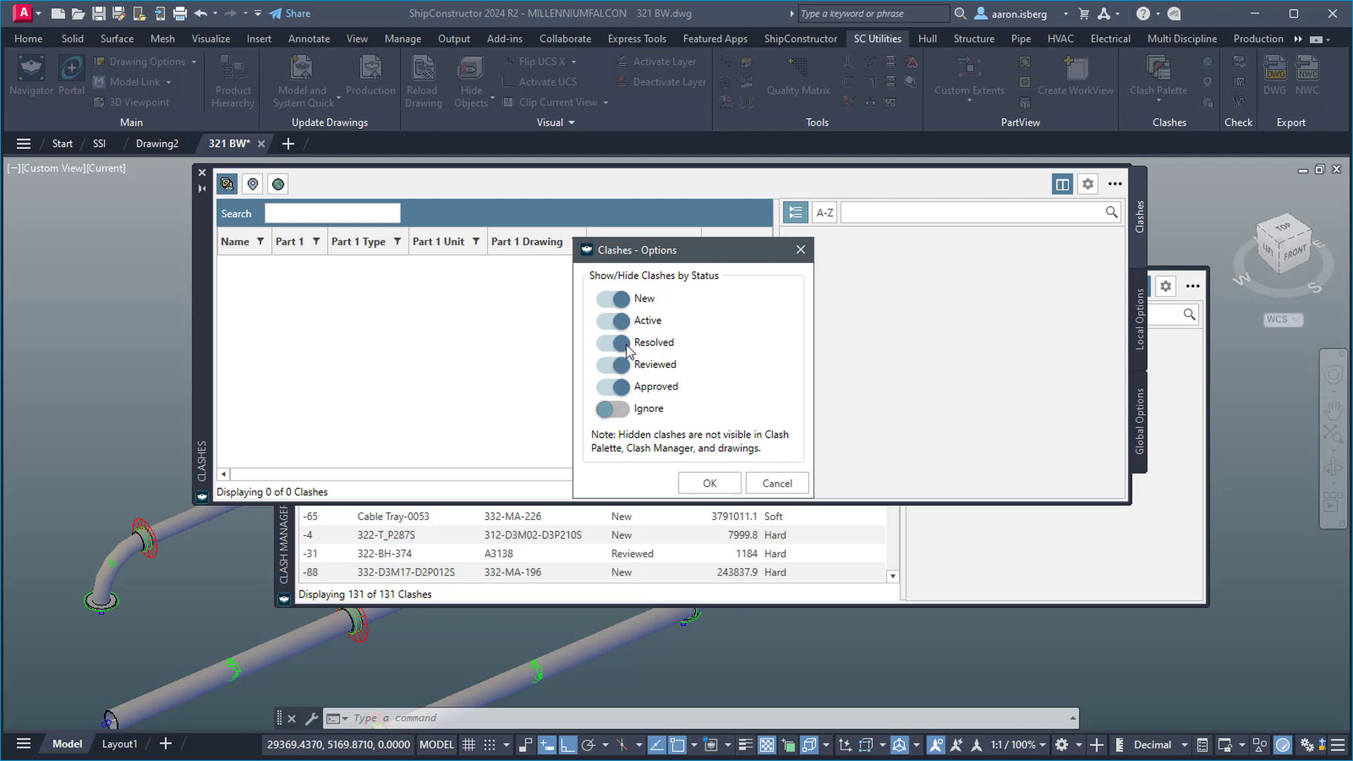
pyautogui.click(703, 485)
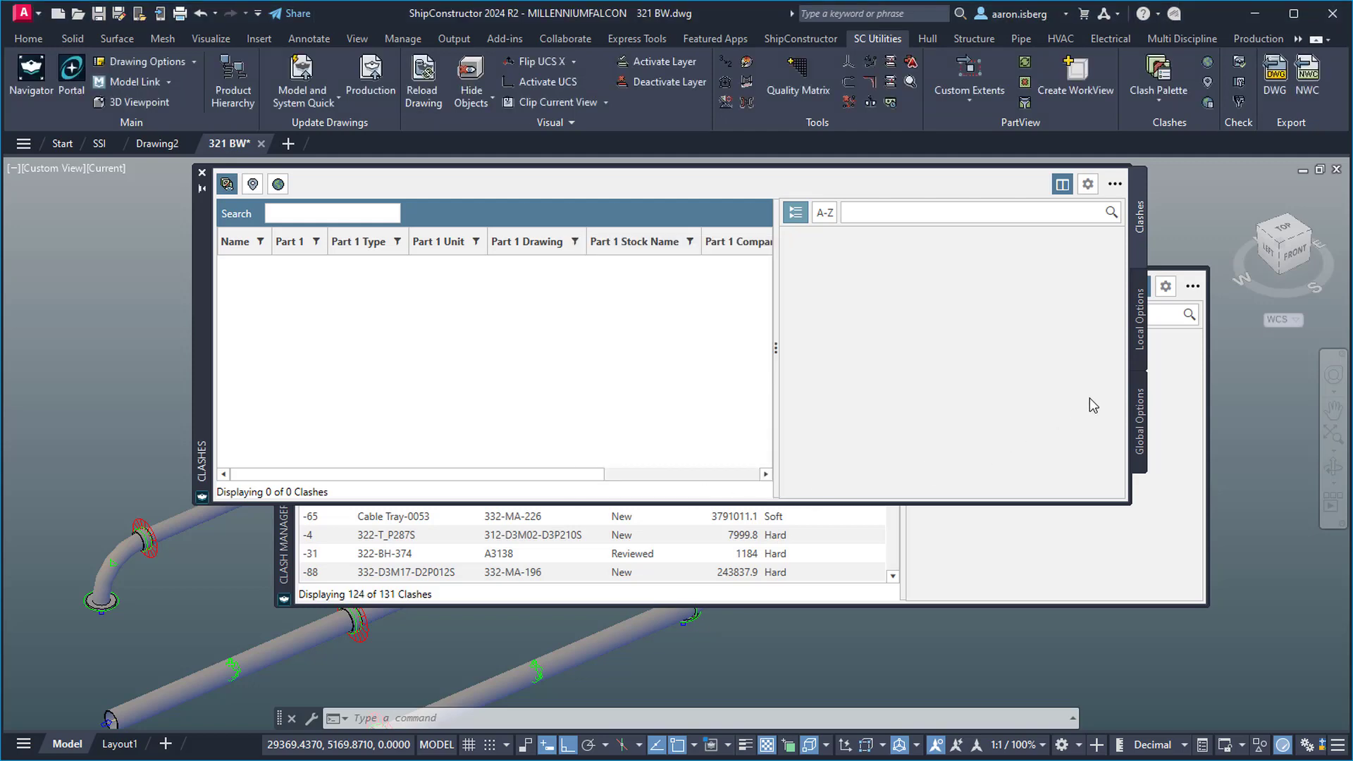
pyautogui.click(1142, 322)
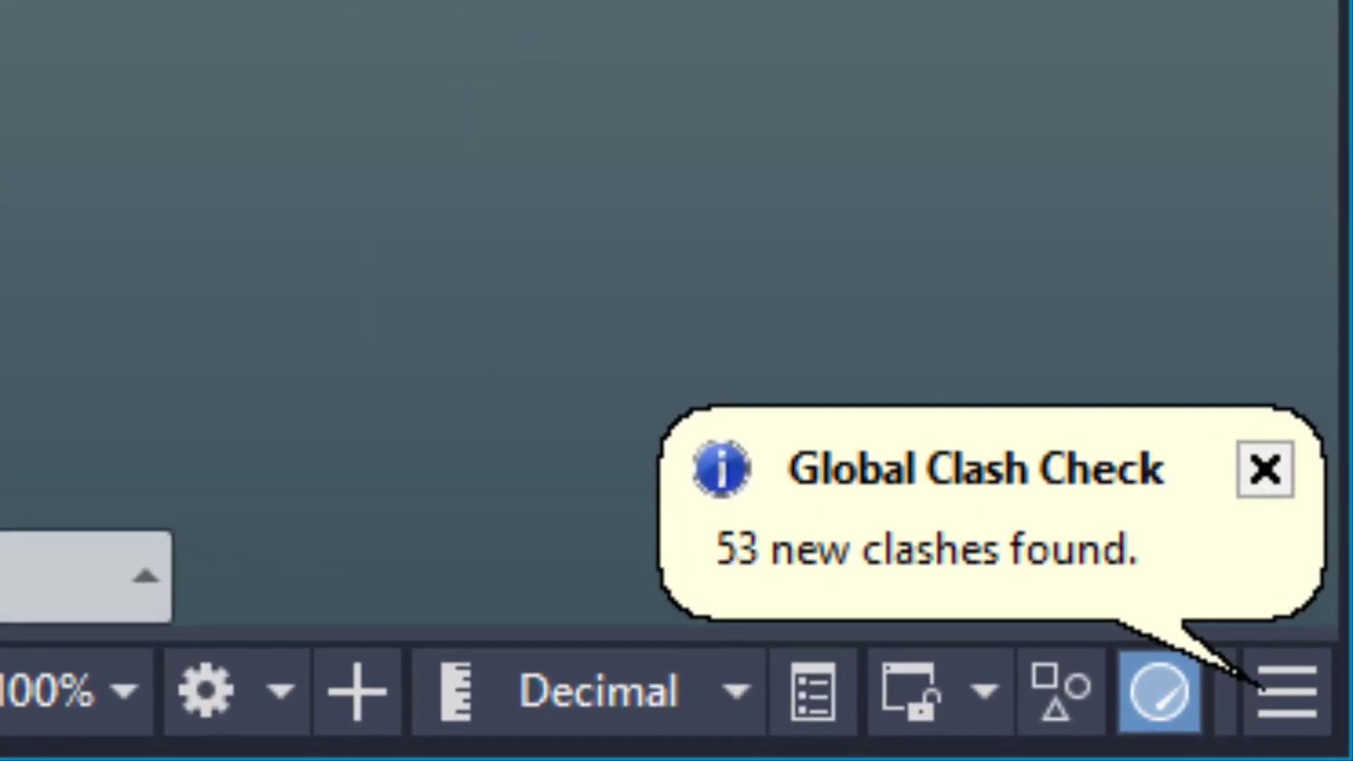
# - Open the SmartLog of the completed Global Clash Check, browse its list of clashes, and pick the 321FR44.dwg drawing entry
pyautogui.click(1281, 745)
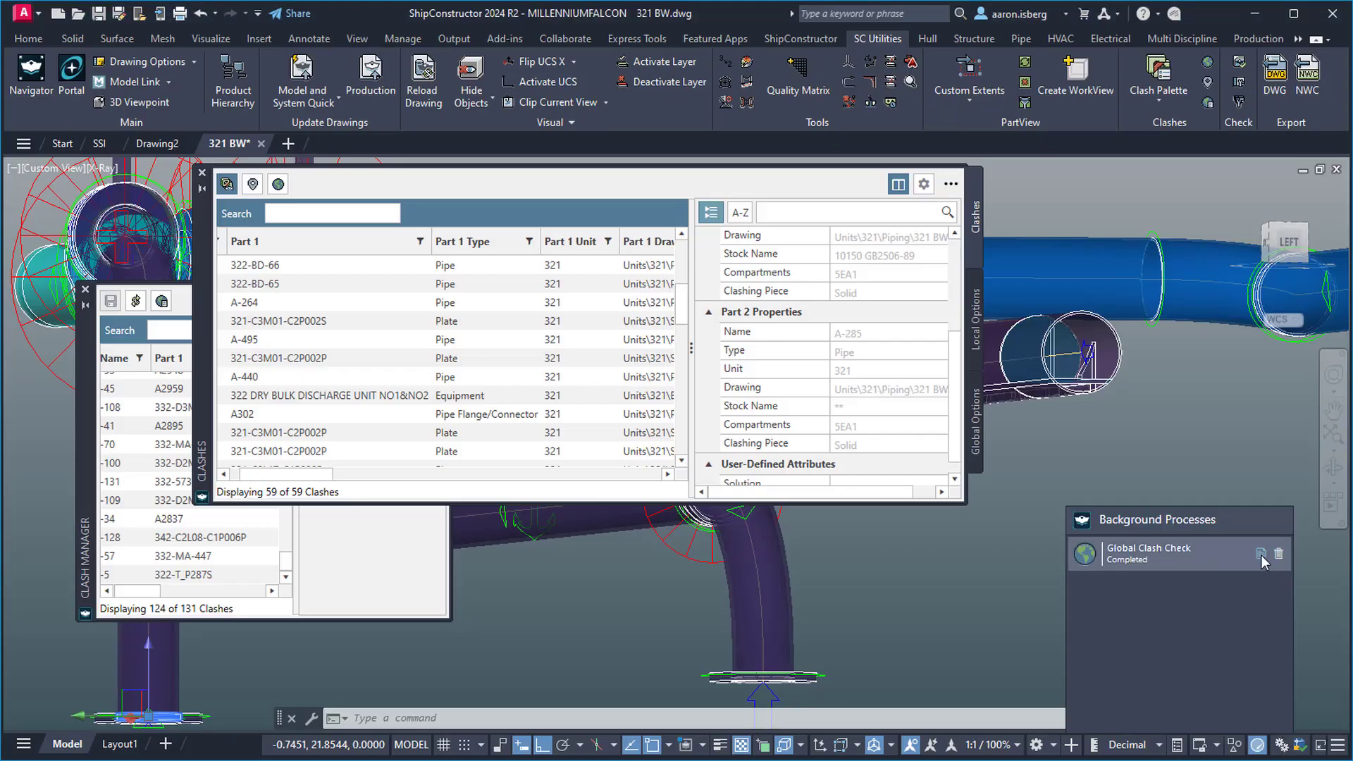
pyautogui.click(1261, 553)
pyautogui.click(116, 137)
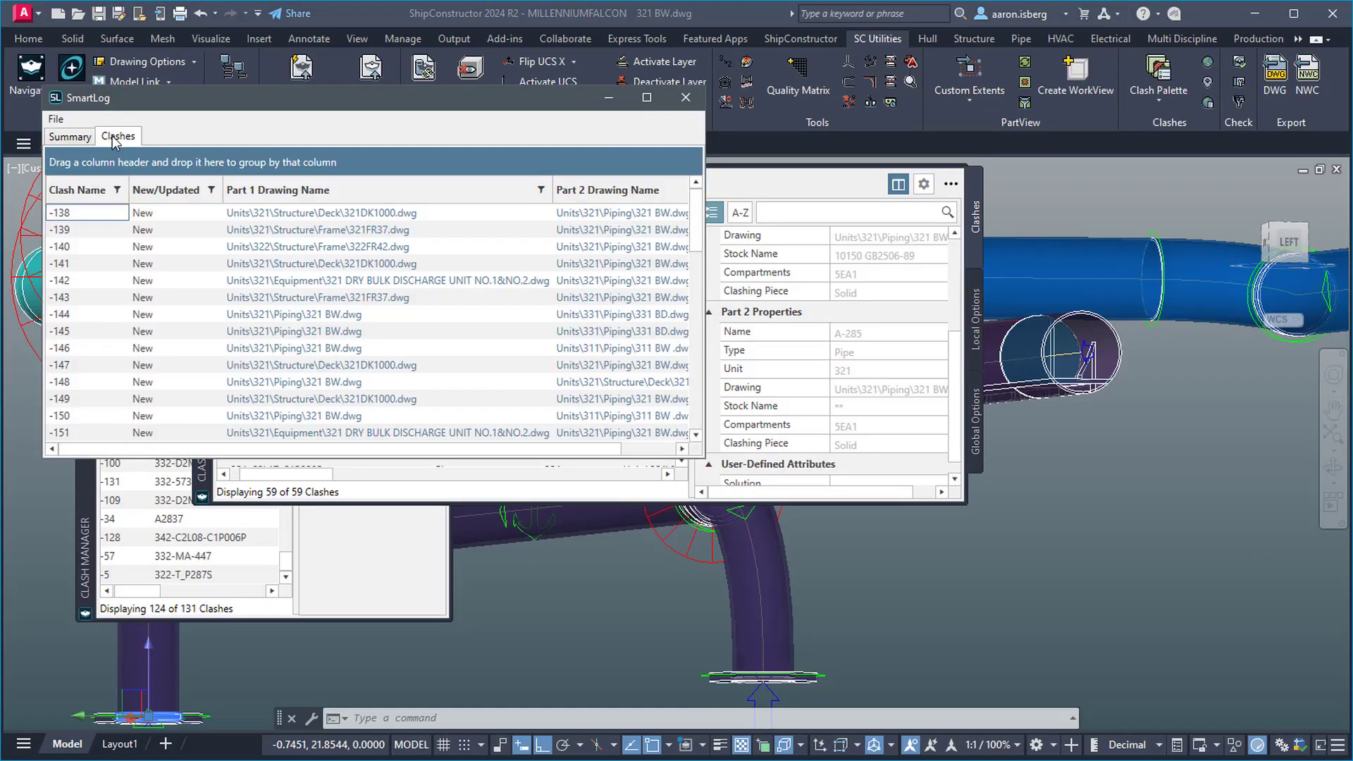
pyautogui.scroll(-2, 696, 212)
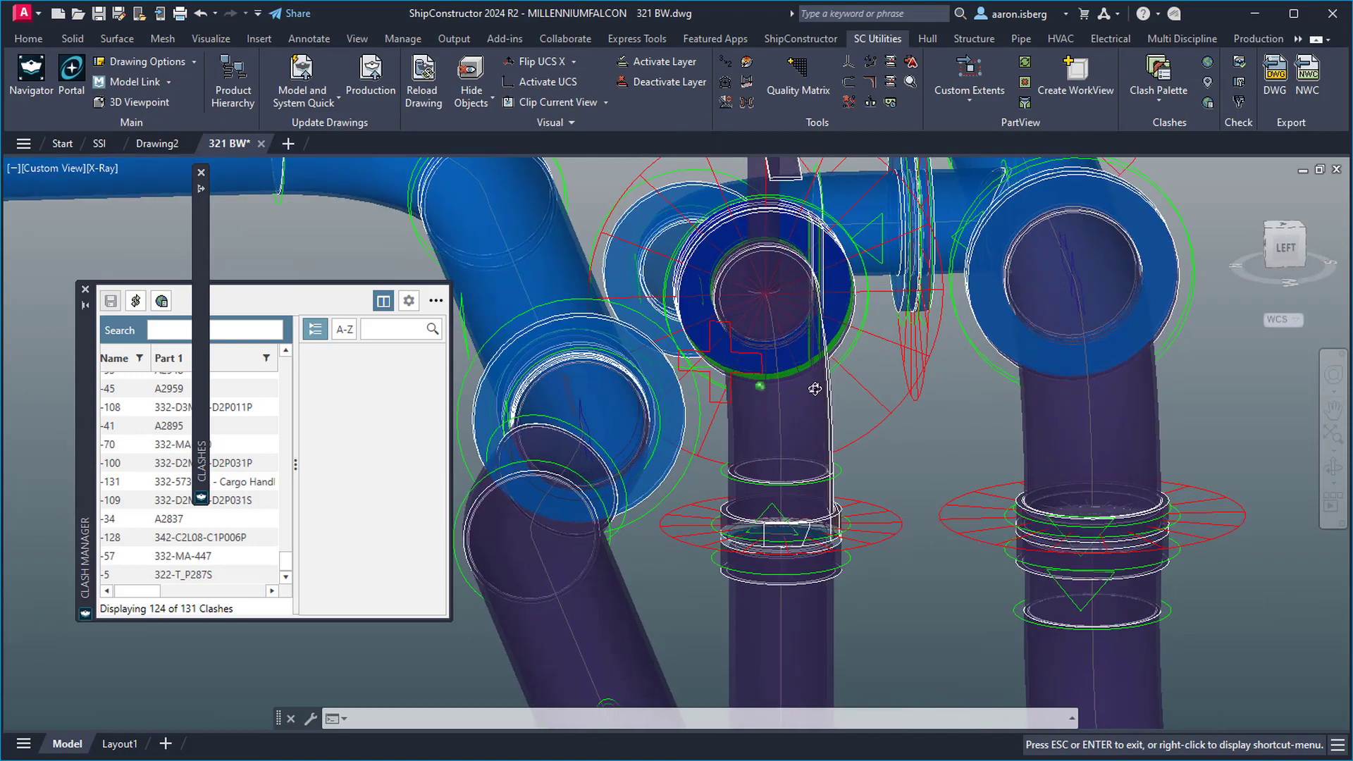
pyautogui.press('Escape')
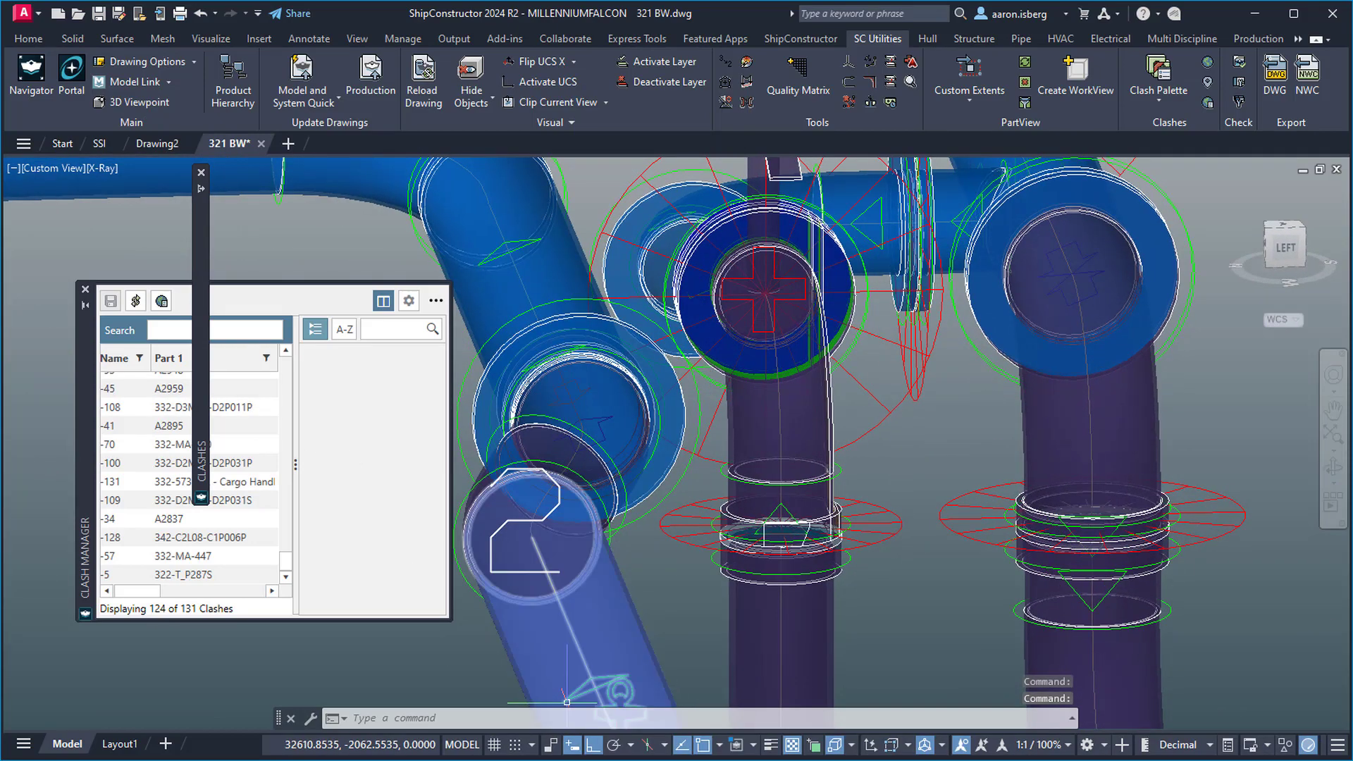
pyautogui.hotkey('alt', 'Tab')
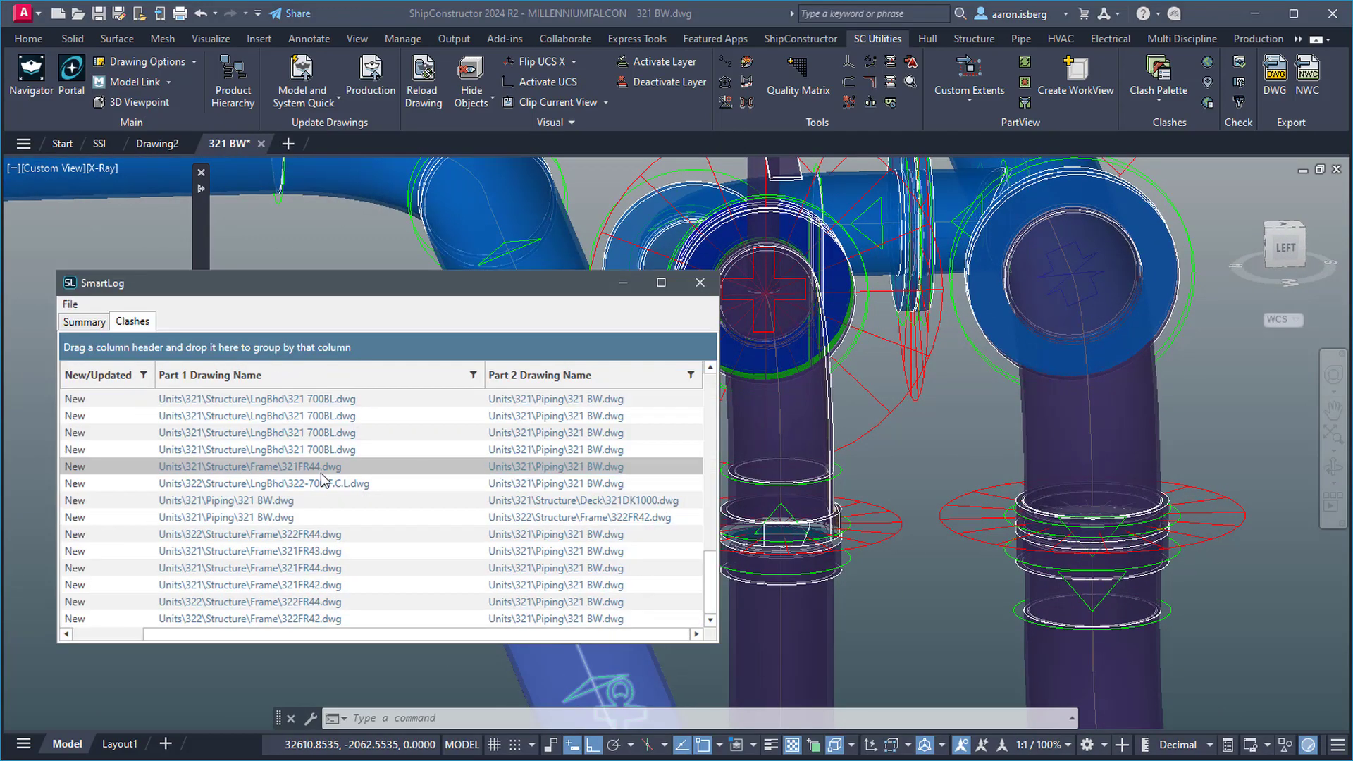
pyautogui.click(214, 467)
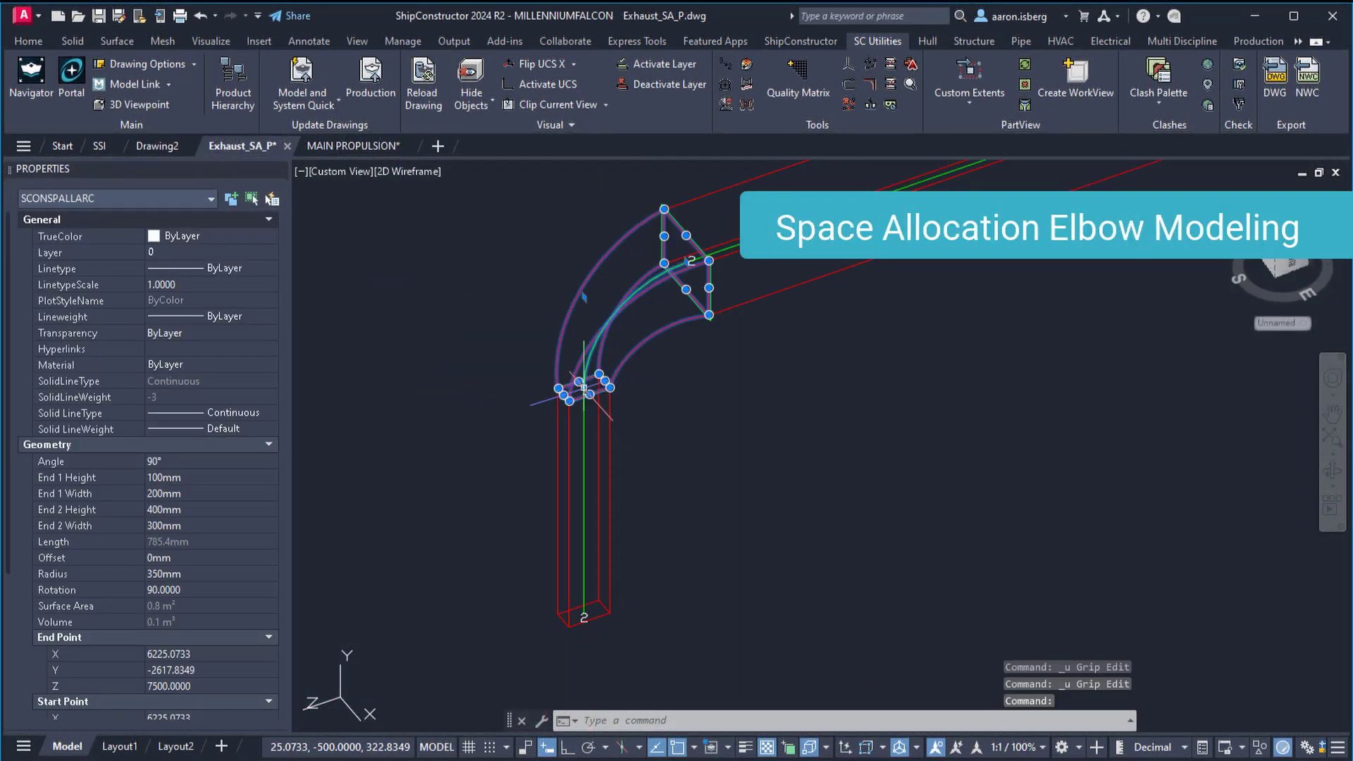
# - Stretch the lower end of the space allocation elbow to a width of about 391.5 mm and apply the SSI_Marketing_std visual style
pyautogui.click(565, 391)
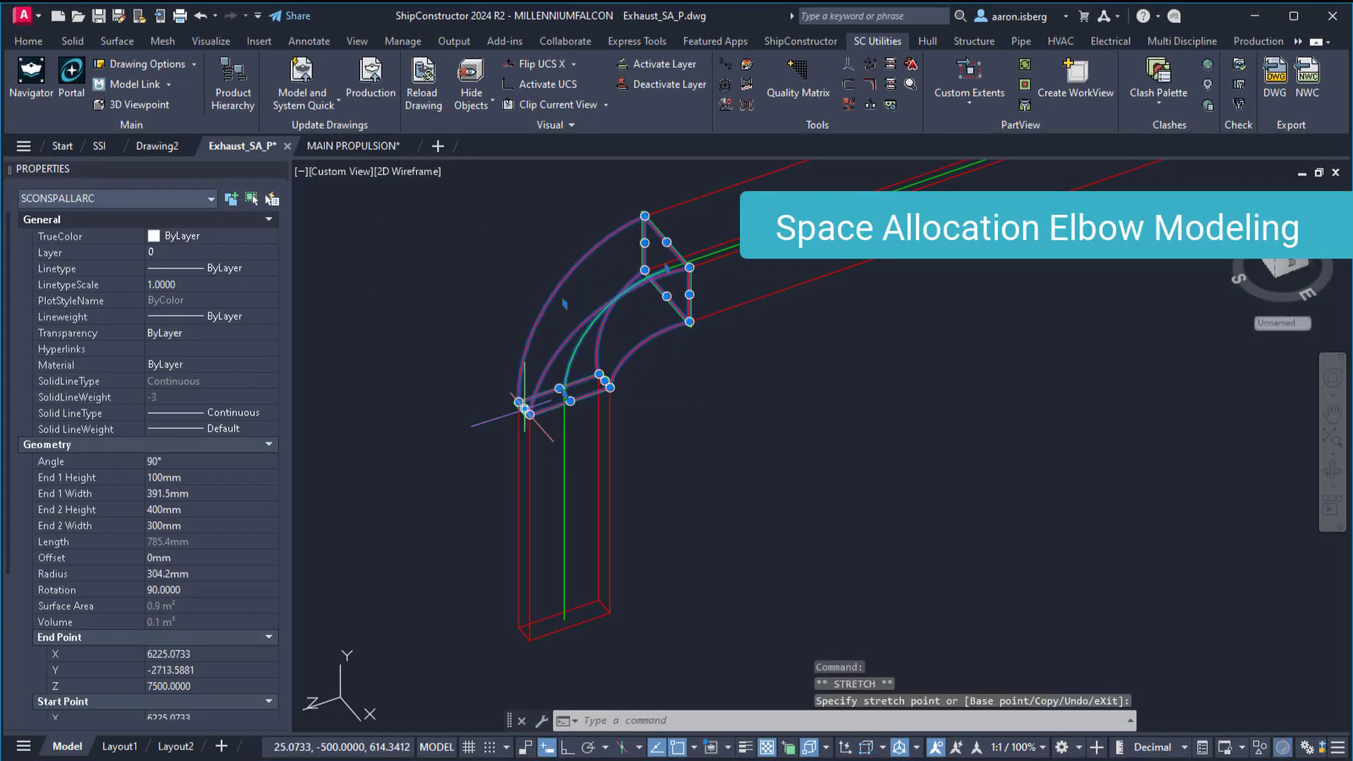
pyautogui.click(406, 172)
pyautogui.moveTo(505, 191)
pyautogui.click(663, 189)
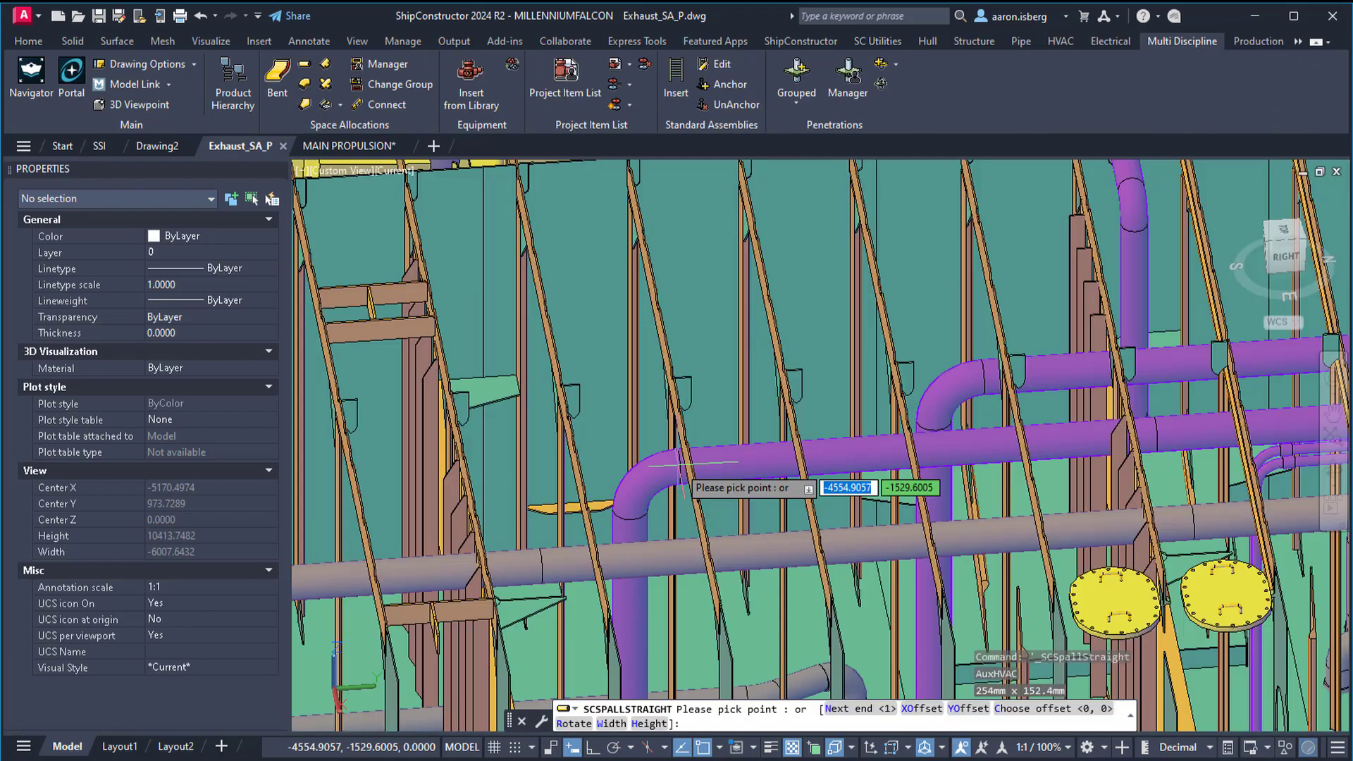
# - Start a straight space allocation at the nearest point on the purple pipe beside its bend
pyautogui.keyDown('shift'); pyautogui.rightClick(680, 474); pyautogui.keyUp('shift')
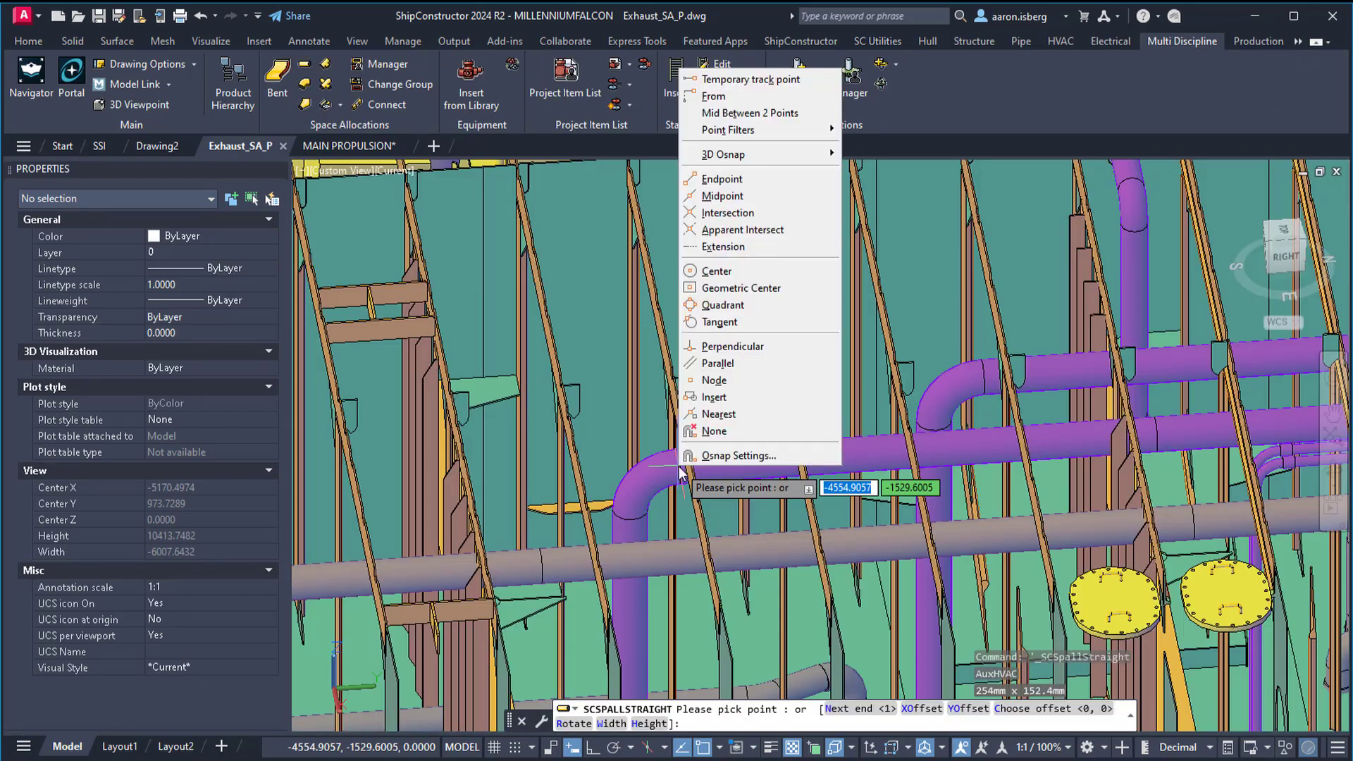
pyautogui.click(722, 414)
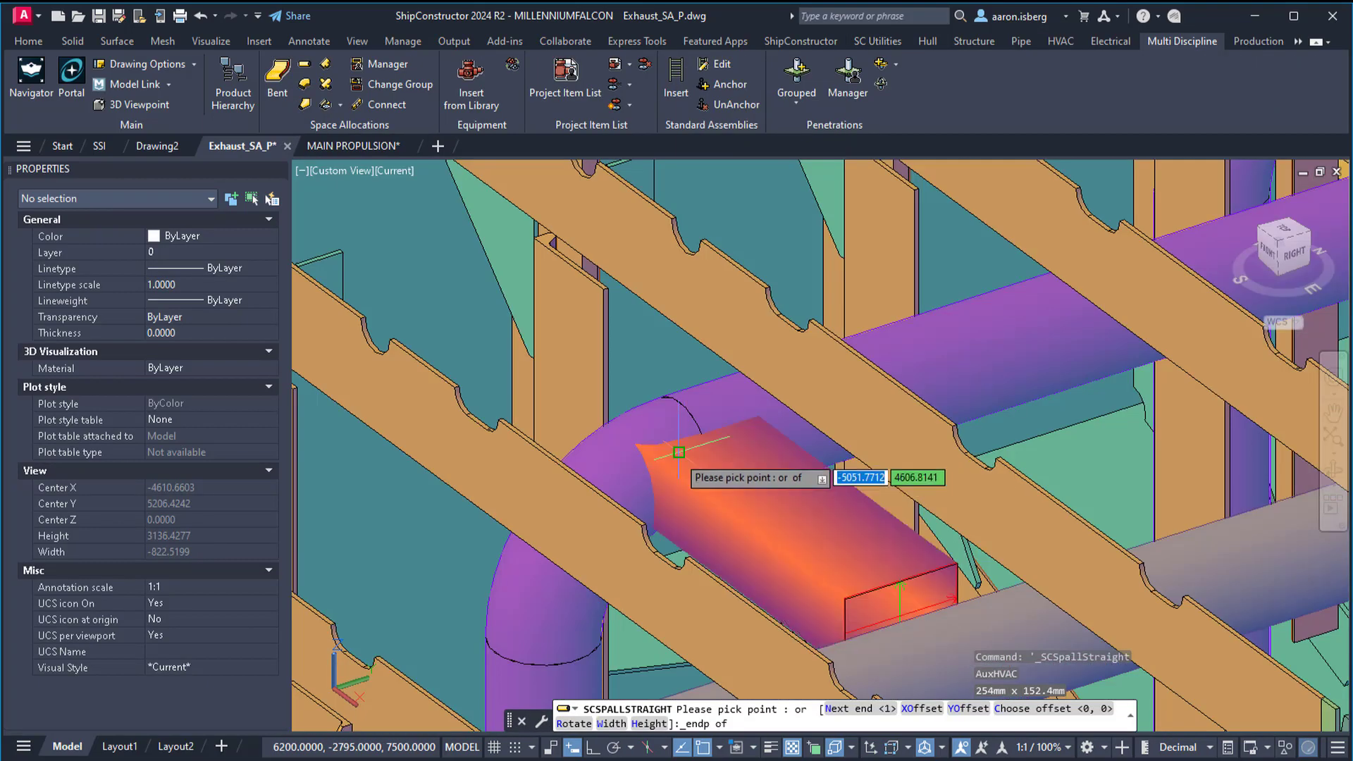
pyautogui.scroll(-5, 1059, 306)
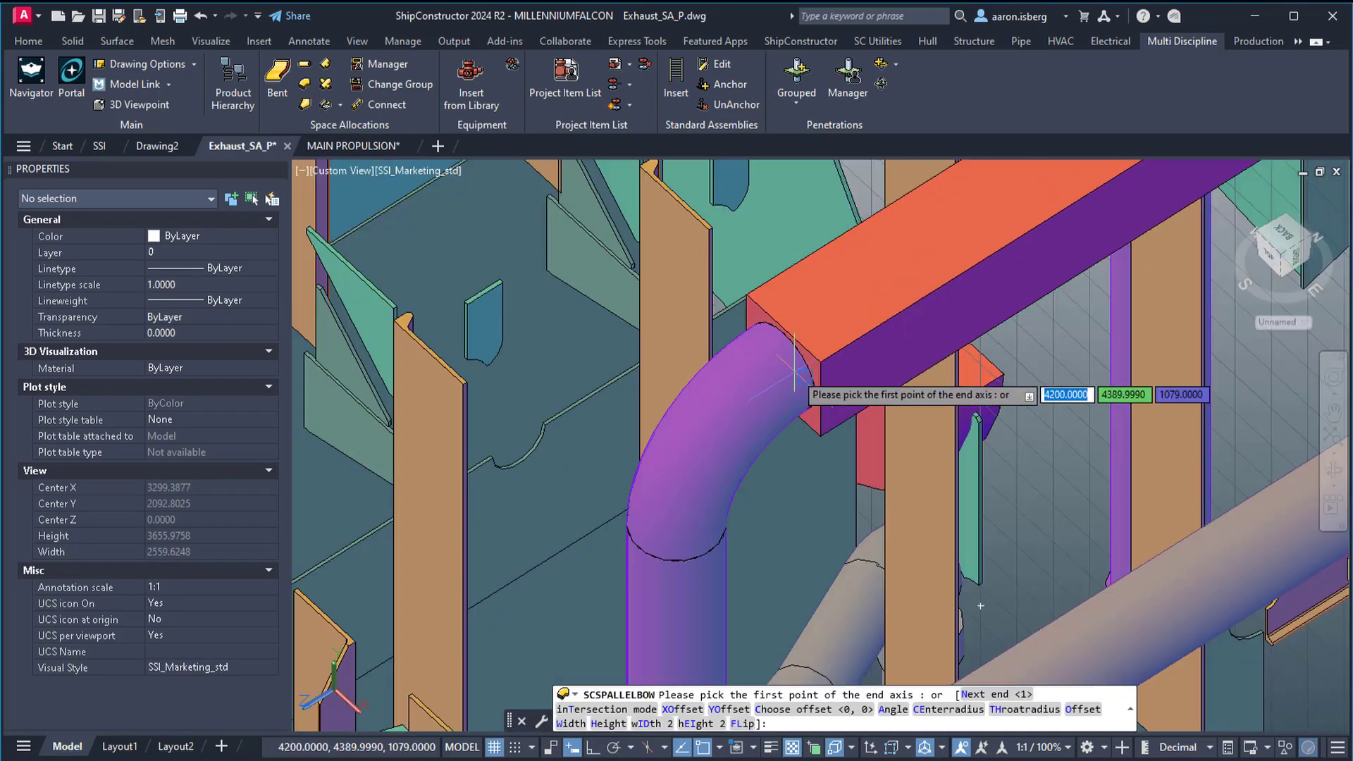
# - Place a space allocation elbow at the end of the straight run above the vertical pipe, setting its end axis and rotation
pyautogui.click(793, 369)
pyautogui.moveTo(708, 661); pyautogui.dragTo(690, 487, button='middle')
pyautogui.press('Down')
pyautogui.press('Down')
pyautogui.press('Down')
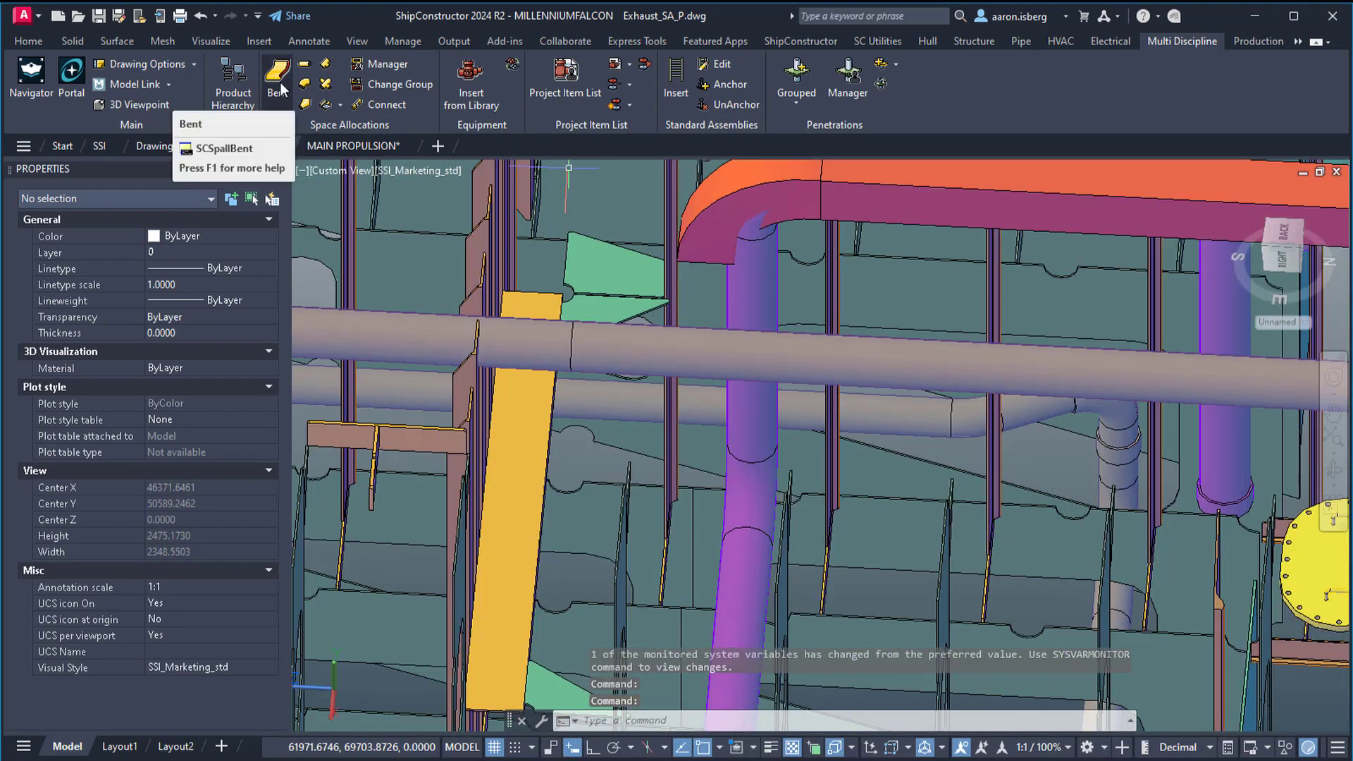
# - Draw a straight space allocation from the elbow's open end down along the vertical purple pipe
pyautogui.click(304, 63)
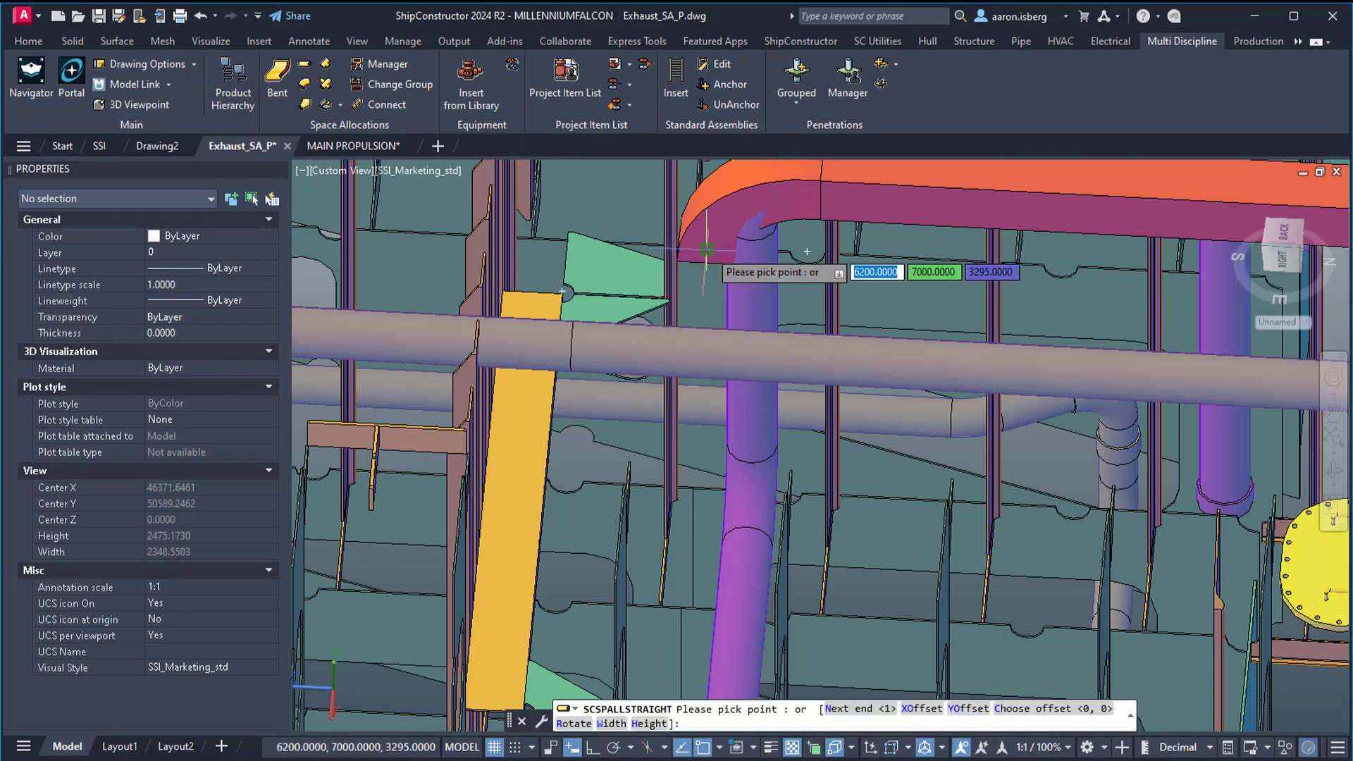
pyautogui.click(707, 249)
pyautogui.click(753, 453)
pyautogui.click(723, 272)
pyautogui.scroll(-4, 837, 266)
pyautogui.press('Escape')
# - Set the horizontal straight space allocation's profile height to 150 mm and its profile width to 500 mm
pyautogui.click(859, 236)
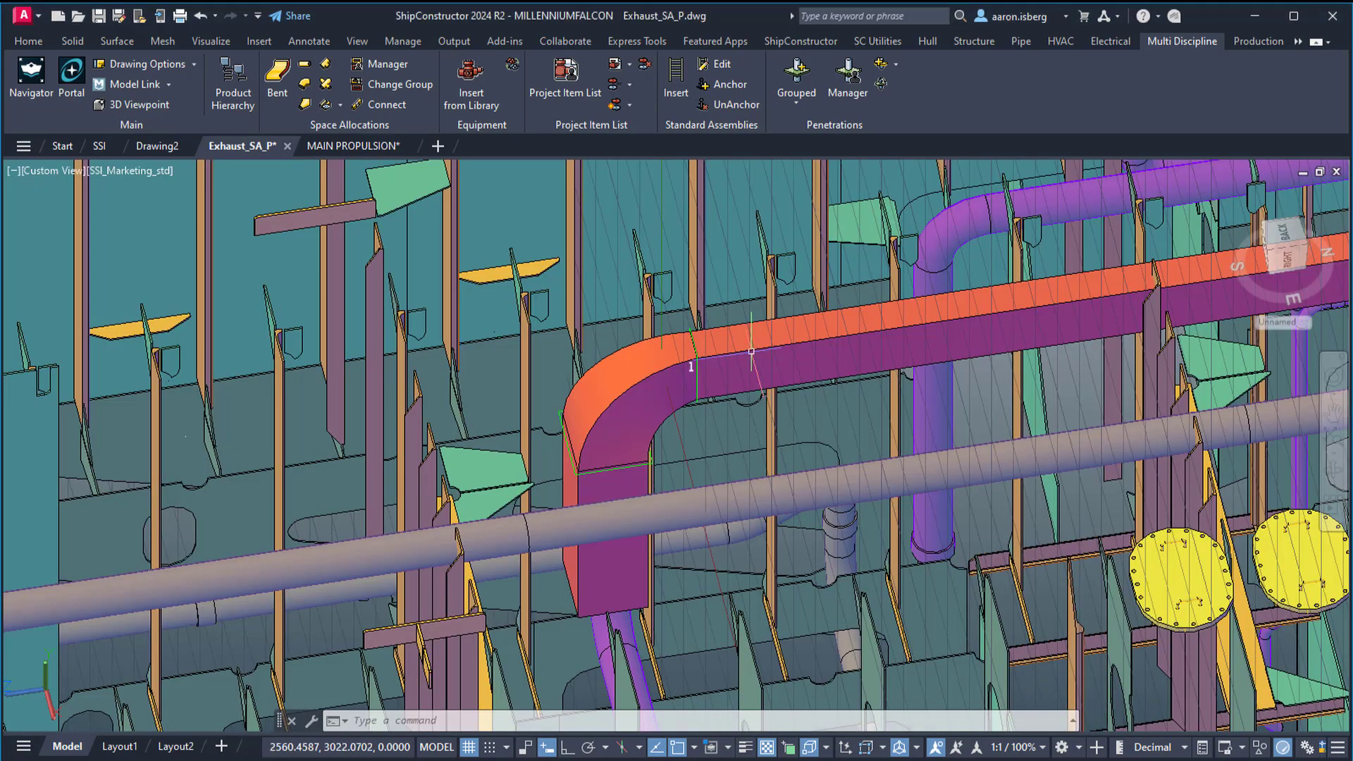
pyautogui.click(750, 354)
pyautogui.write('PROPERTIES')
pyautogui.press('Return')
pyautogui.click(172, 446)
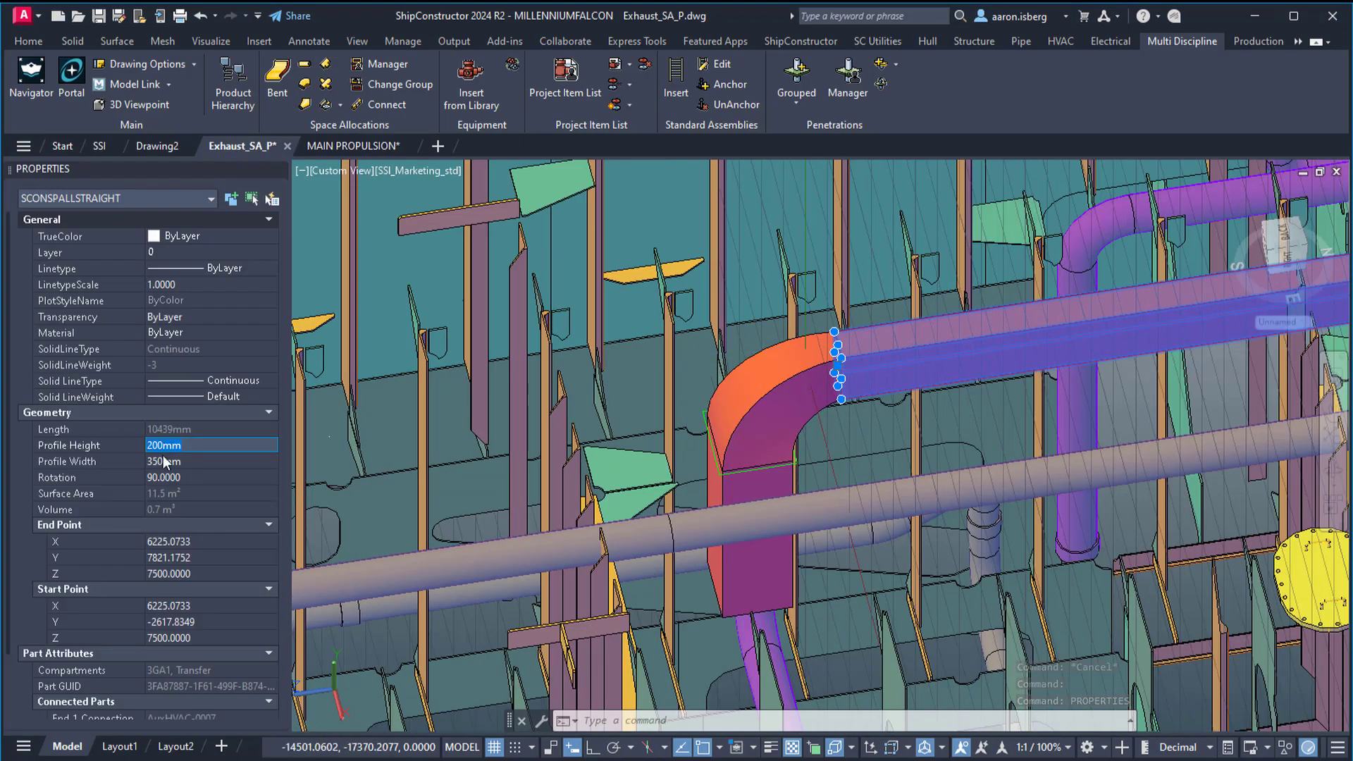
pyautogui.write('150')
pyautogui.click(167, 460)
pyautogui.write('1000')
pyautogui.press('Return')
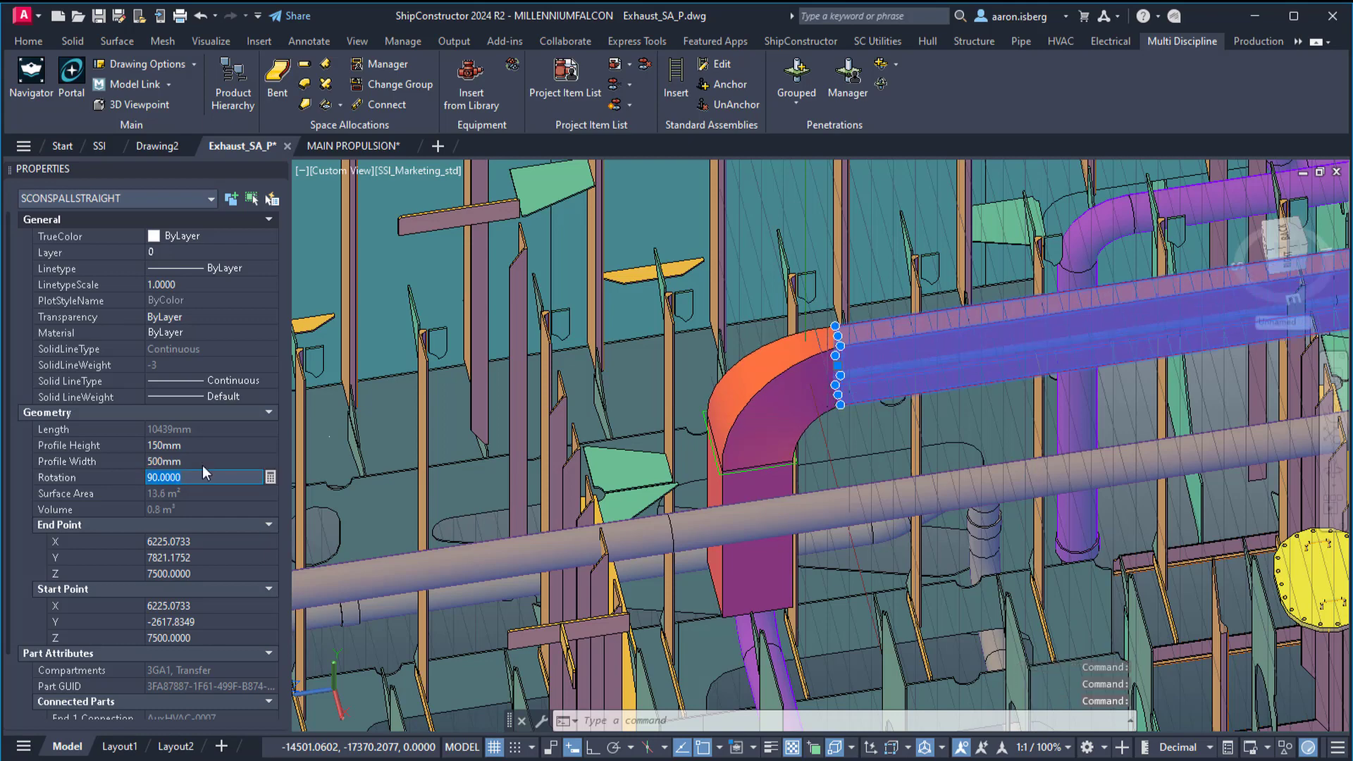
pyautogui.click(201, 477)
pyautogui.scroll(3, 845, 388)
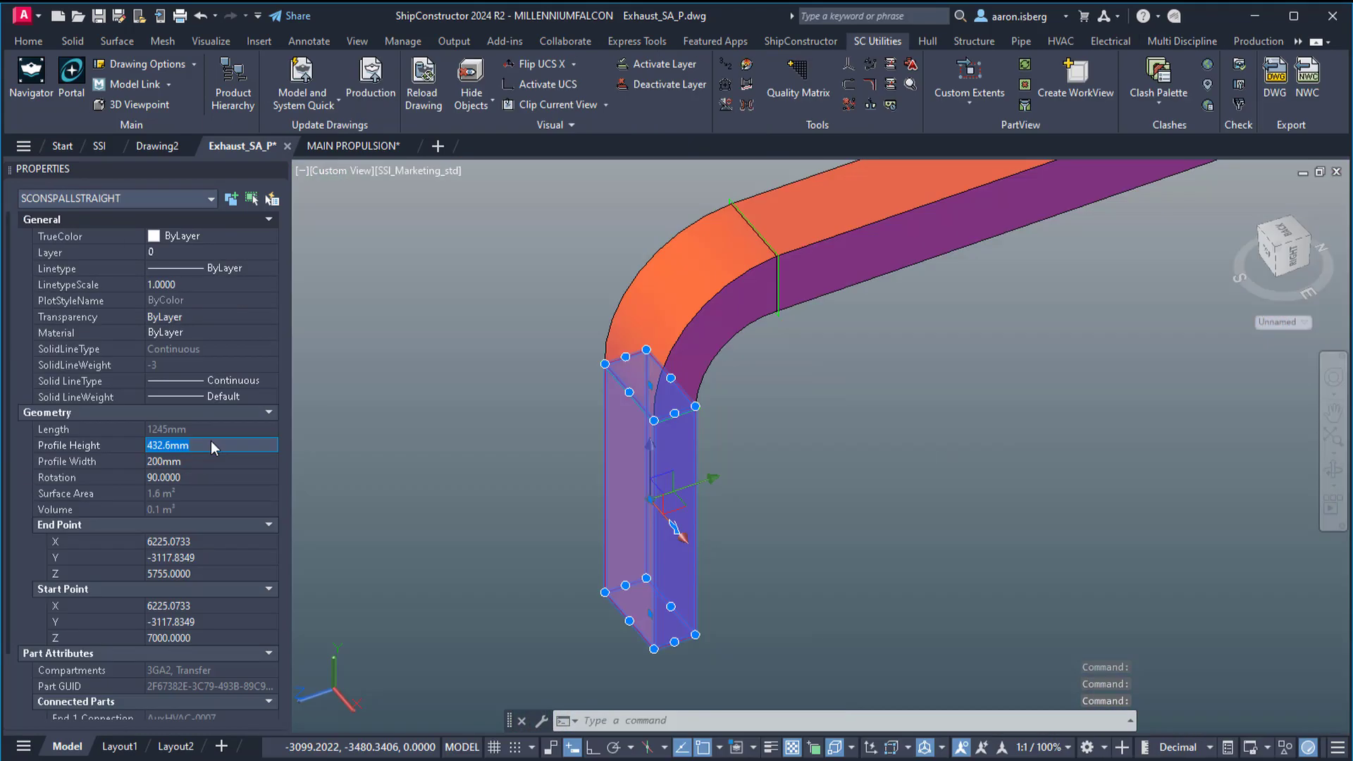
# - Set the profile height of the vertical straight space allocation below the elbow to 100 mm and deselect it
pyautogui.write('100mm')
pyautogui.press('Tab')
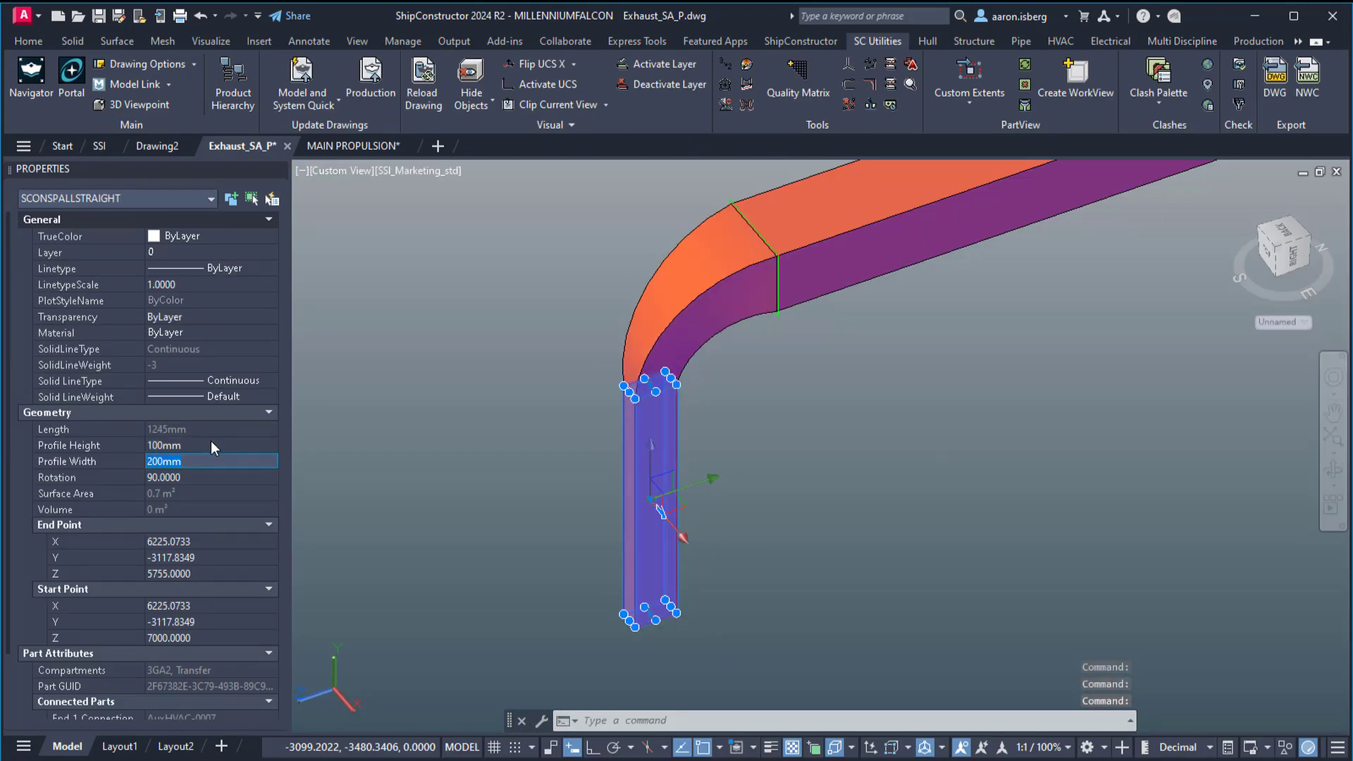
pyautogui.press('Escape')
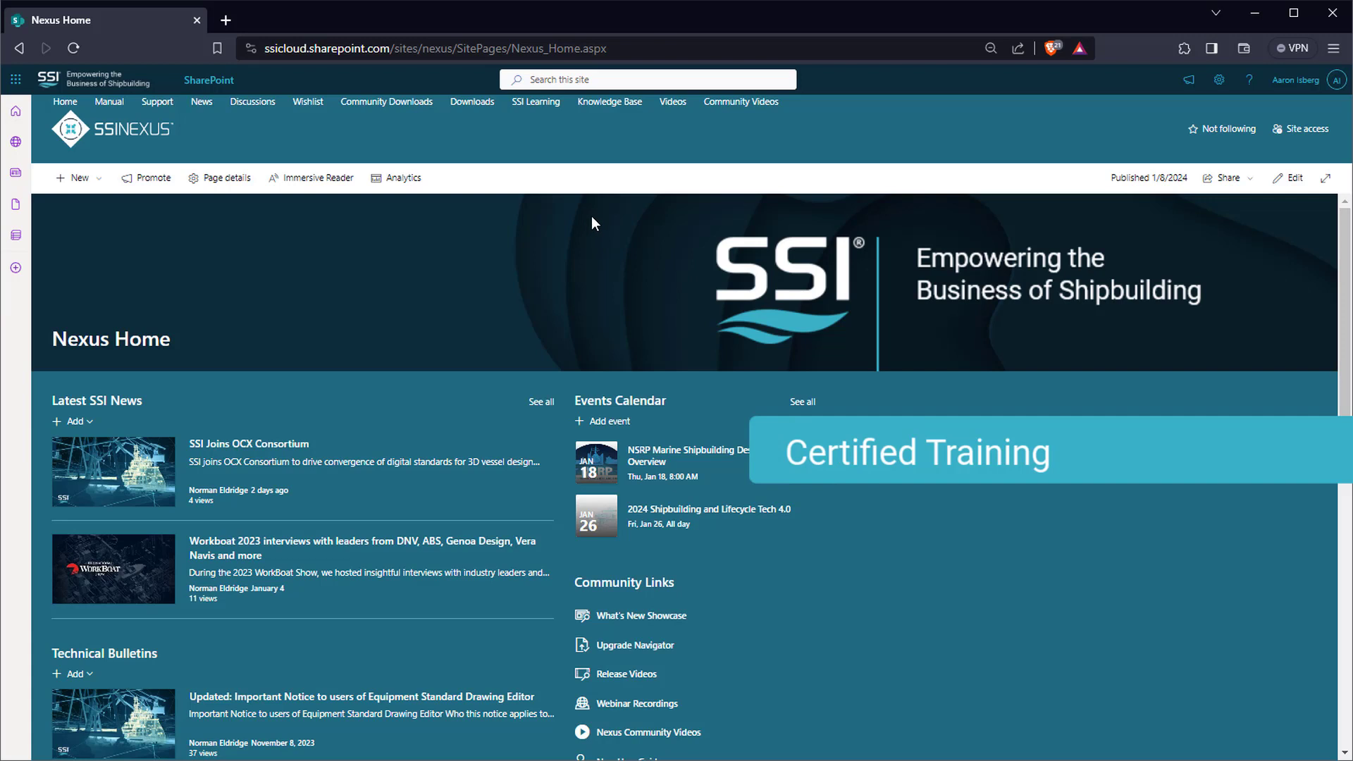
# - Open the SSI Certified Training Courses Library from the SSI Learning site and look through all courses
pyautogui.click(536, 103)
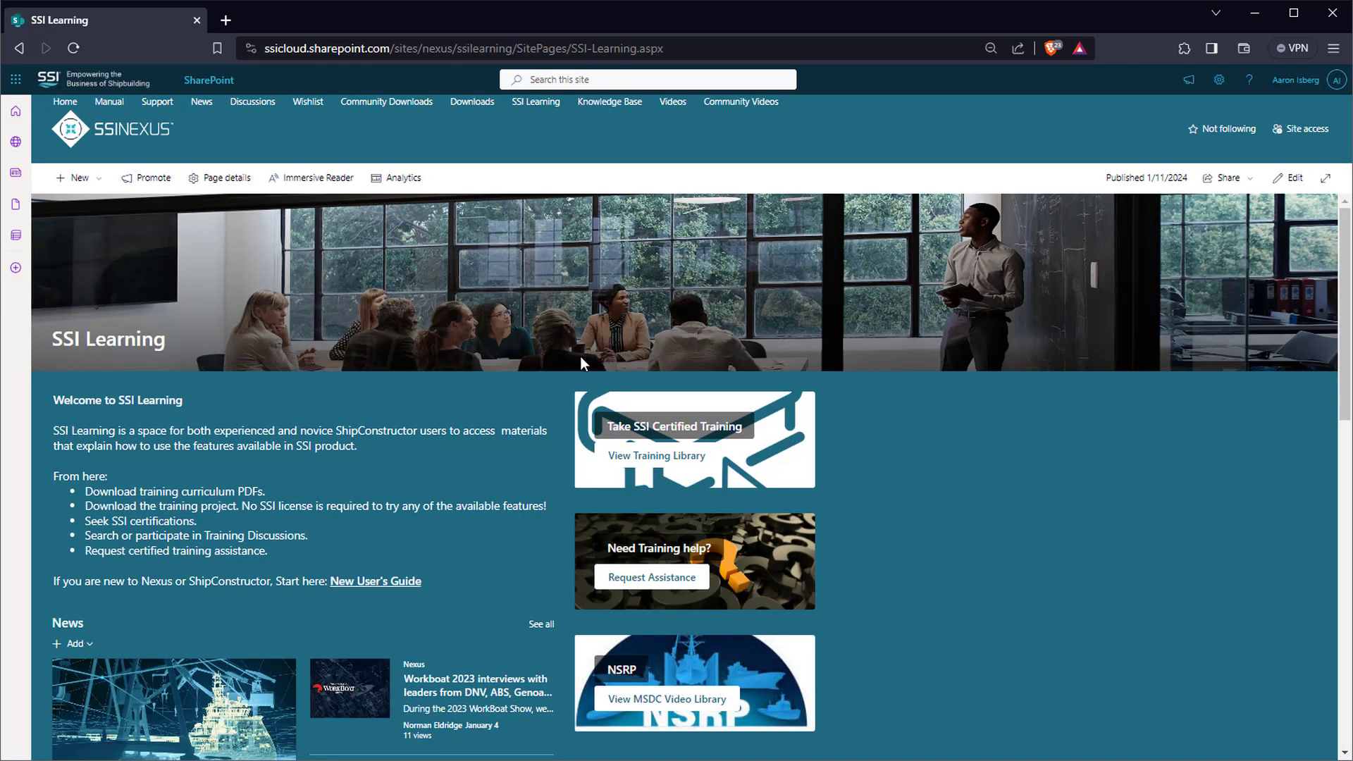
pyautogui.click(653, 459)
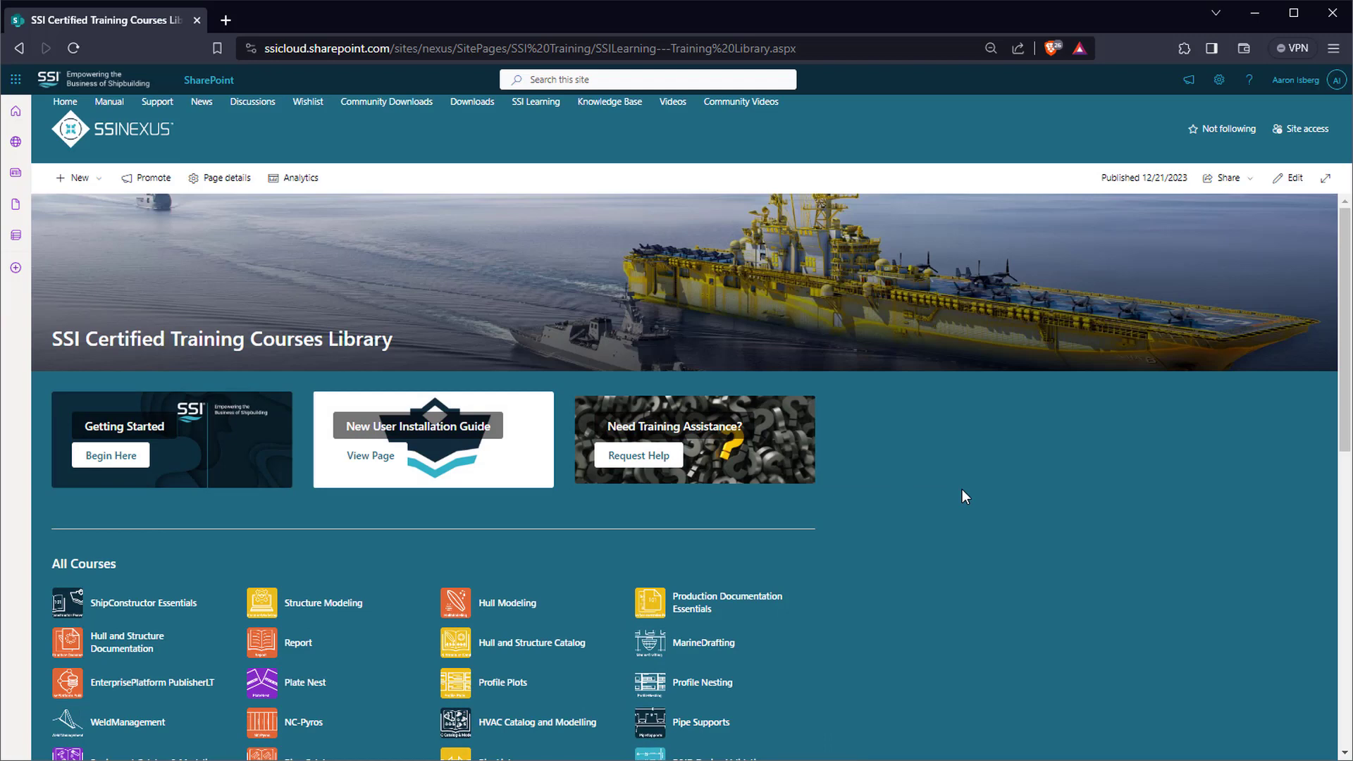
pyautogui.scroll(-1, 962, 490)
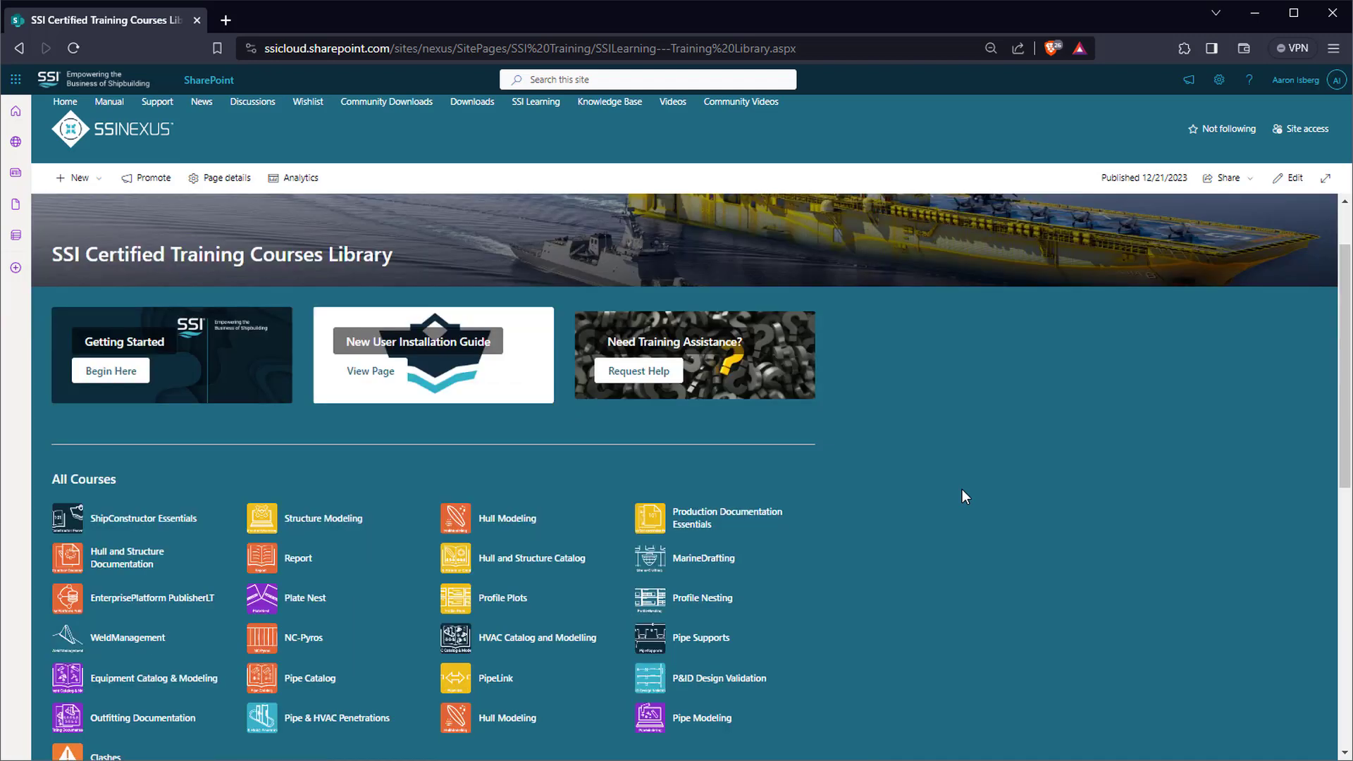
pyautogui.scroll(-1, 964, 497)
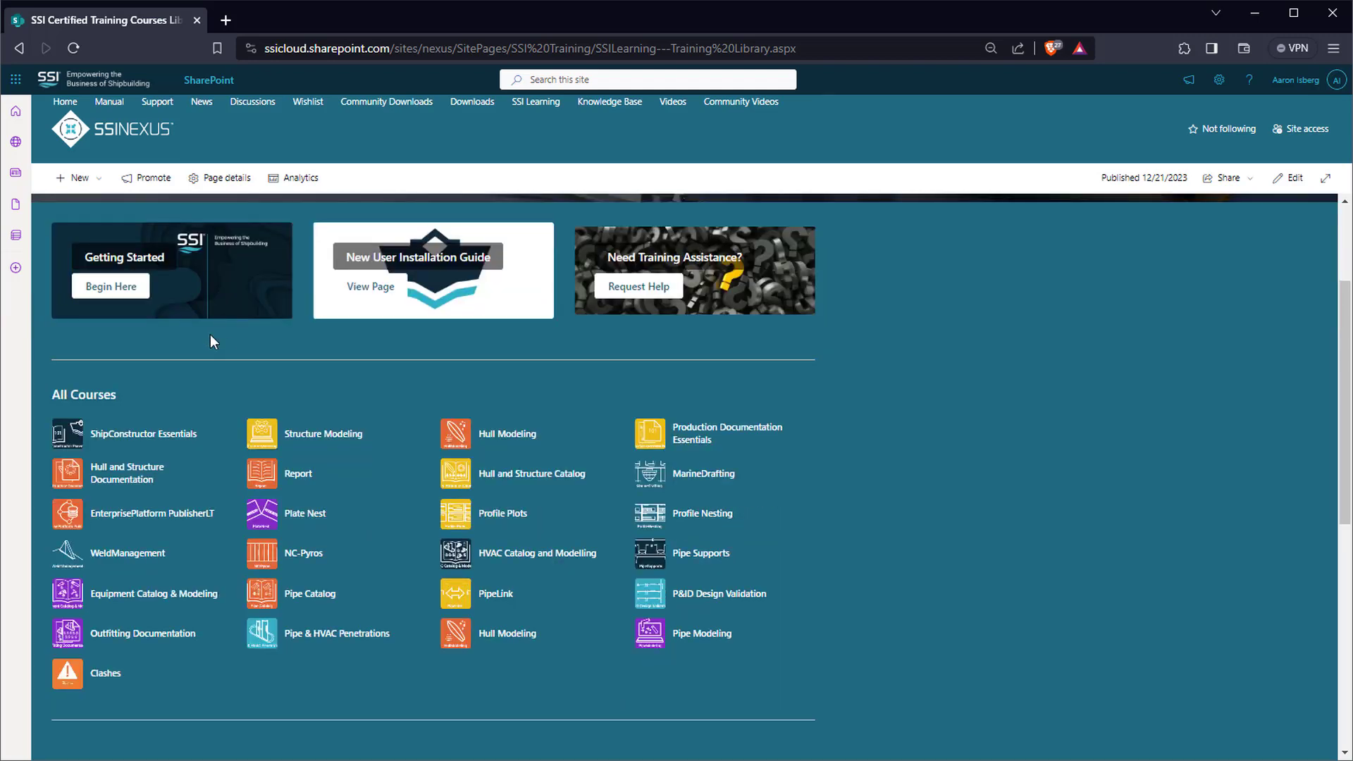
pyautogui.scroll(1, 362, 374)
# - Open the New User's Guide page and play the Updated New User Tutorial.mp4 video
pyautogui.click(364, 375)
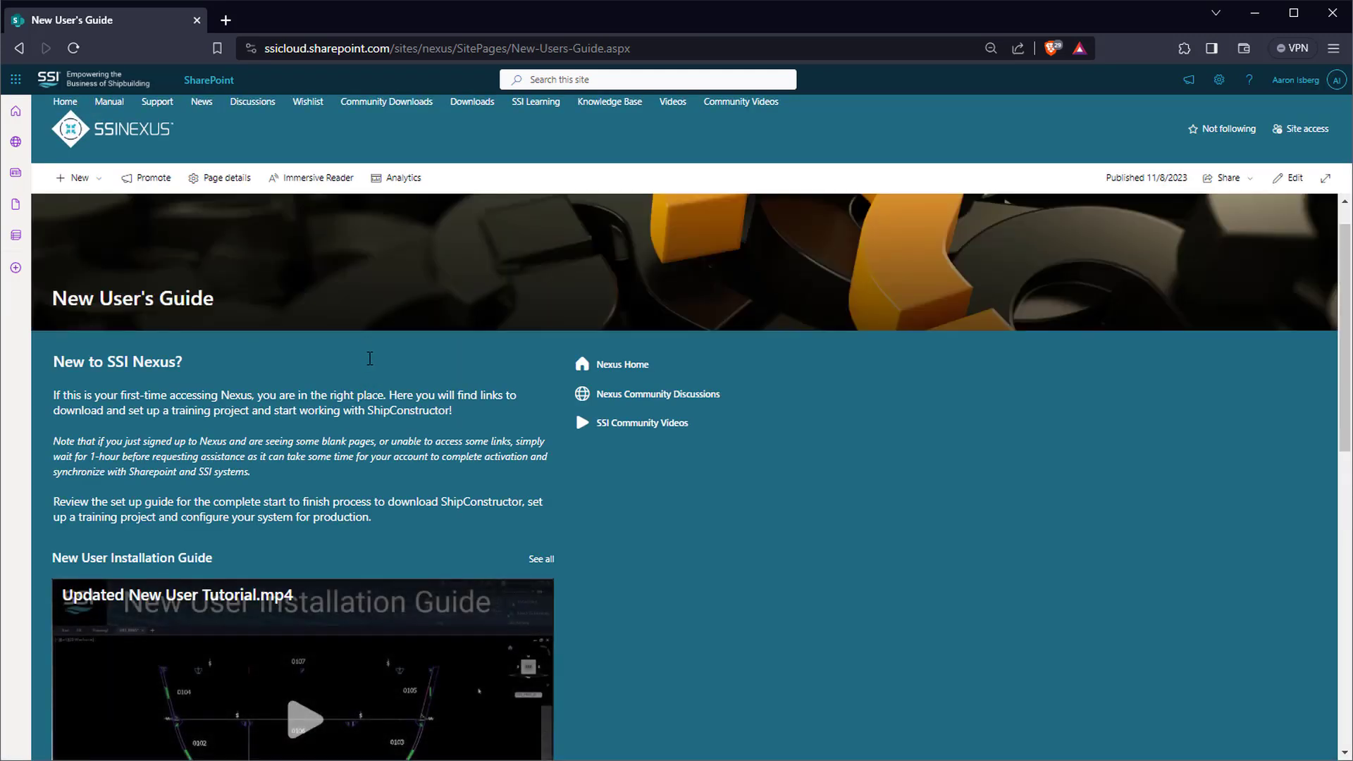
pyautogui.scroll(-1, 369, 358)
pyautogui.scroll(-2, 369, 358)
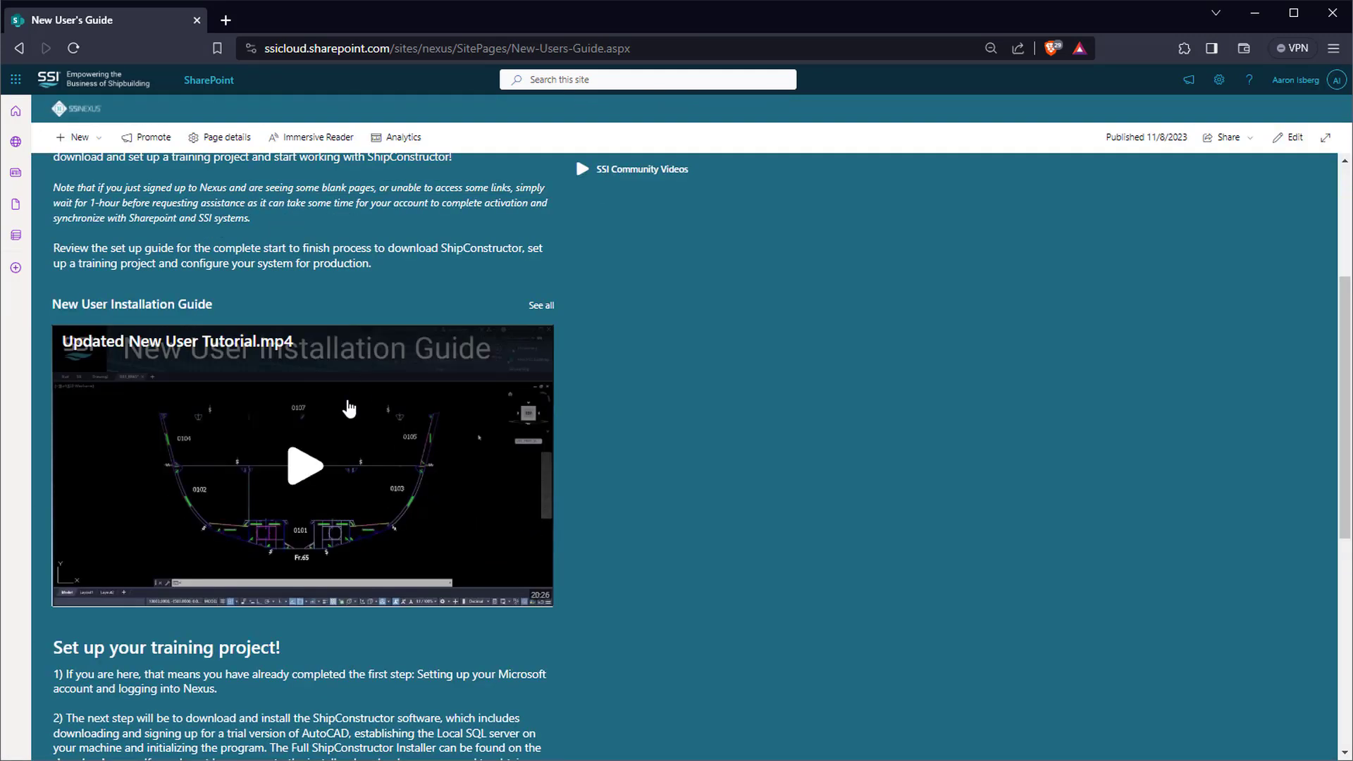
pyautogui.click(304, 472)
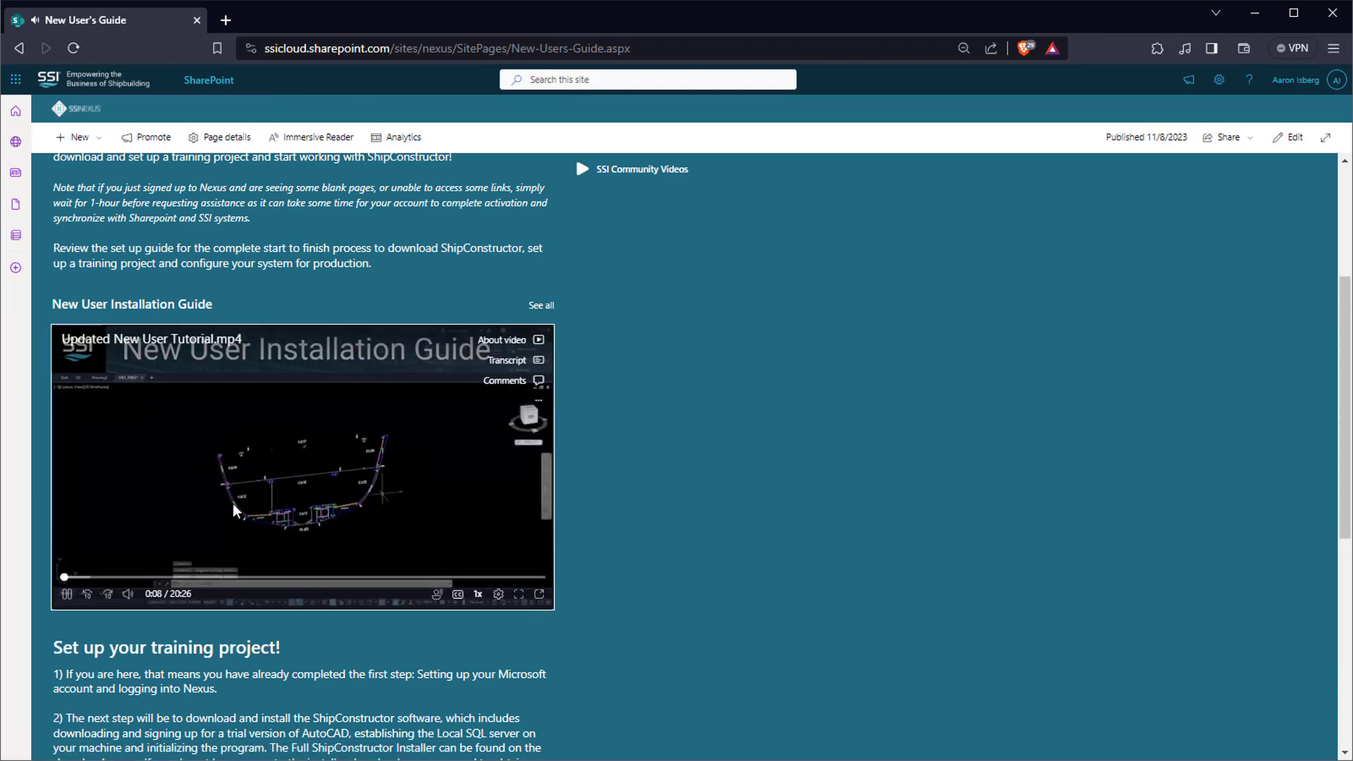
# - Return to the SSI Learning page, open the NSRP MSDC Video Library and browse down to its structure and pipe modeling videos
pyautogui.hotkey('alt', 'Left')
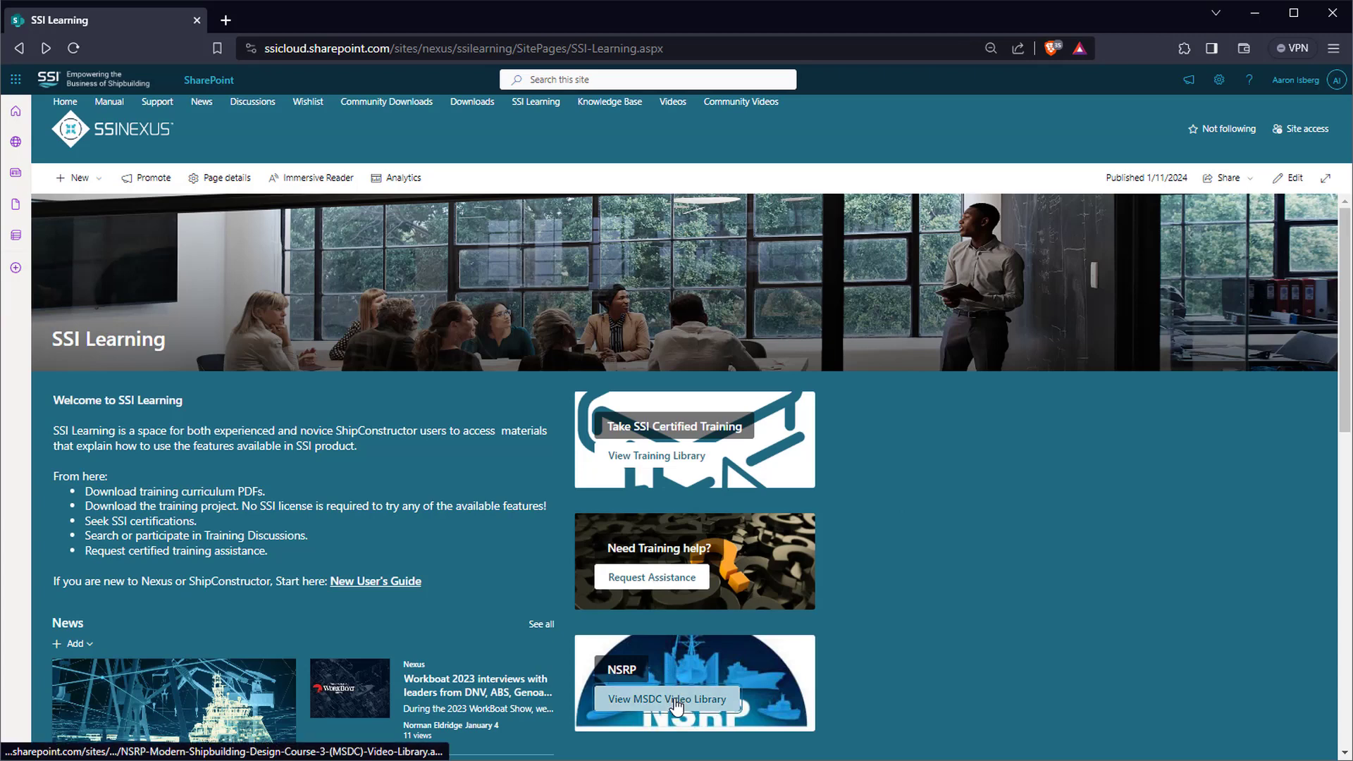
pyautogui.click(674, 707)
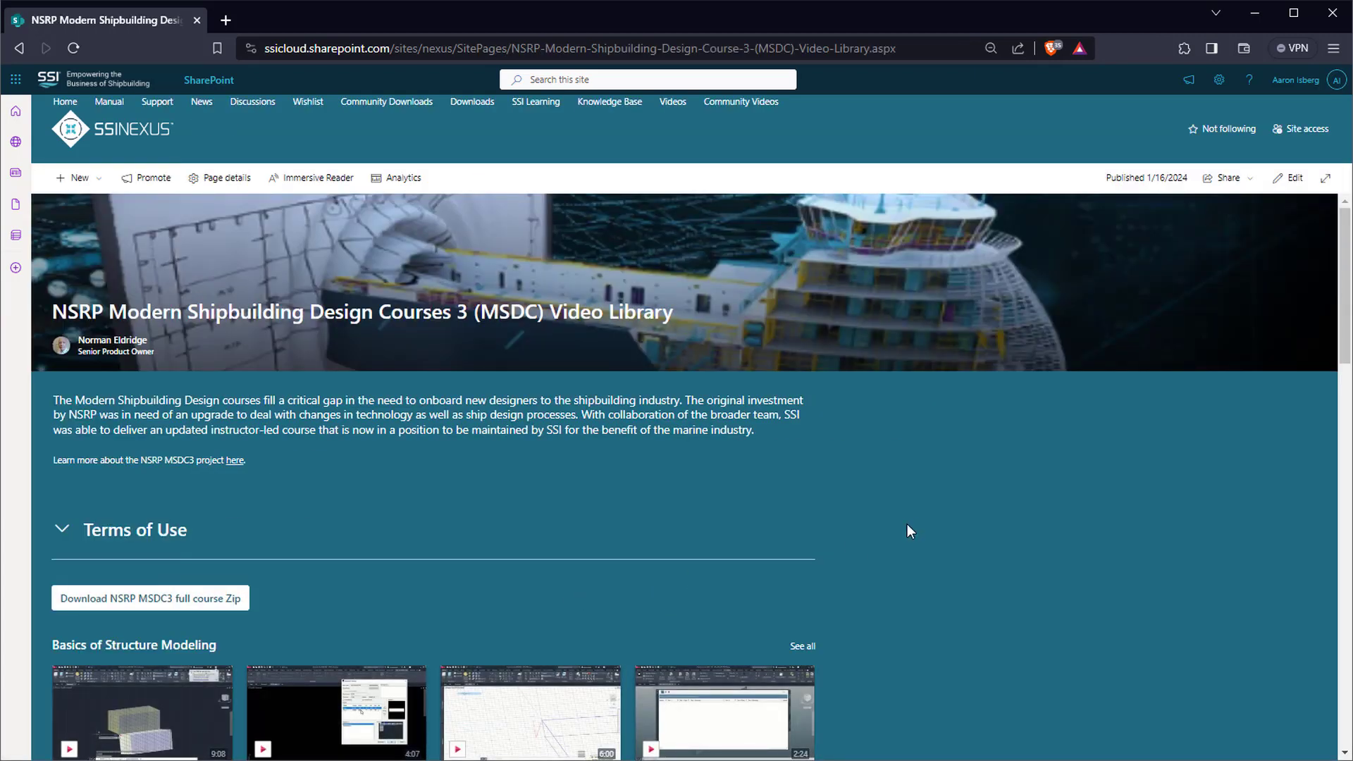
pyautogui.scroll(-2, 911, 529)
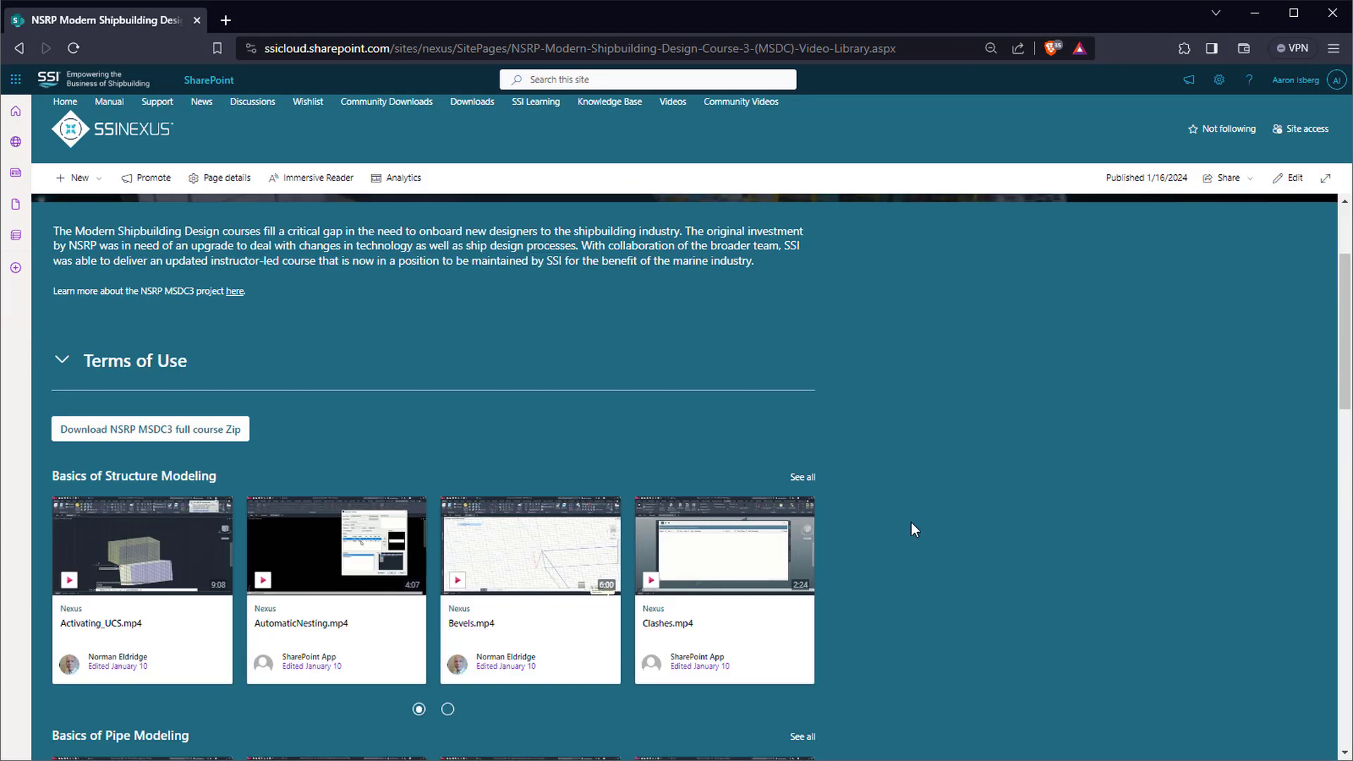
pyautogui.scroll(-2, 911, 529)
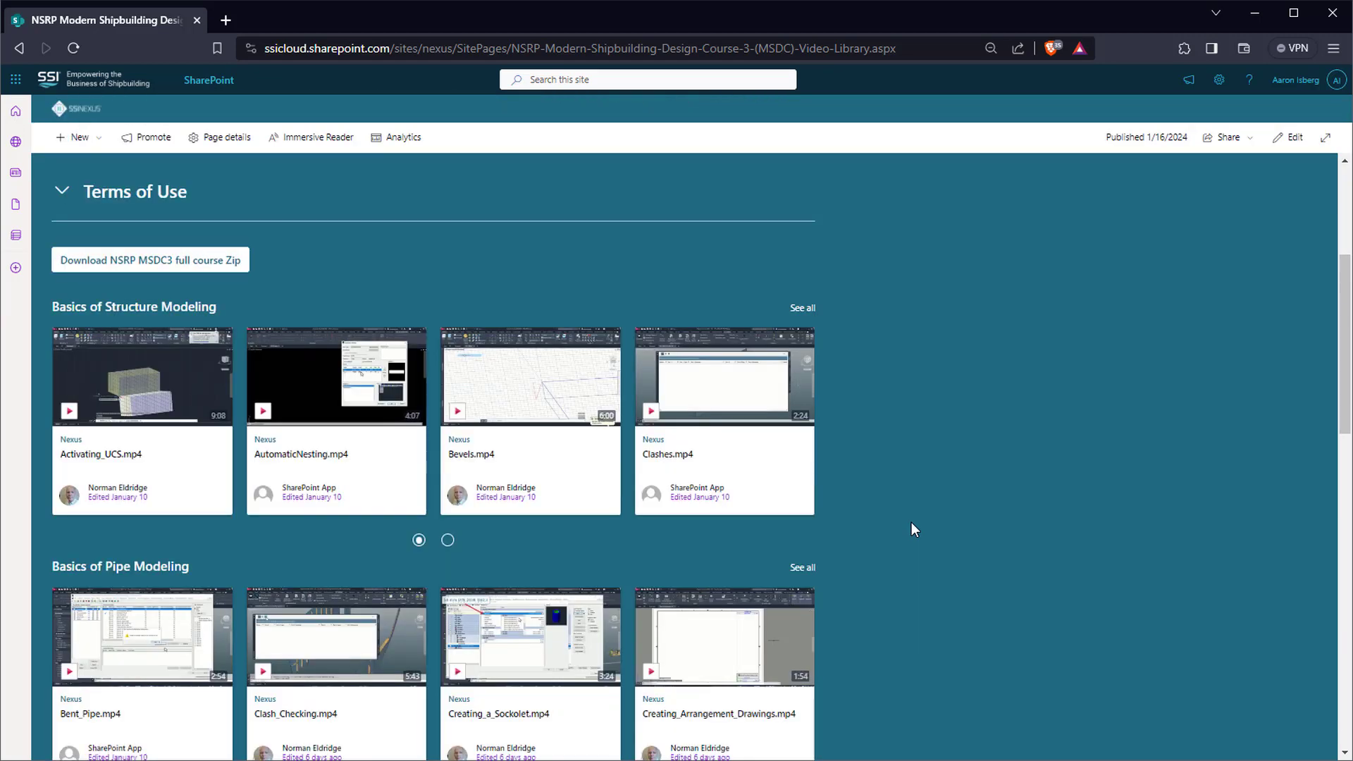
# - Play Activating_UCS.mp4 from Basics of Structure Modeling and skip ahead through it in stages to about 3:33
pyautogui.click(145, 394)
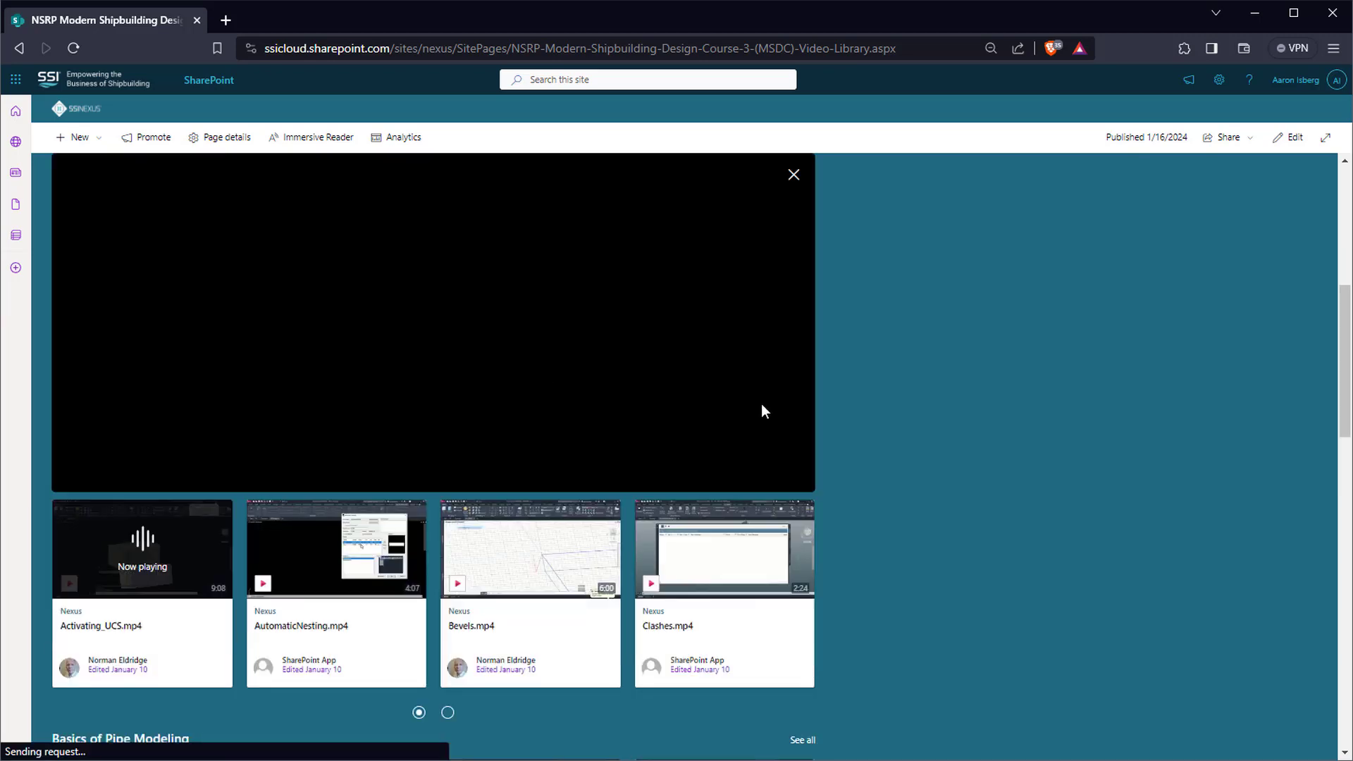
pyautogui.scroll(1, 866, 404)
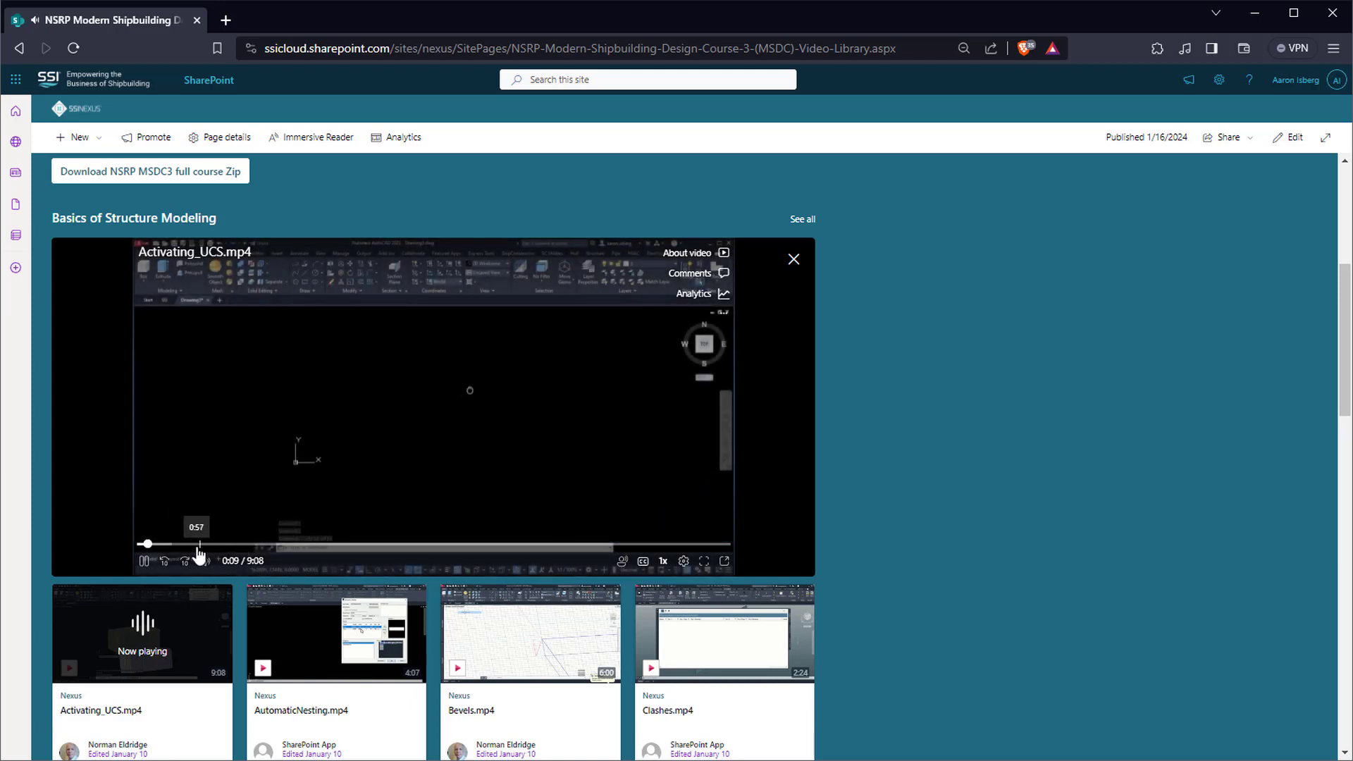
pyautogui.click(264, 546)
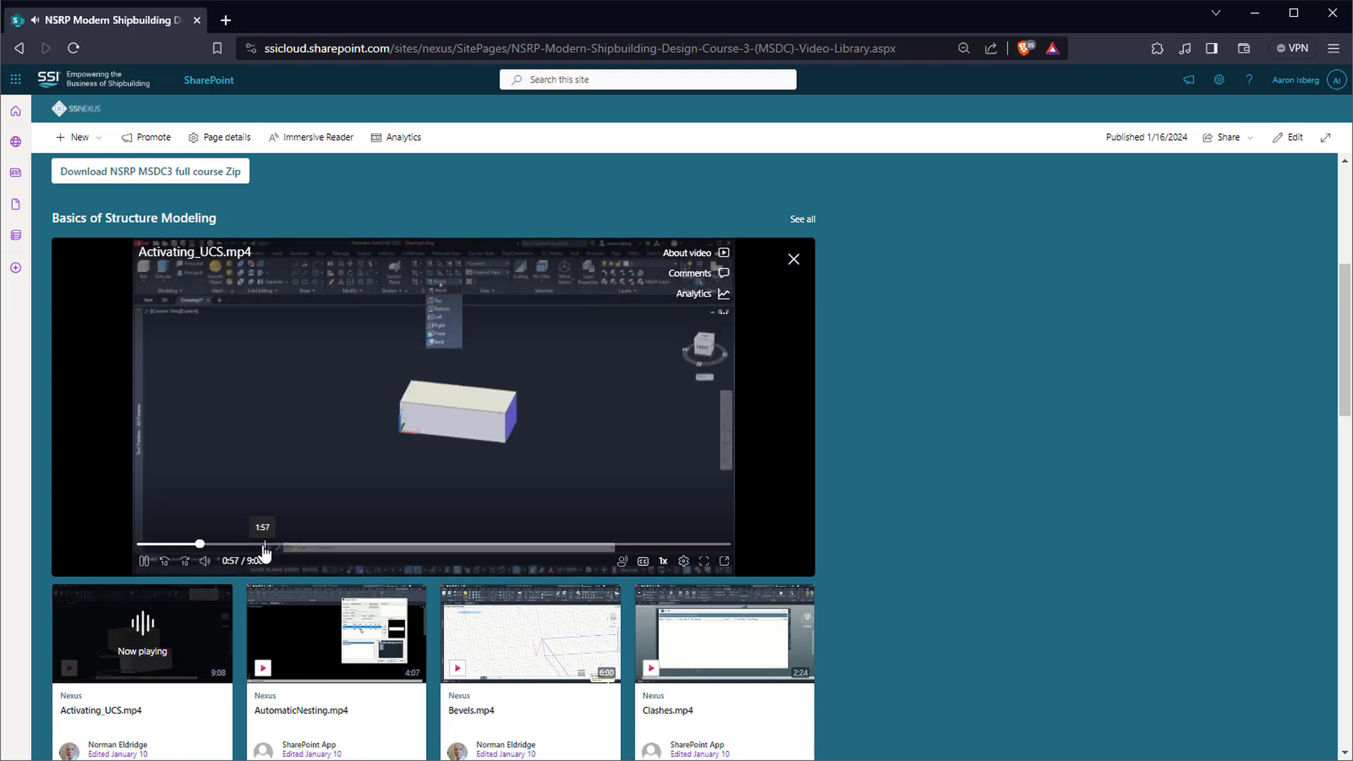
pyautogui.click(326, 546)
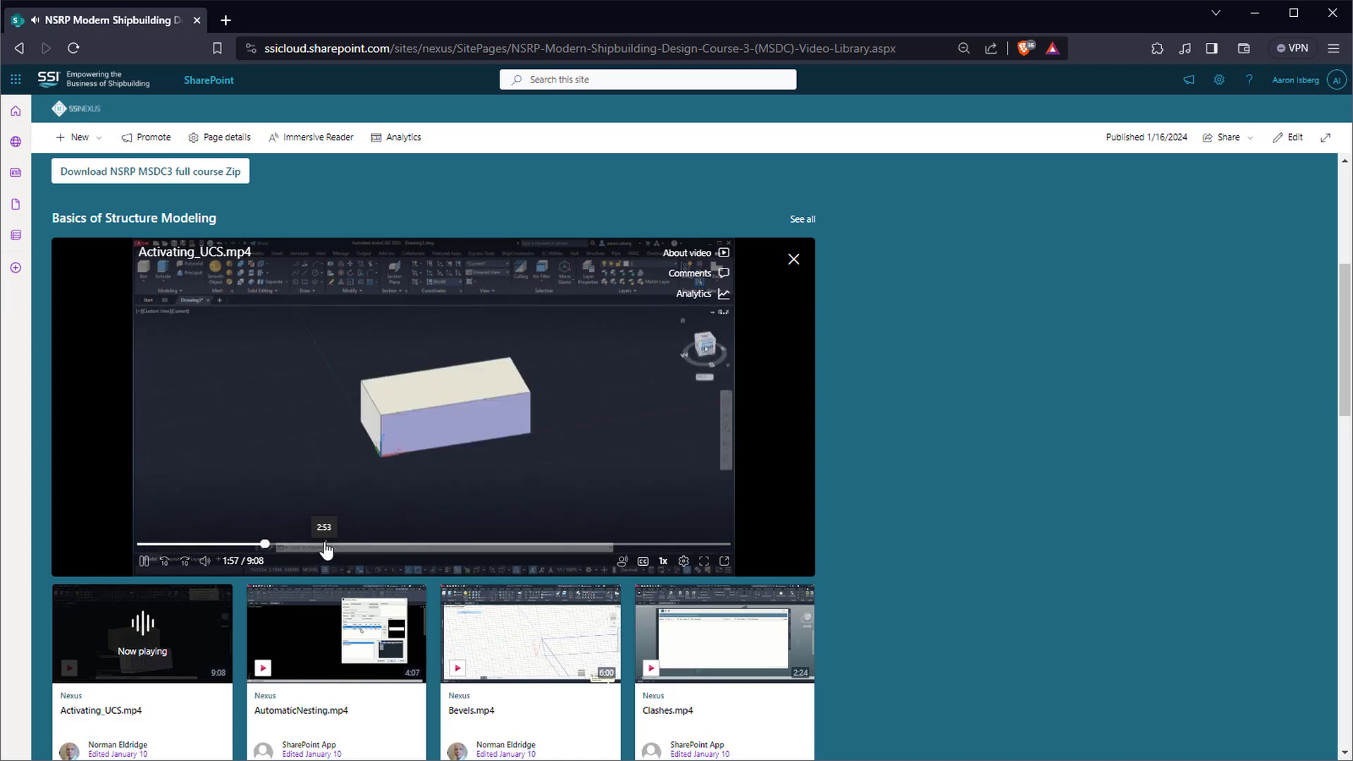
pyautogui.click(367, 546)
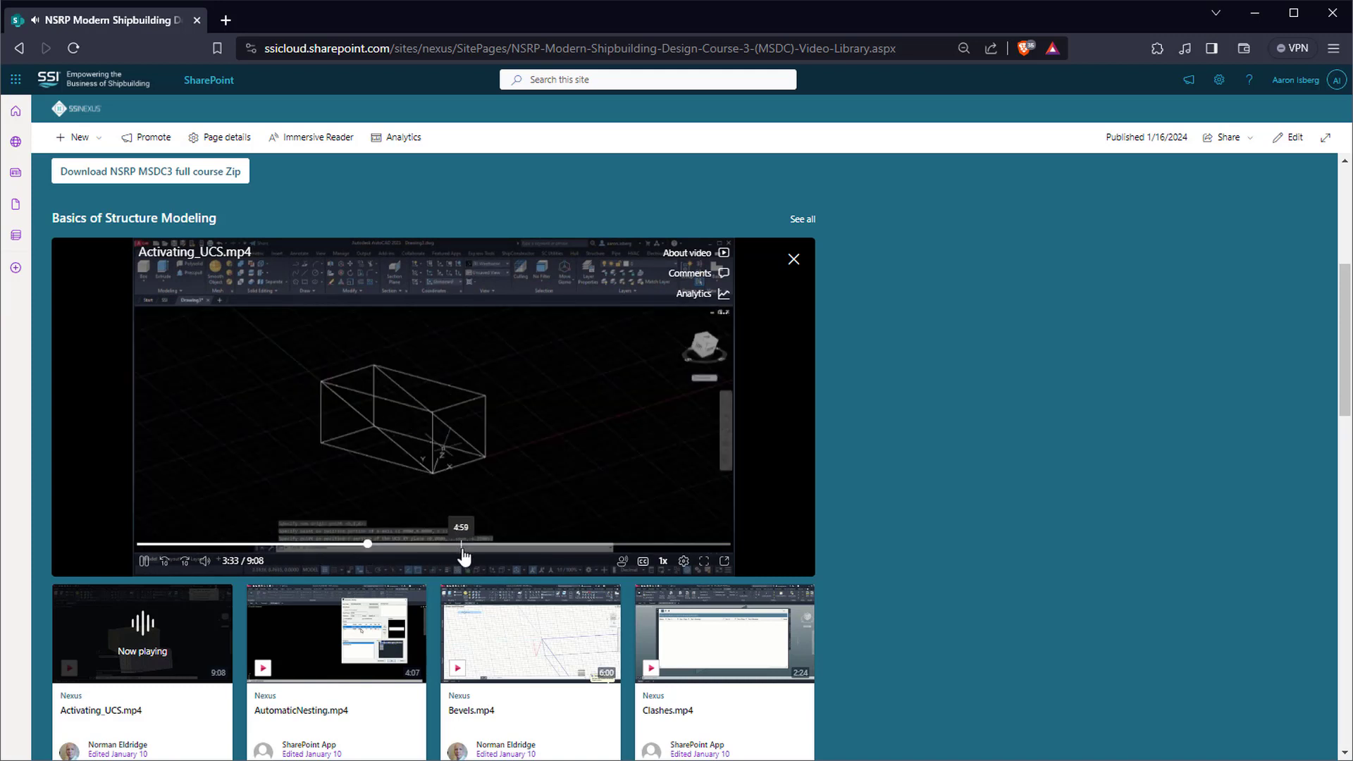